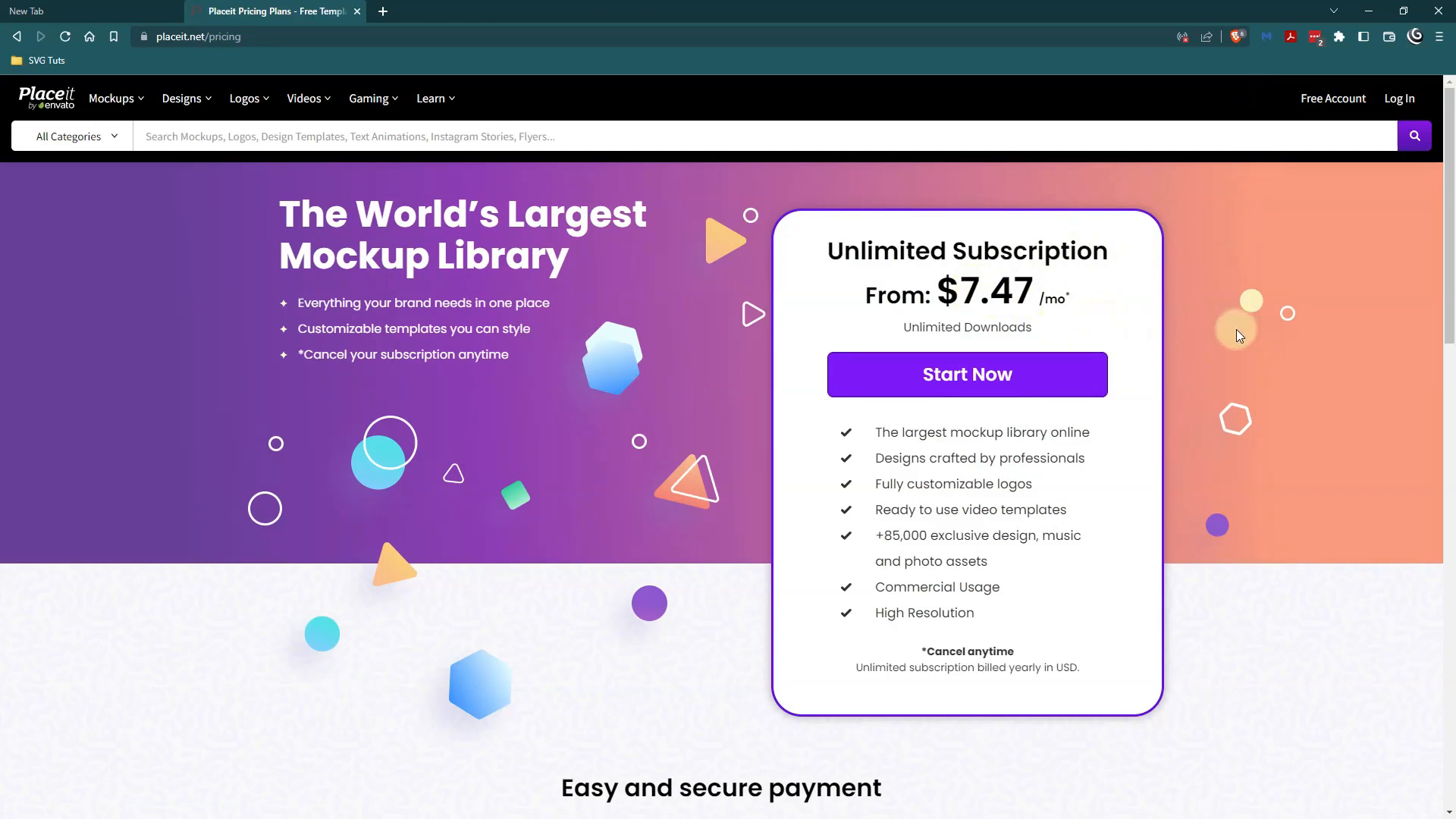
Log in to the Placeit account with the prefilled credentials.
left_click_drag(1450, 294, 1446, 250)
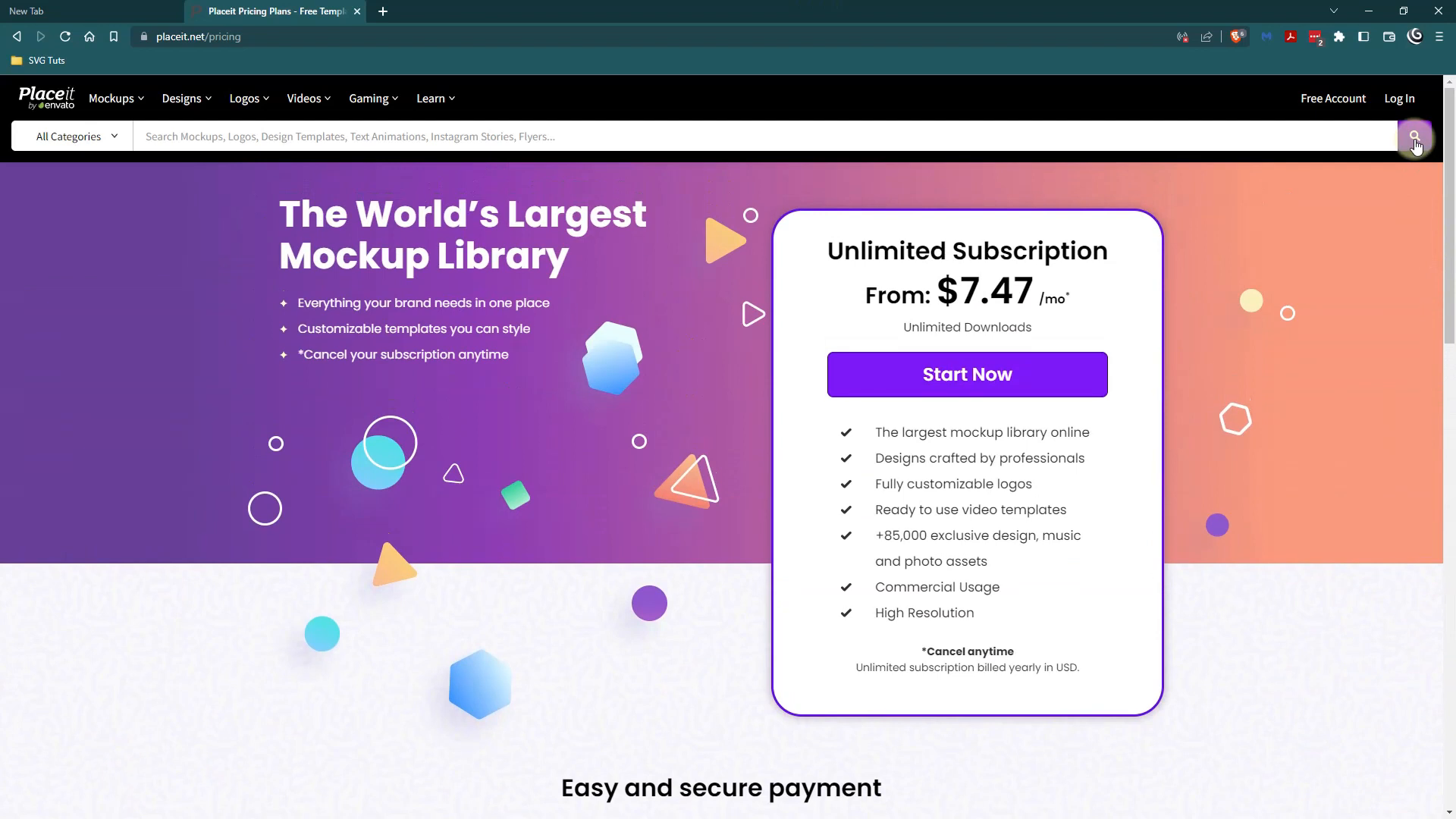
left_click(1410, 110)
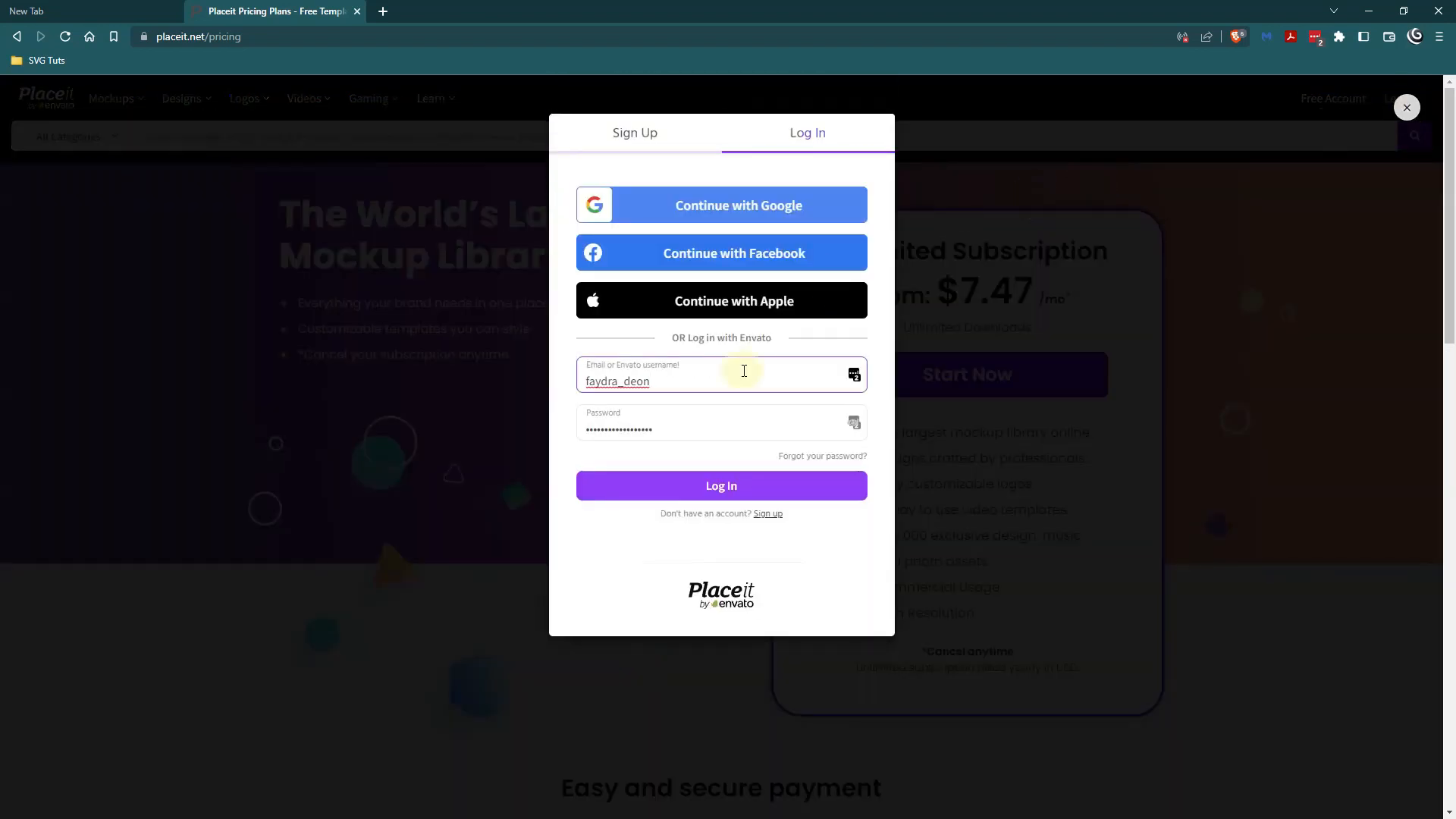
left_click(721, 483)
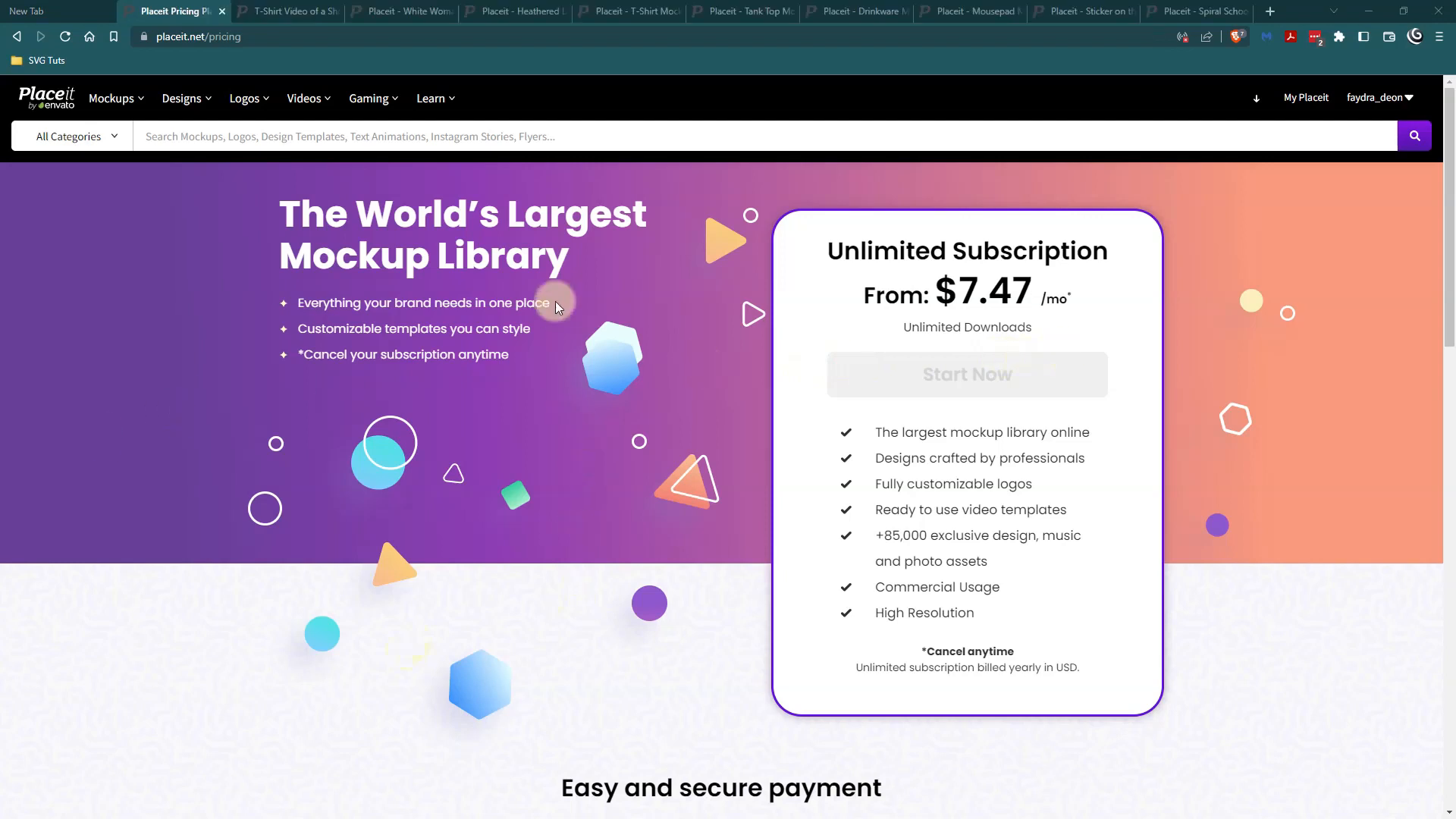
Close the pricing page and bring up the T-shirt video template of the woman in the truck.
left_click(222, 12)
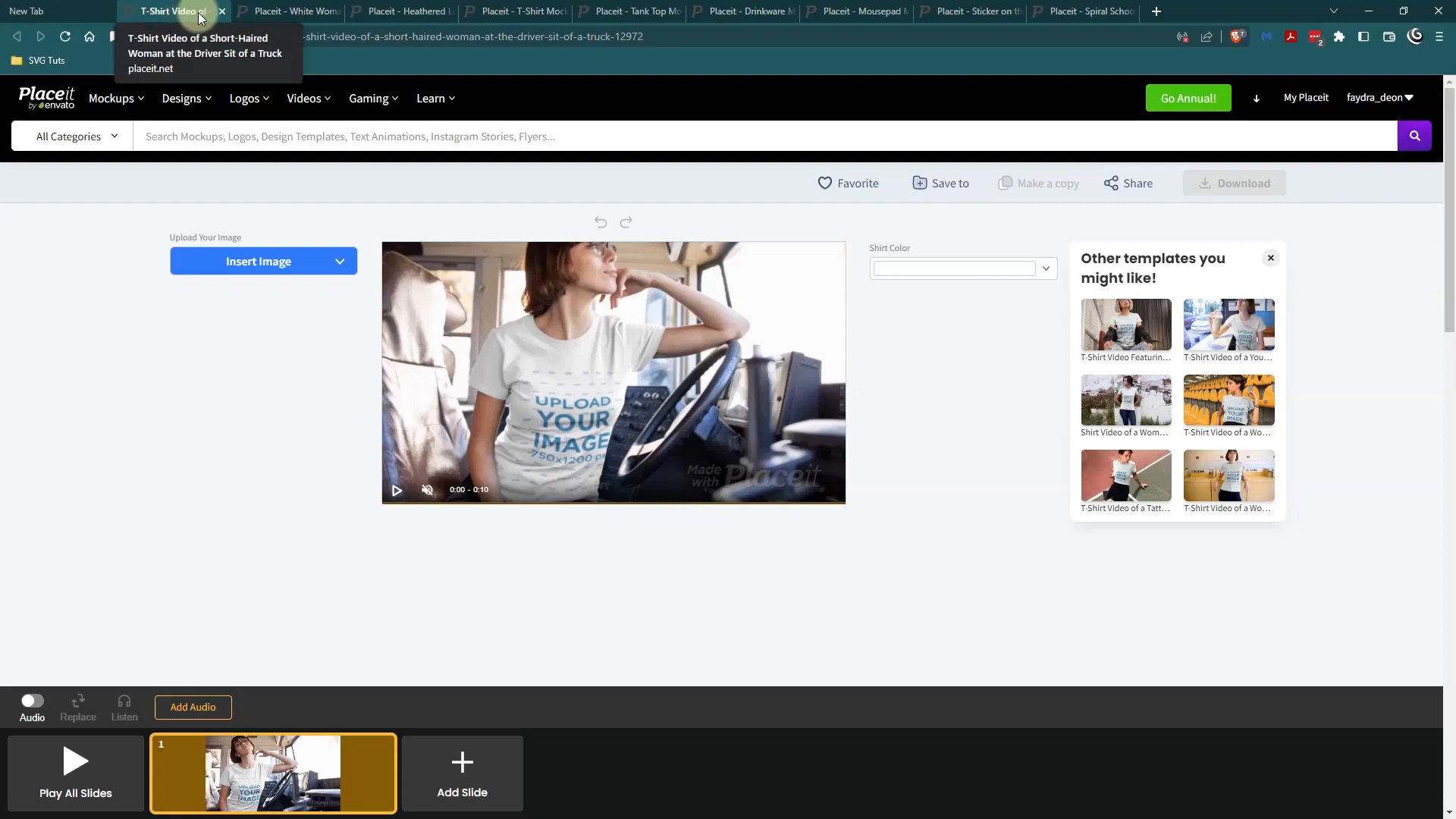
left_click(267, 11)
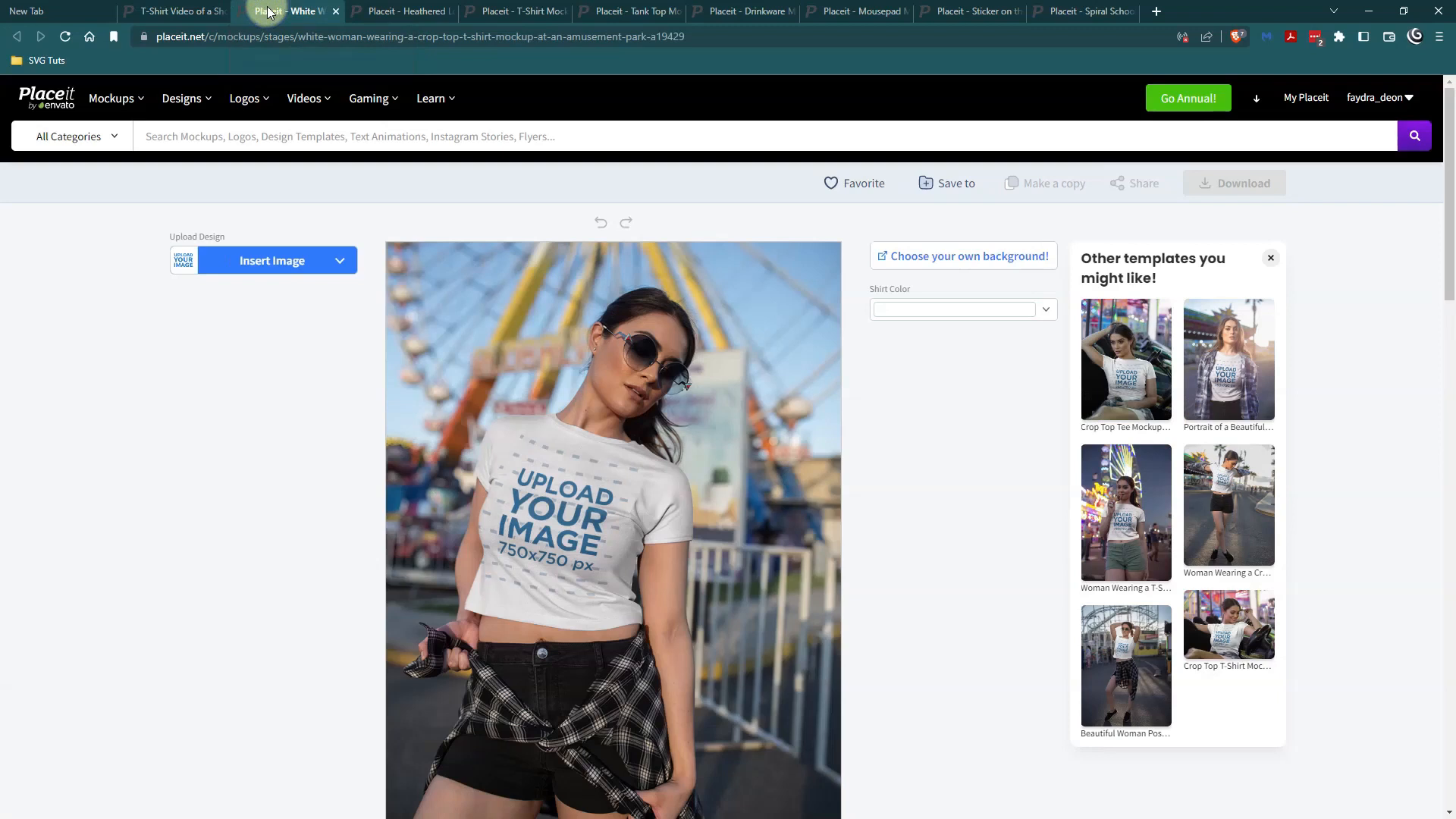
left_click(159, 11)
left_click(262, 10)
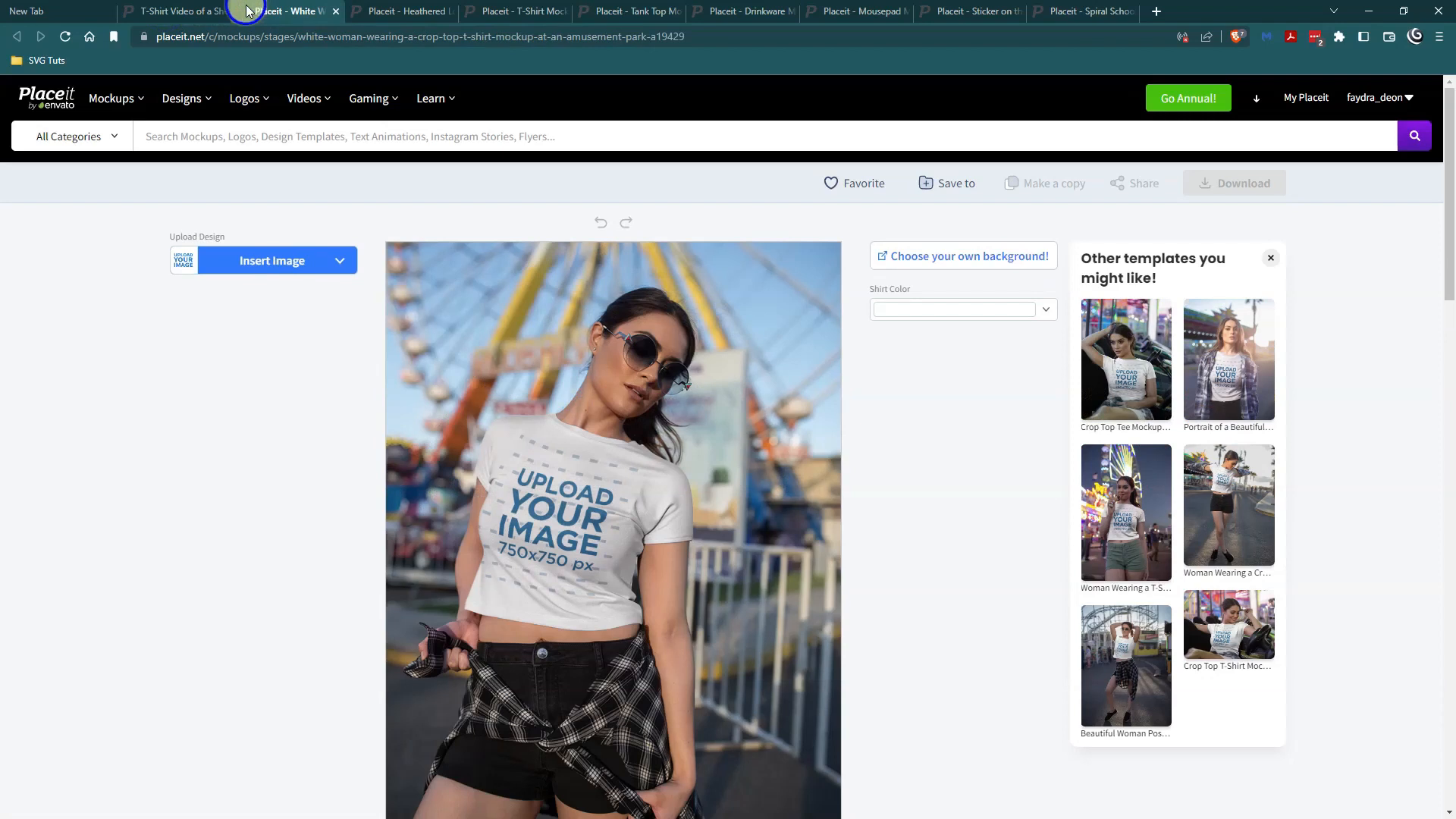
left_click(200, 11)
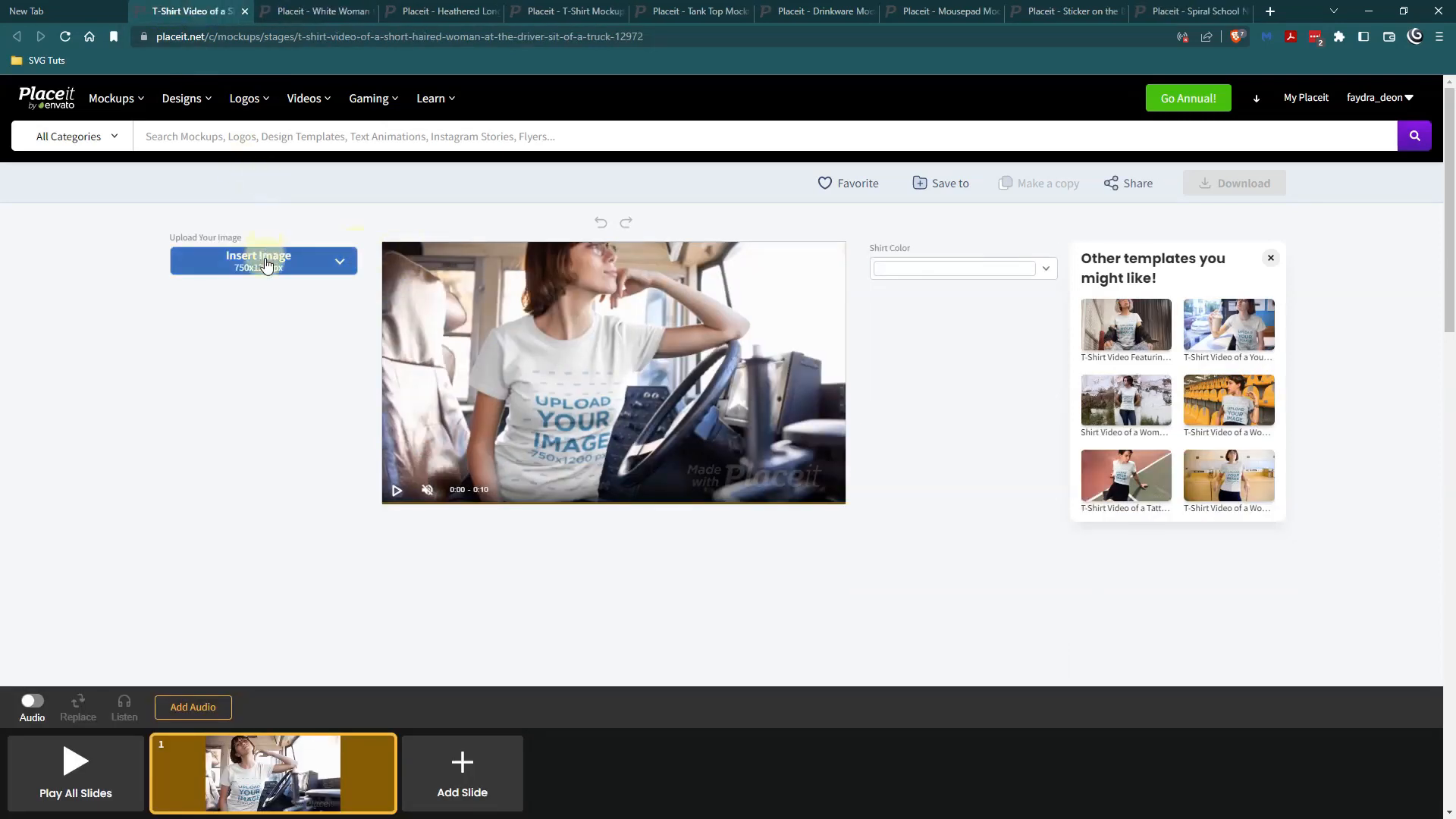
Upload the Hustle Mode On PNG from the device to the T-shirt video, move it higher in the print area and crop it.
left_click(265, 263)
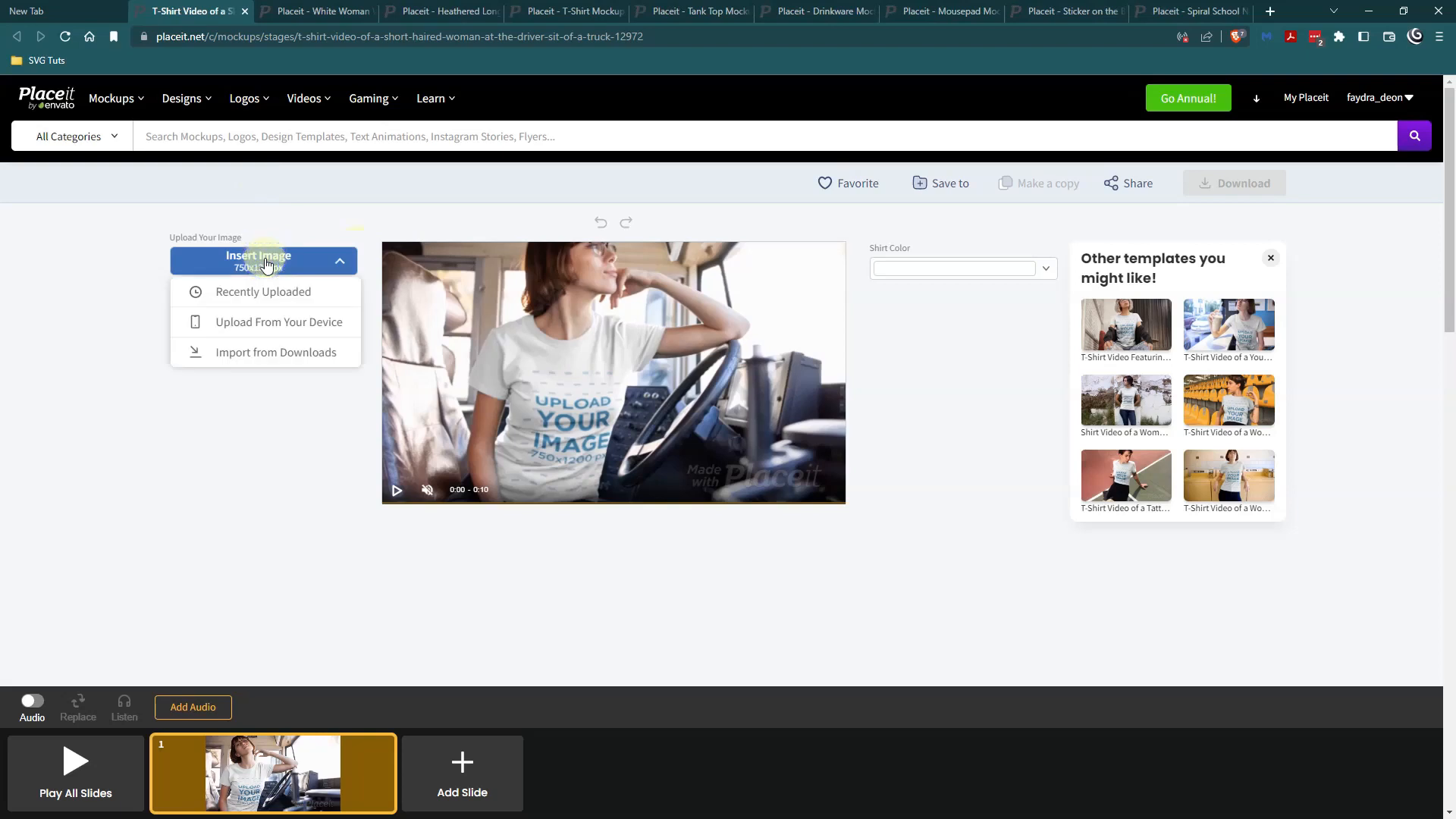
left_click(305, 327)
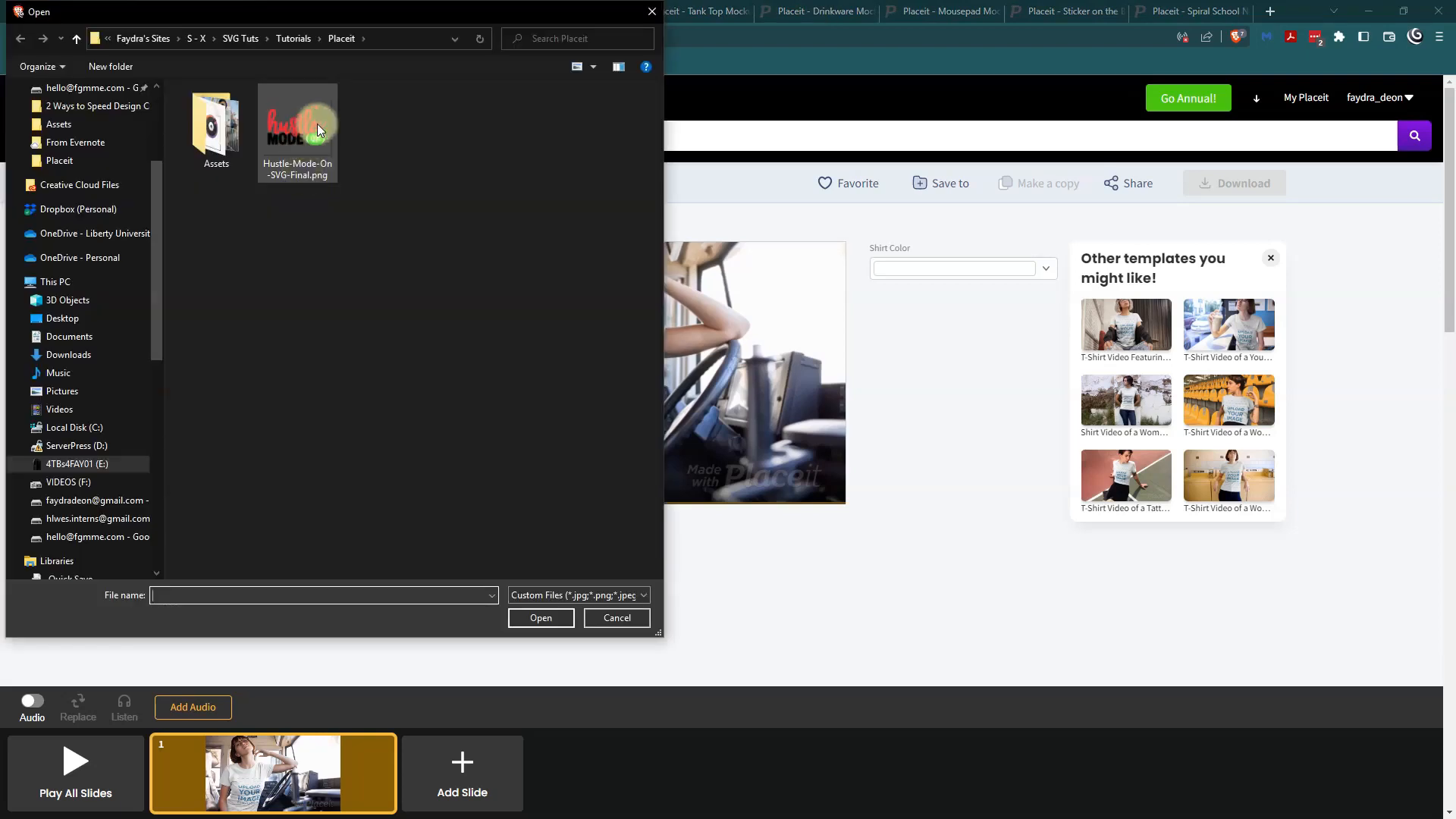
double_click(305, 172)
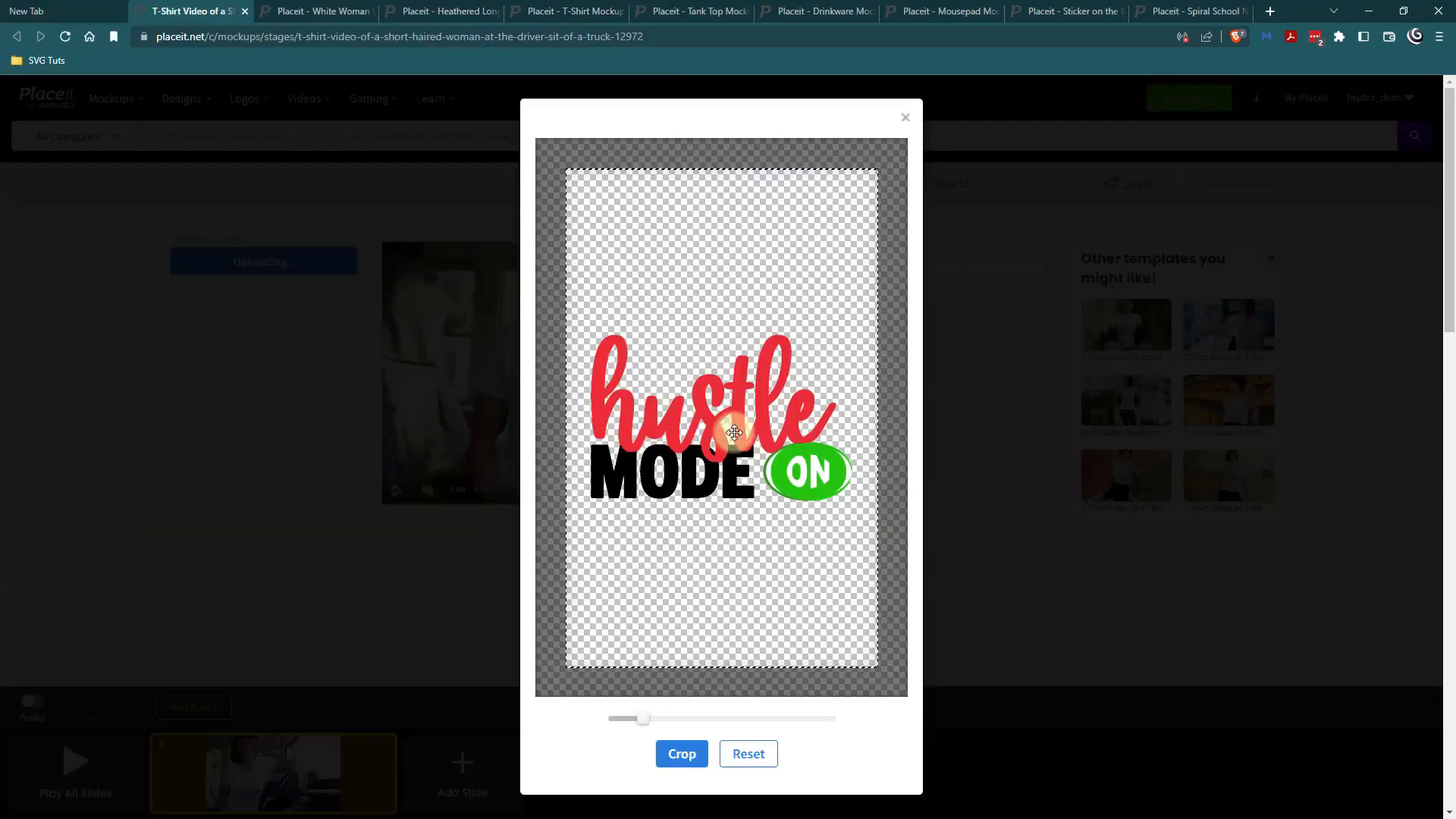
left_click_drag(735, 423, 736, 292)
left_click(677, 753)
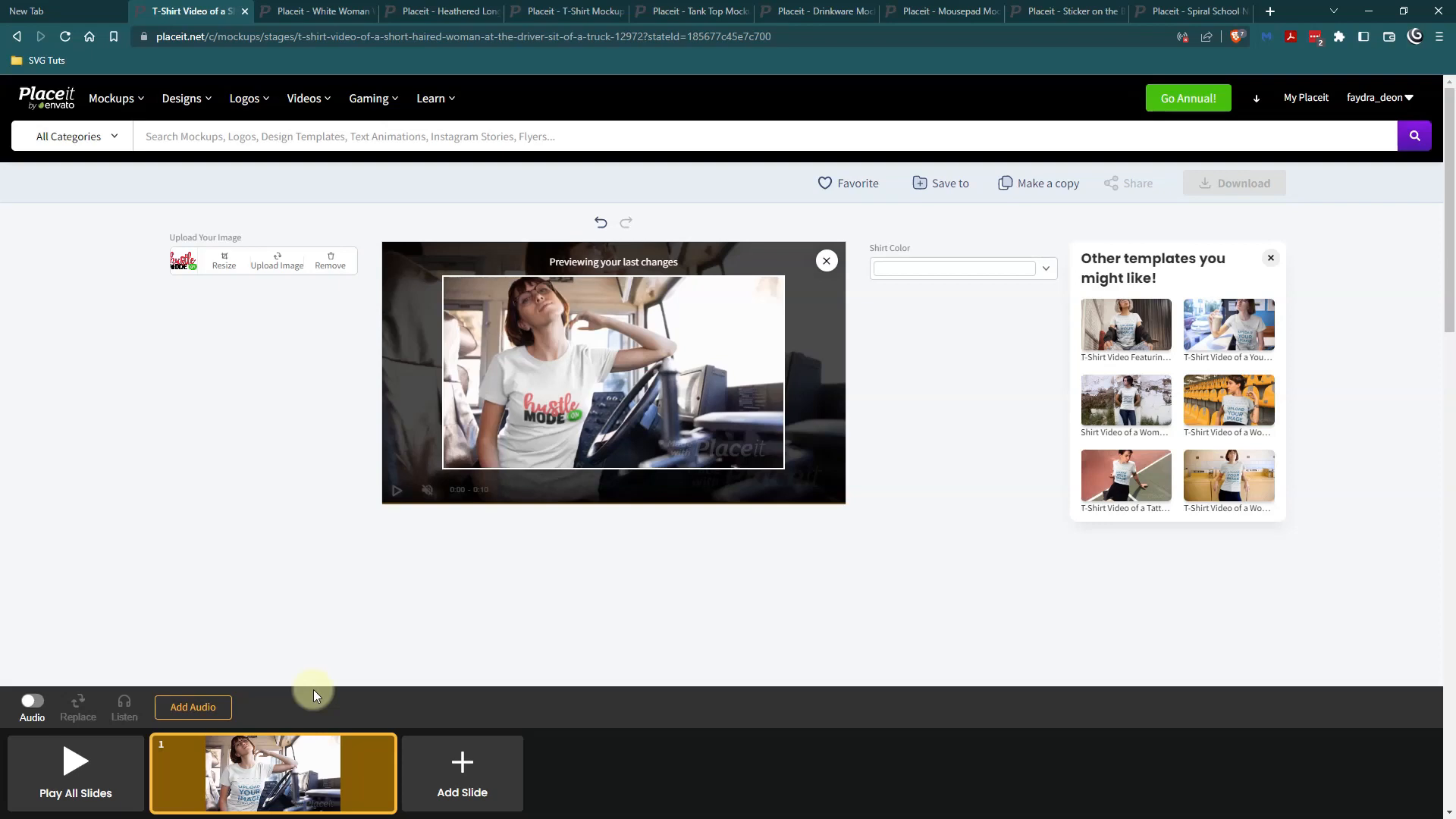
Play all slides to preview the T-shirt video mockup and close the preview.
left_click(76, 767)
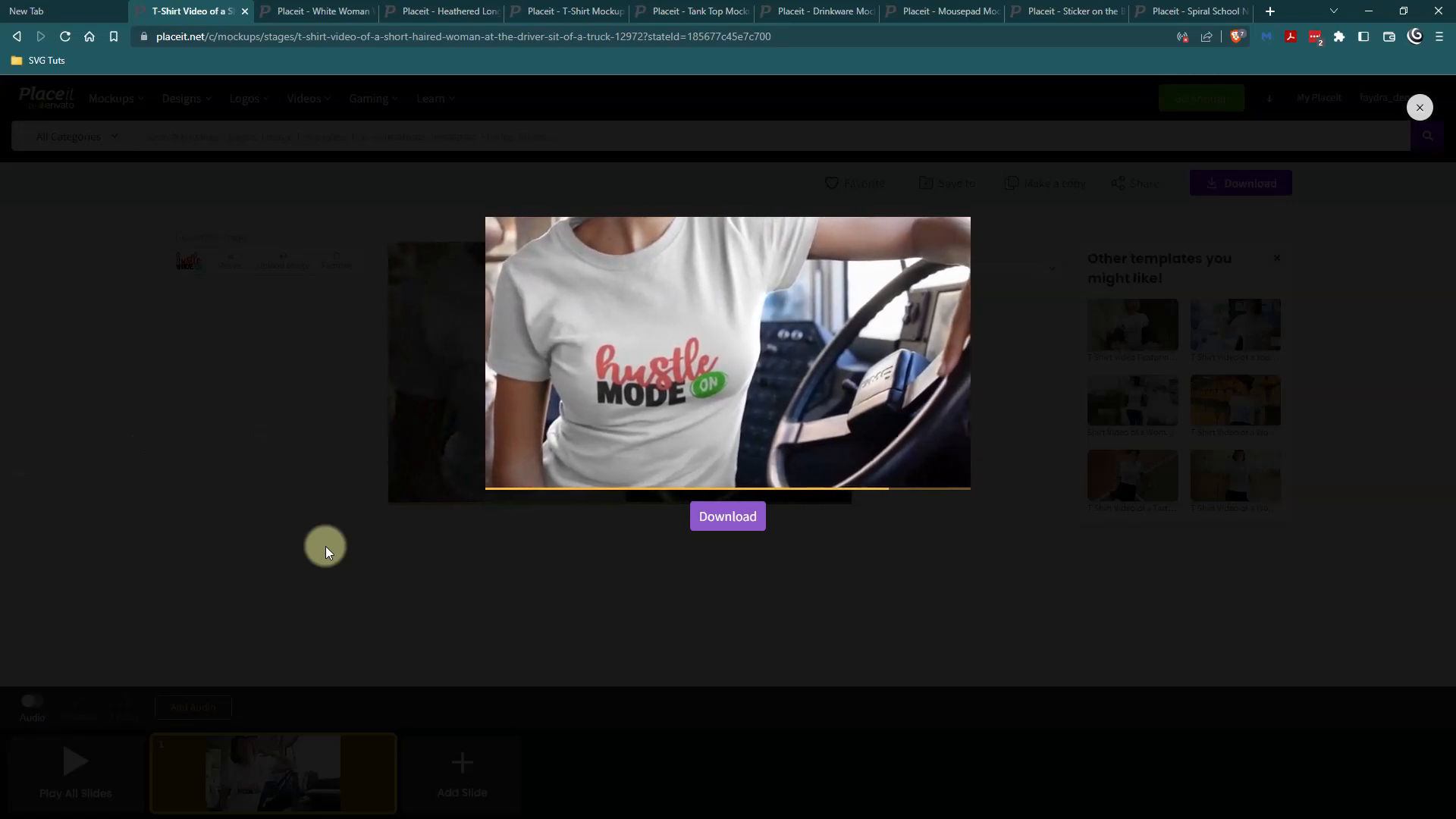
left_click(325, 545)
mouse_move(260, 163)
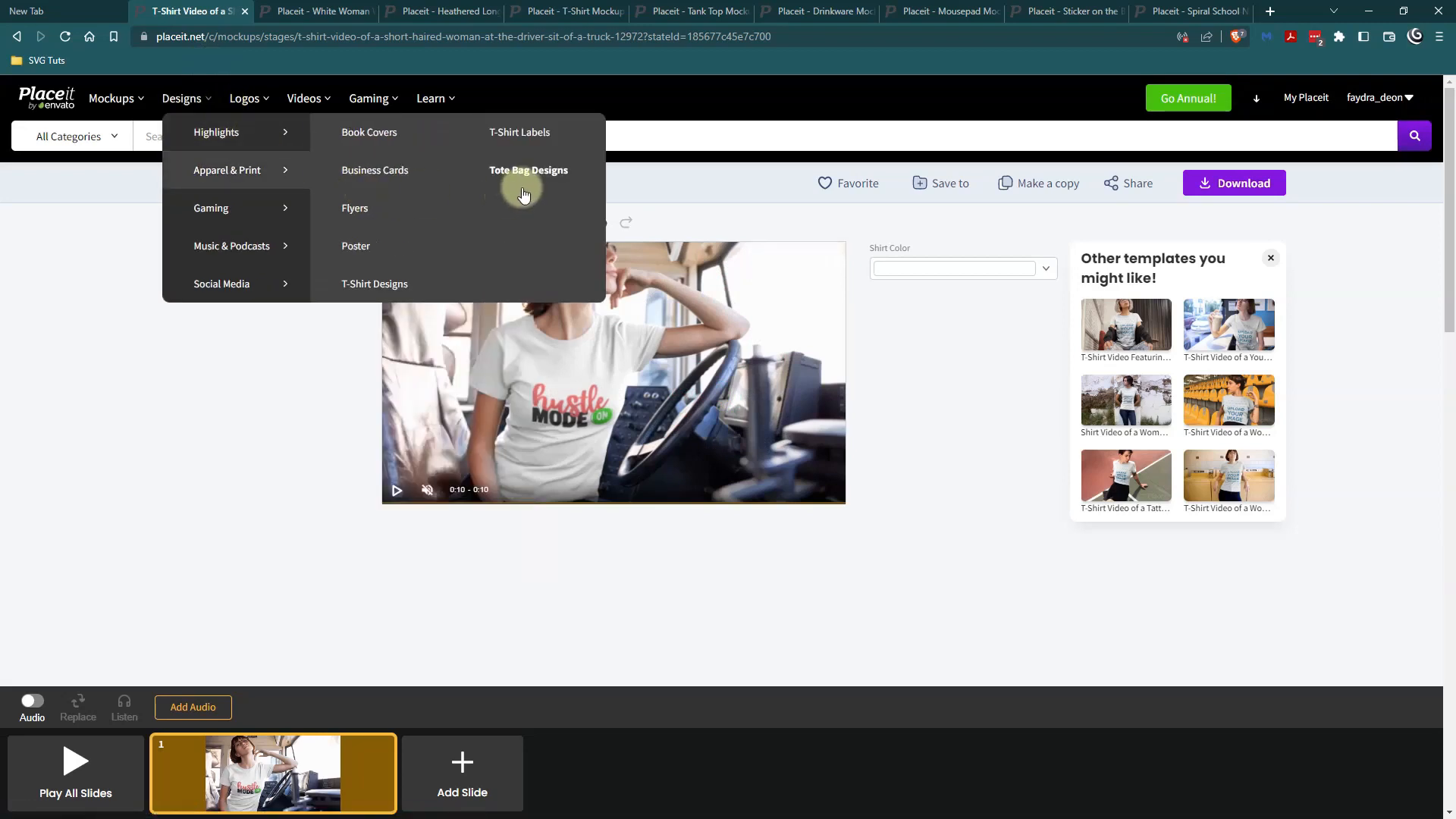
mouse_move(367, 91)
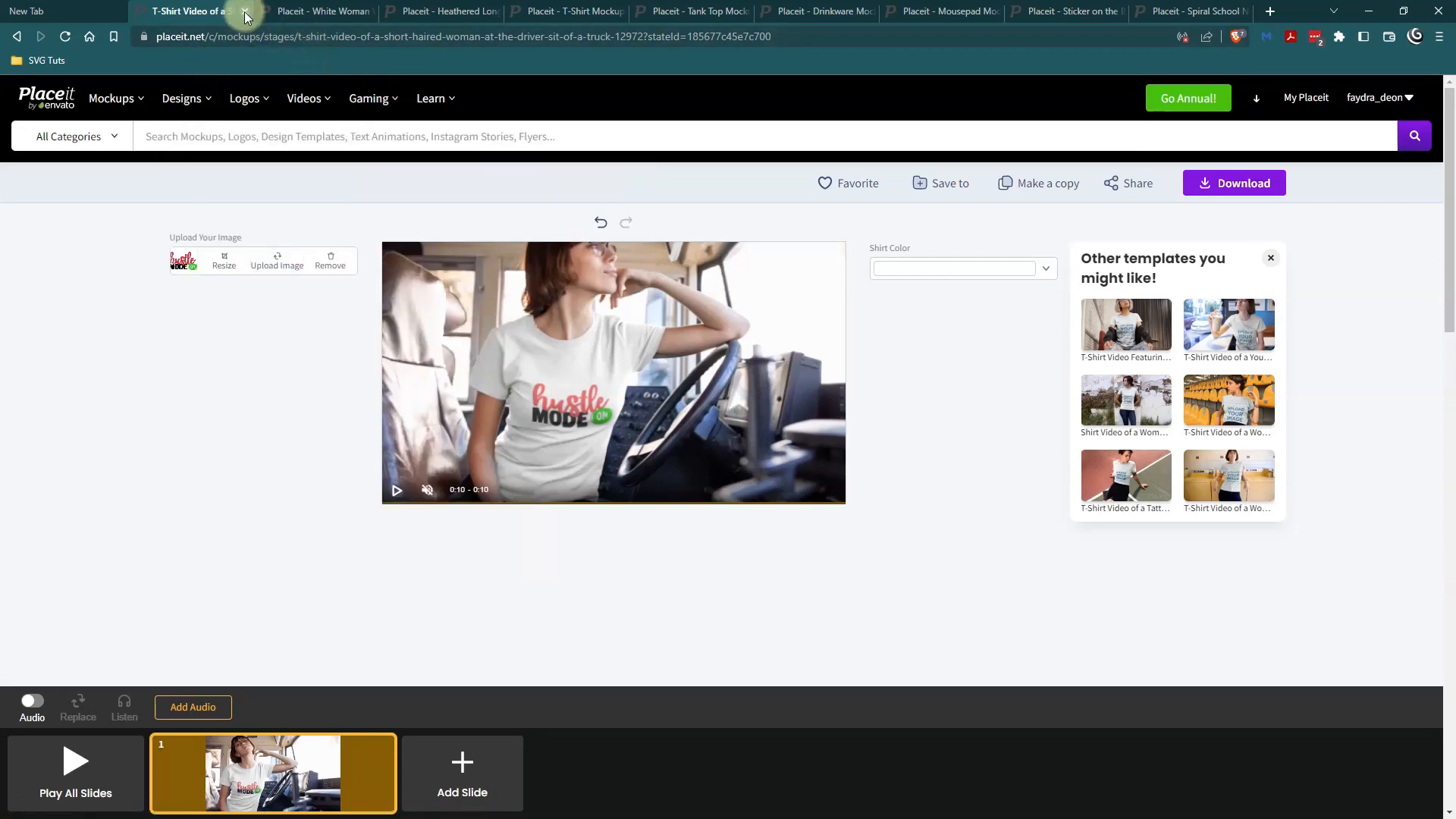
Close the video mockup and insert the recently uploaded Hustle Mode On design on the amusement park crop top, keeping its default crop.
left_click(244, 11)
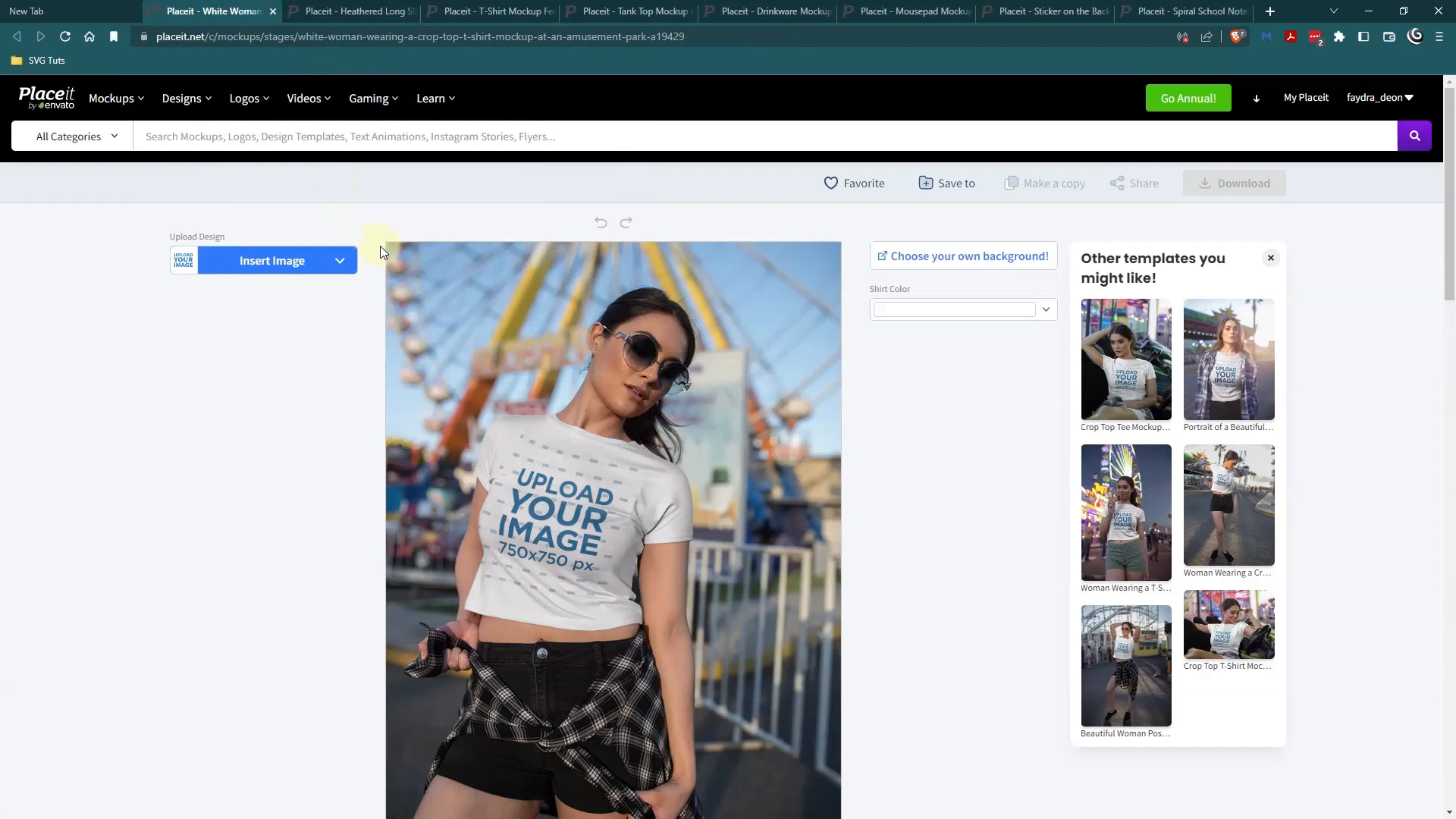
left_click(275, 265)
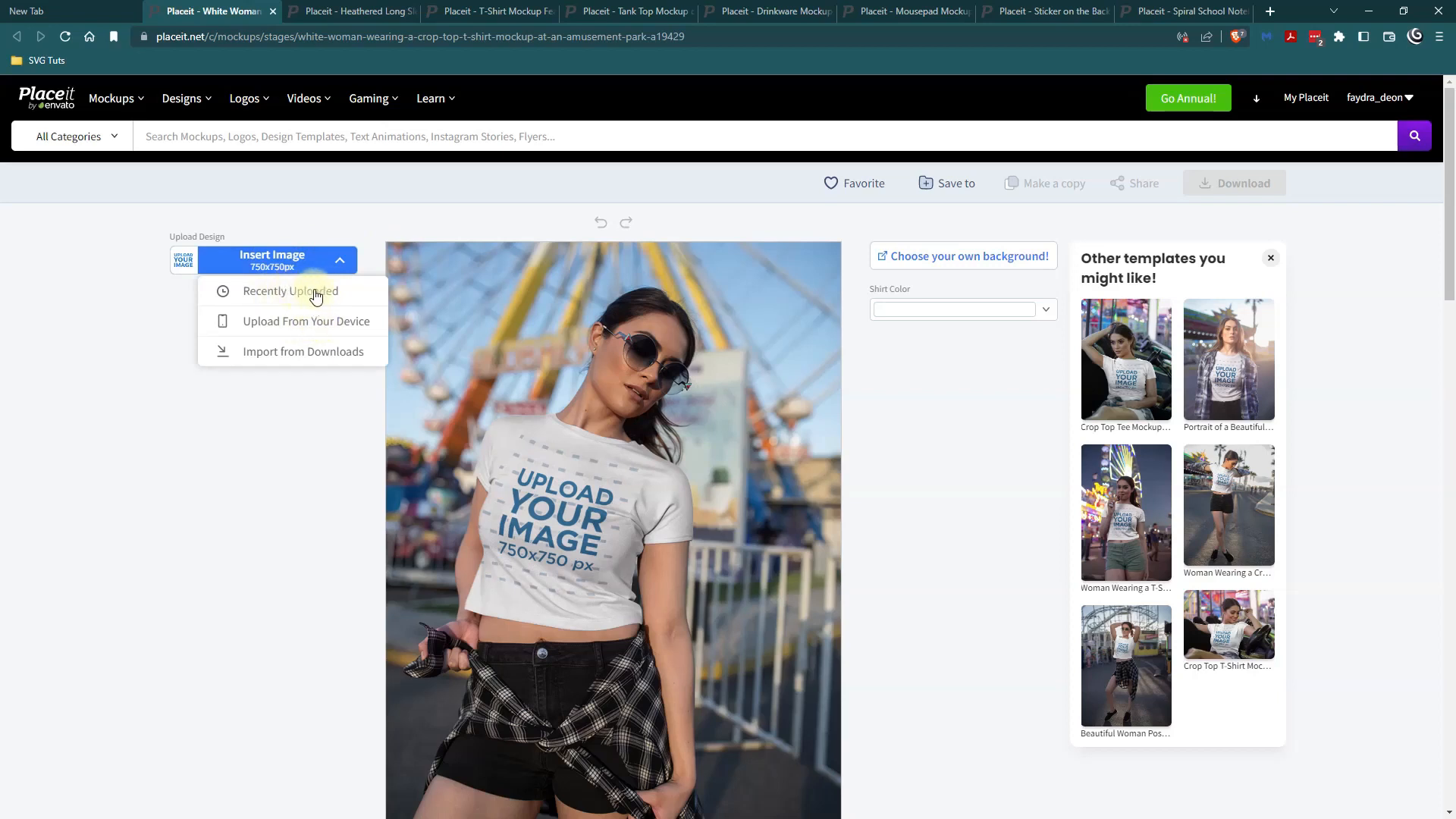
left_click(299, 295)
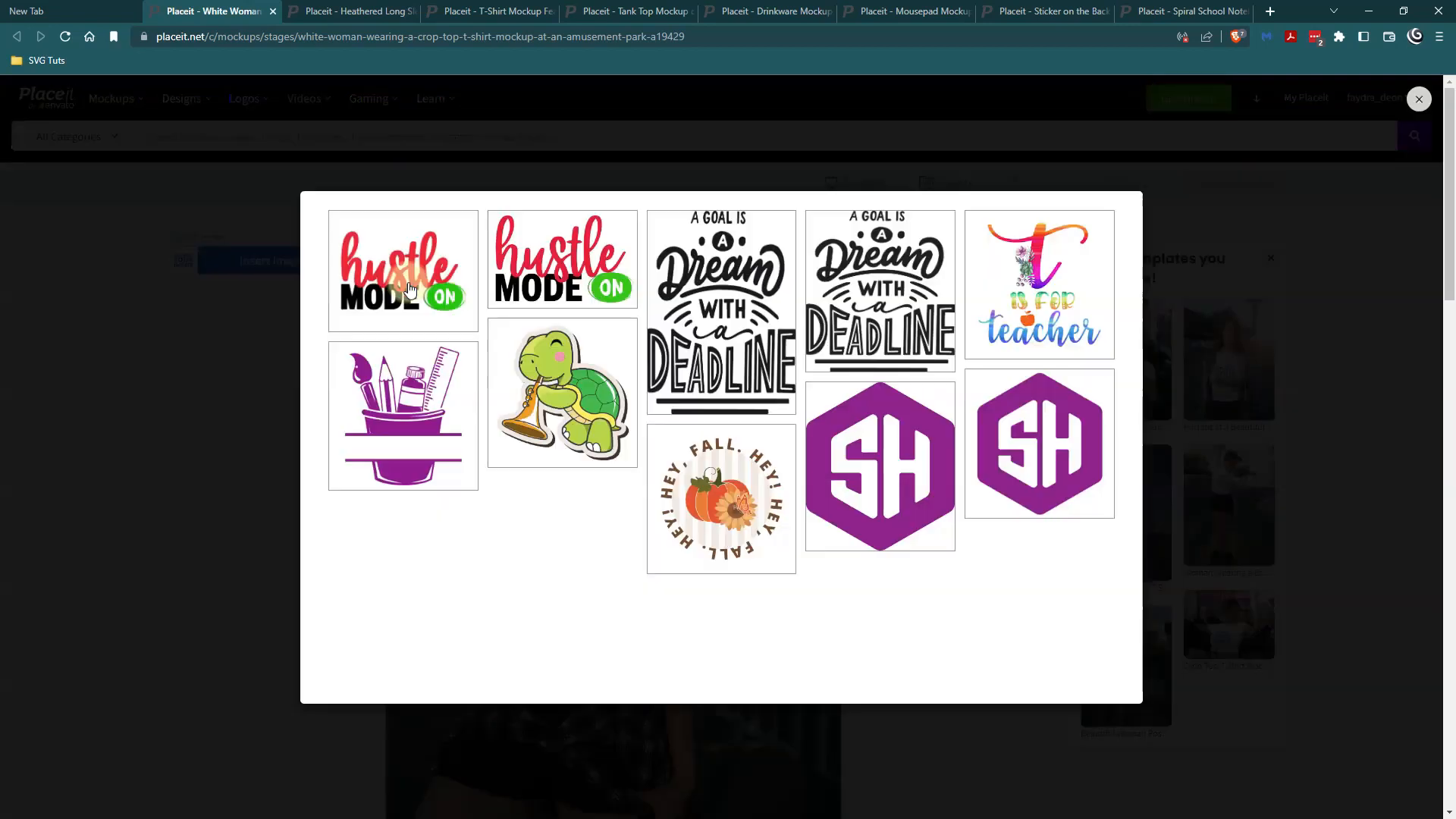
left_click(410, 288)
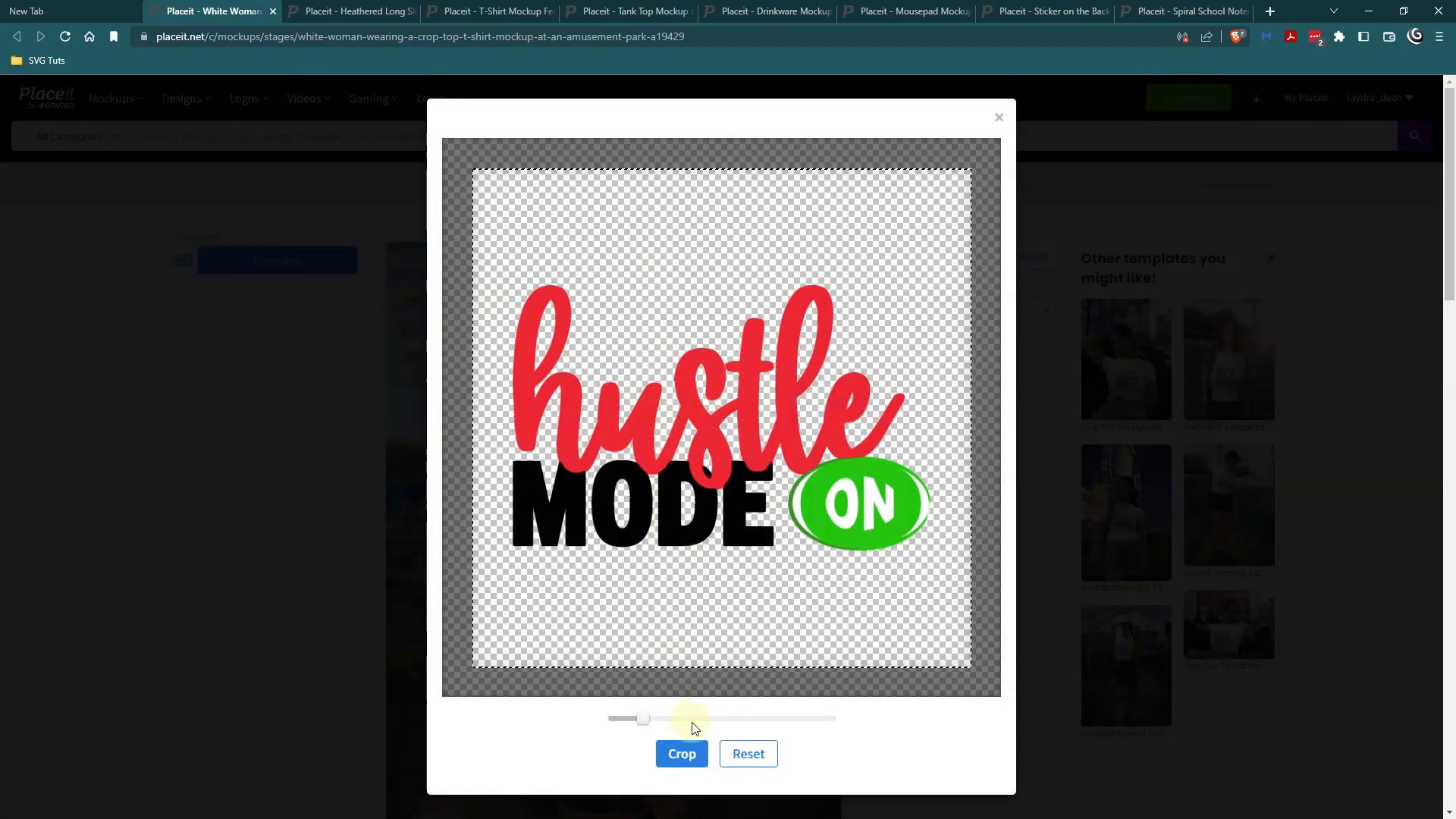
left_click(682, 754)
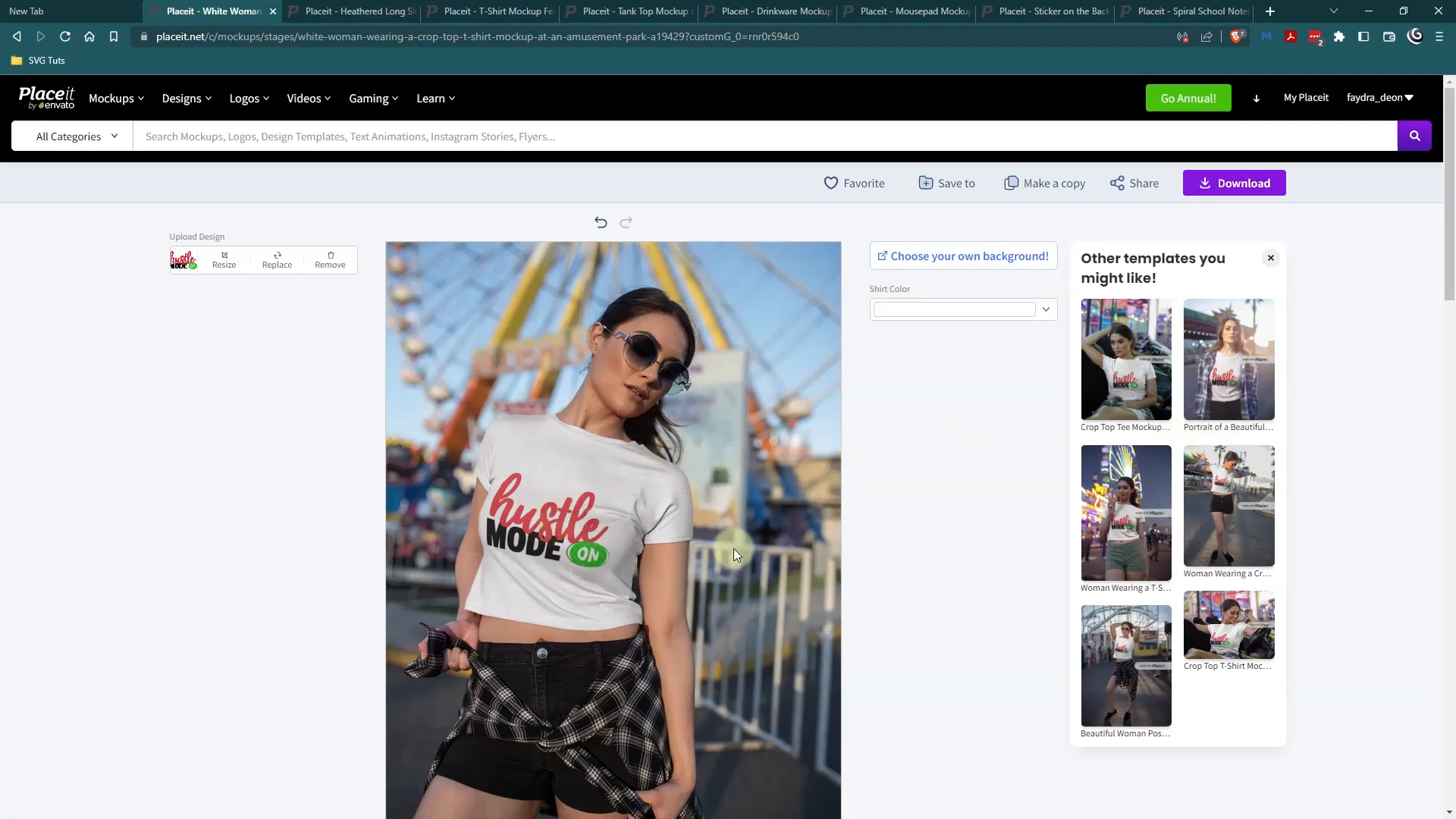
Try the recent mustard and bright green swatches as the crop top's shirt color.
left_click(1141, 368)
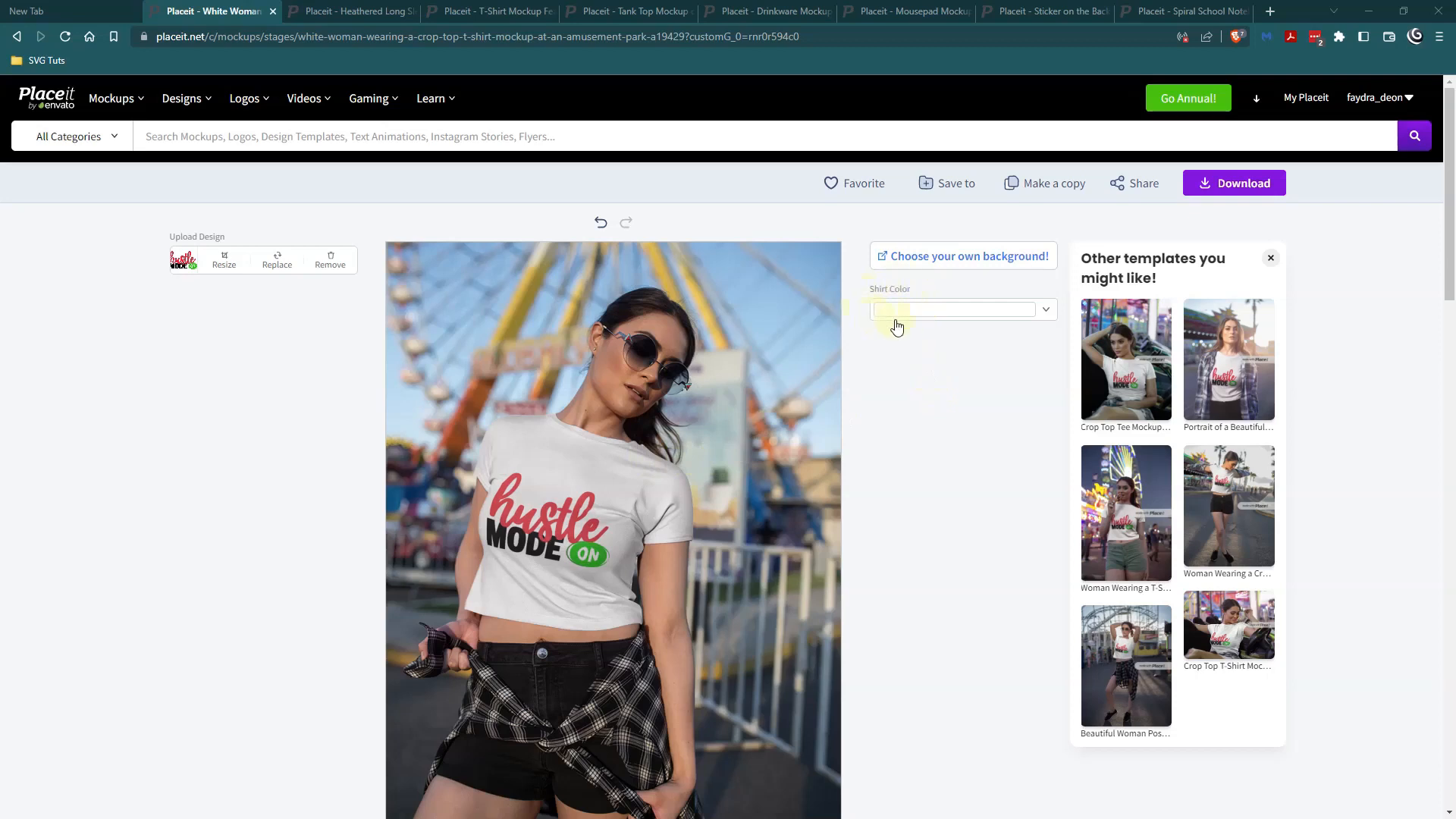
left_click(1049, 320)
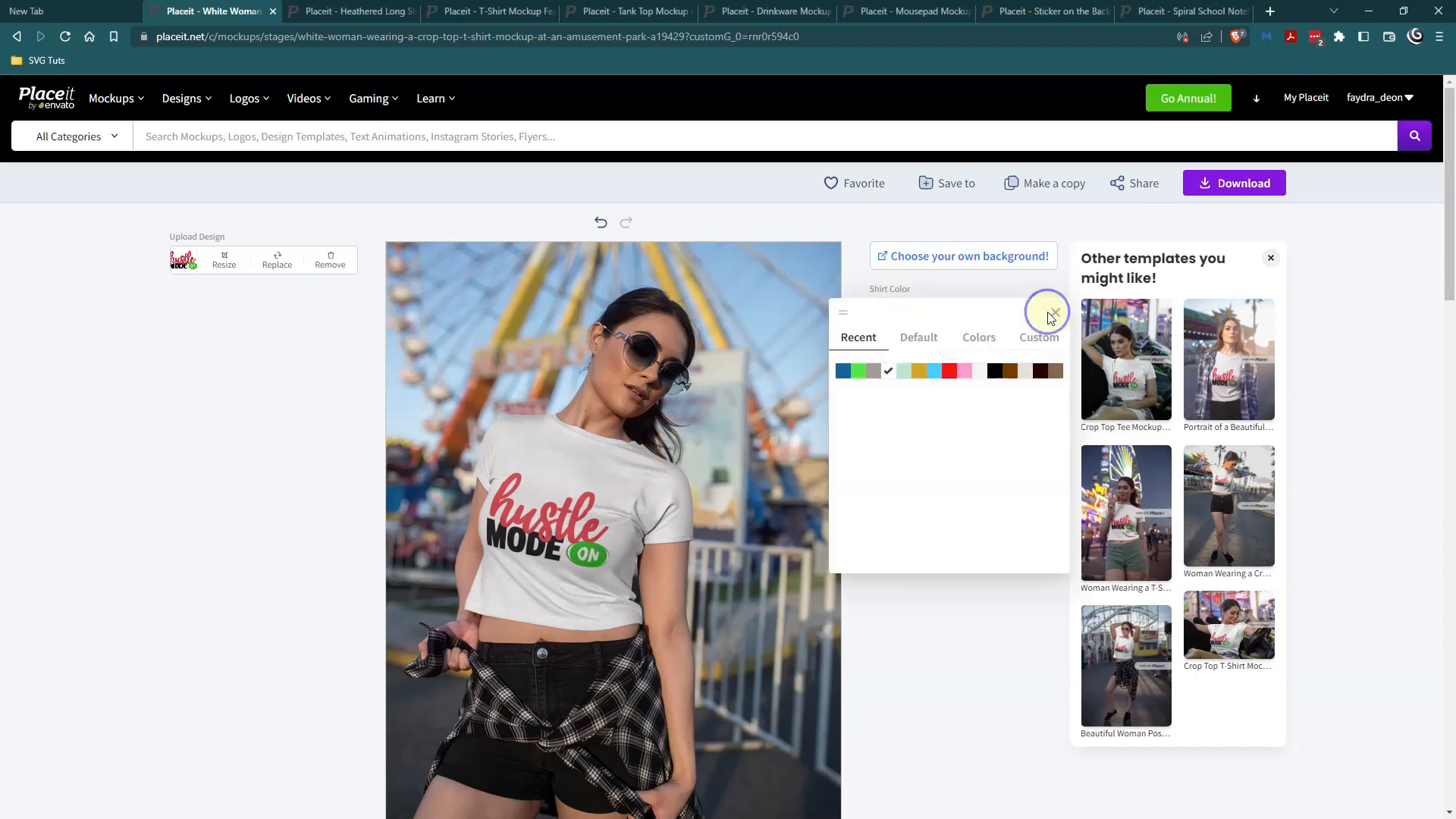
left_click(918, 371)
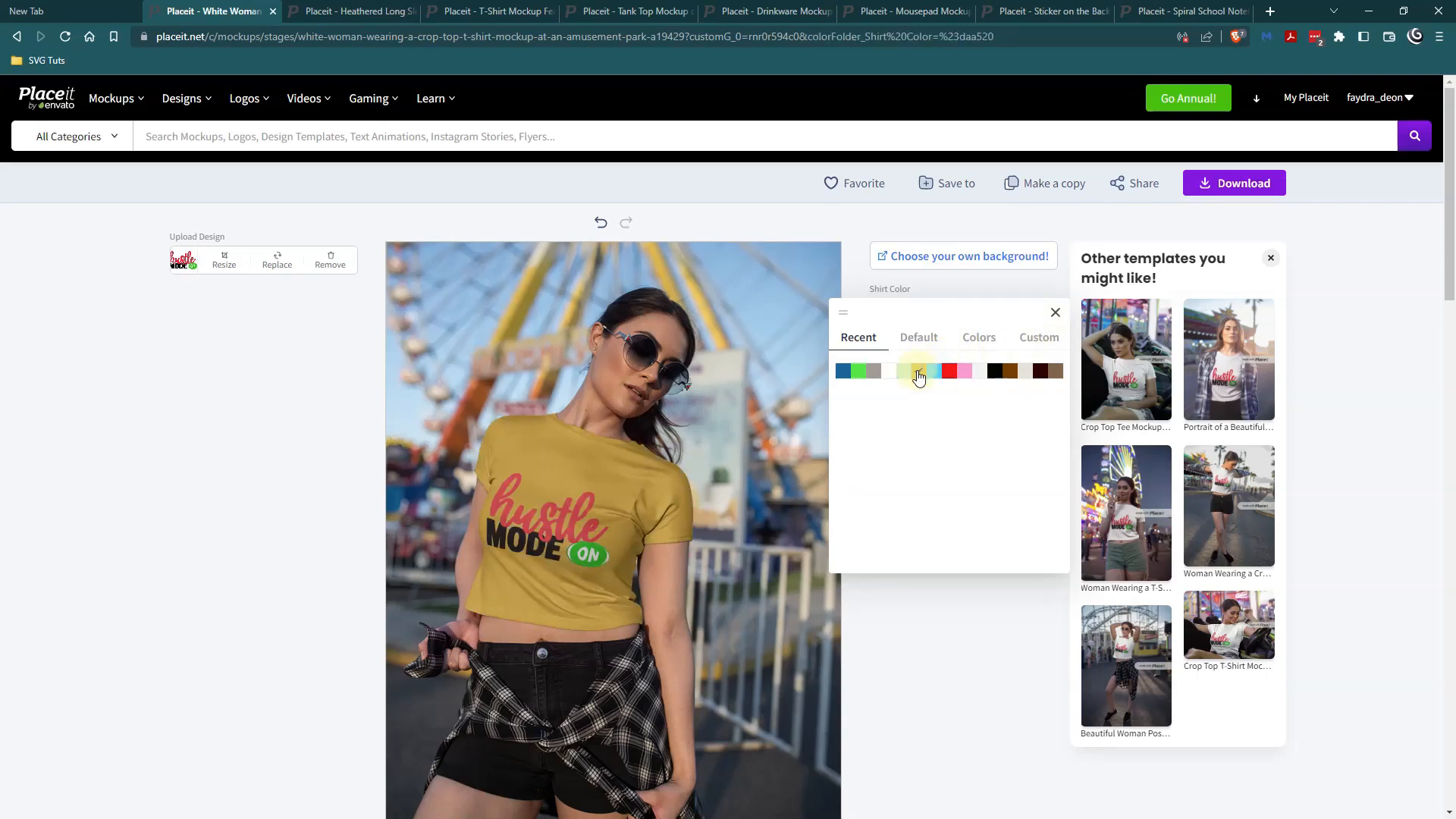
left_click(862, 376)
Set the shirt color to the custom gold #FFCC00.
left_click(1051, 348)
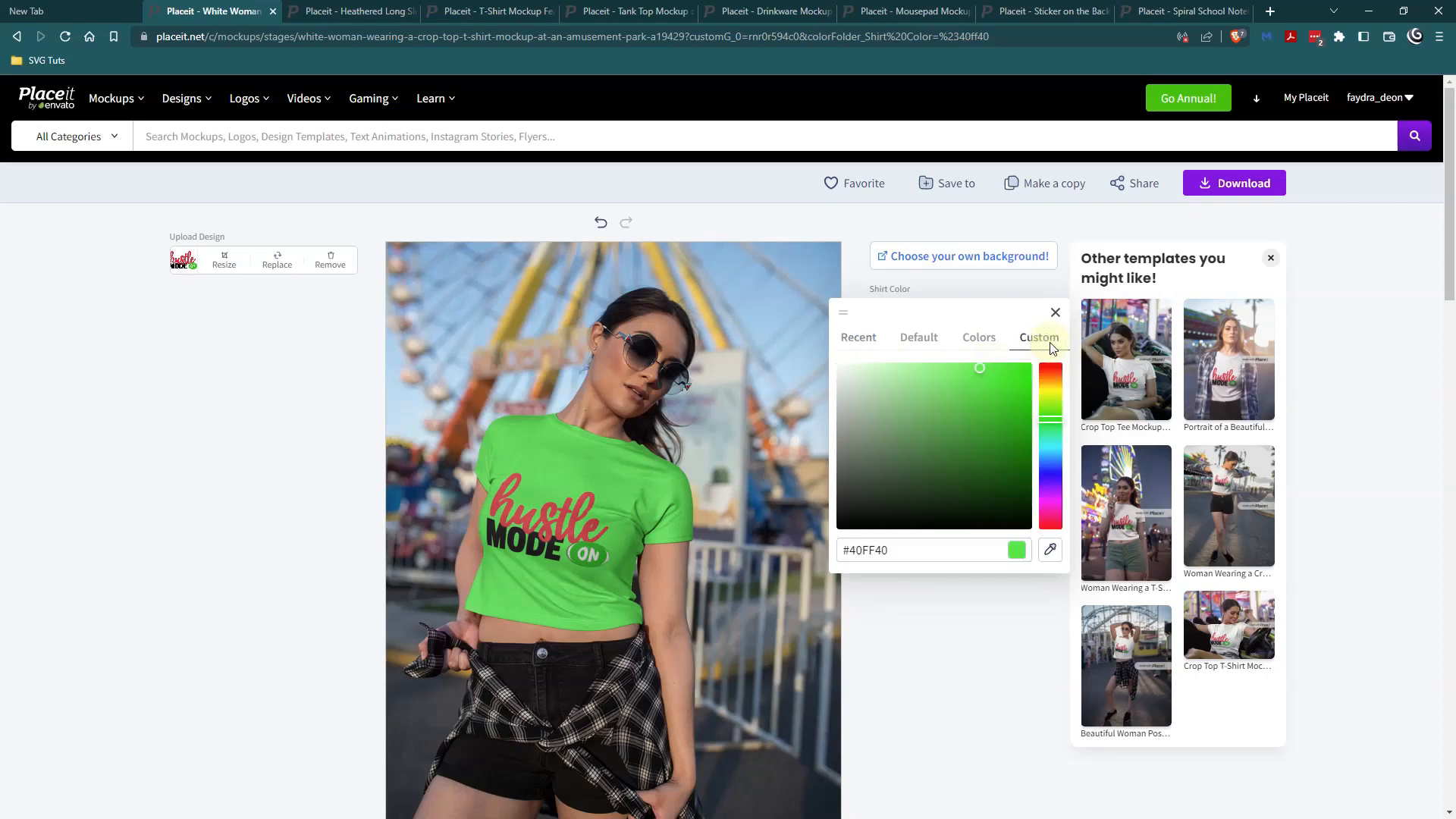
left_click(858, 549)
left_click_drag(851, 554, 908, 554)
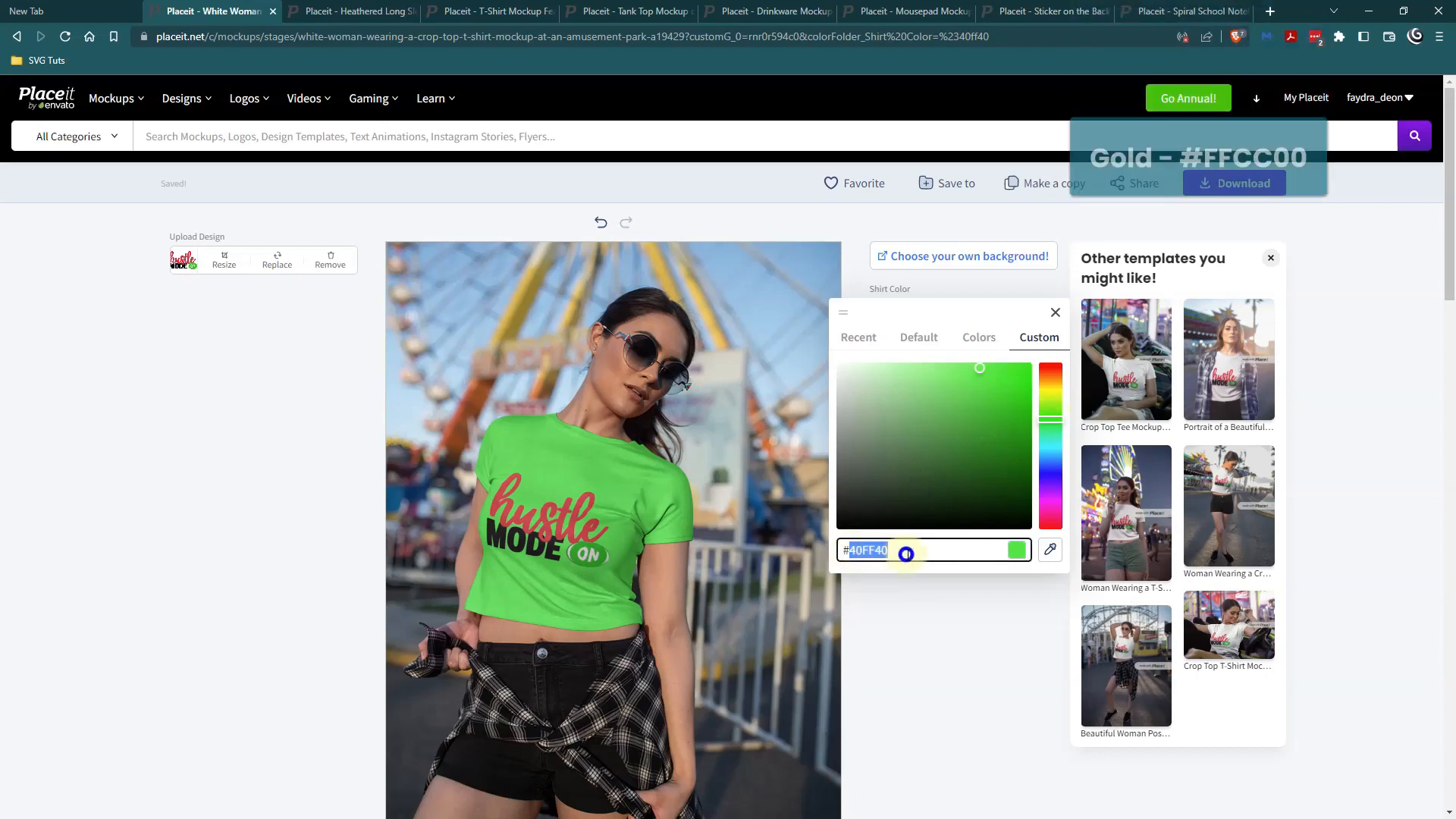
type("FF")
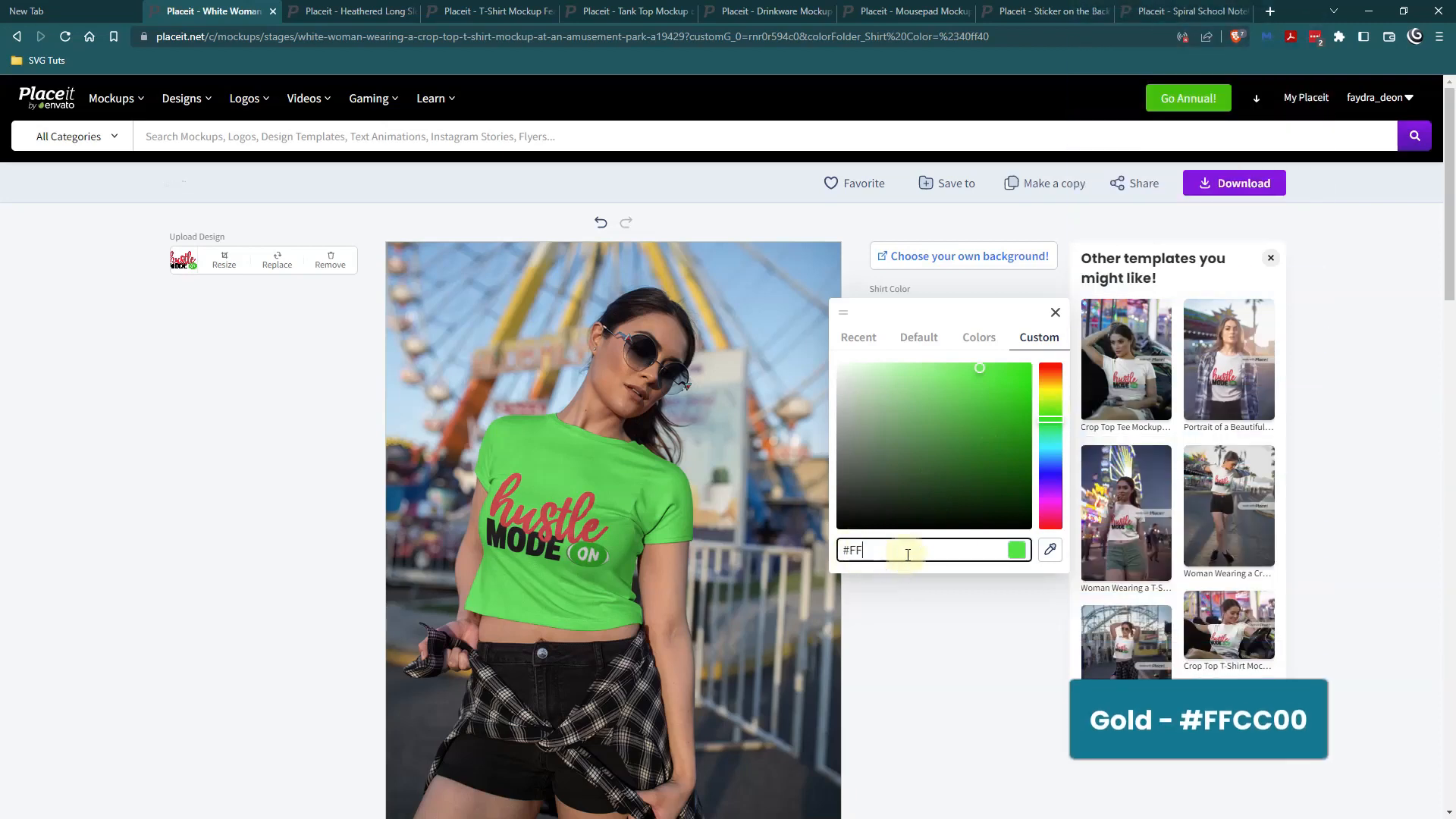
type("CC00")
key("Return")
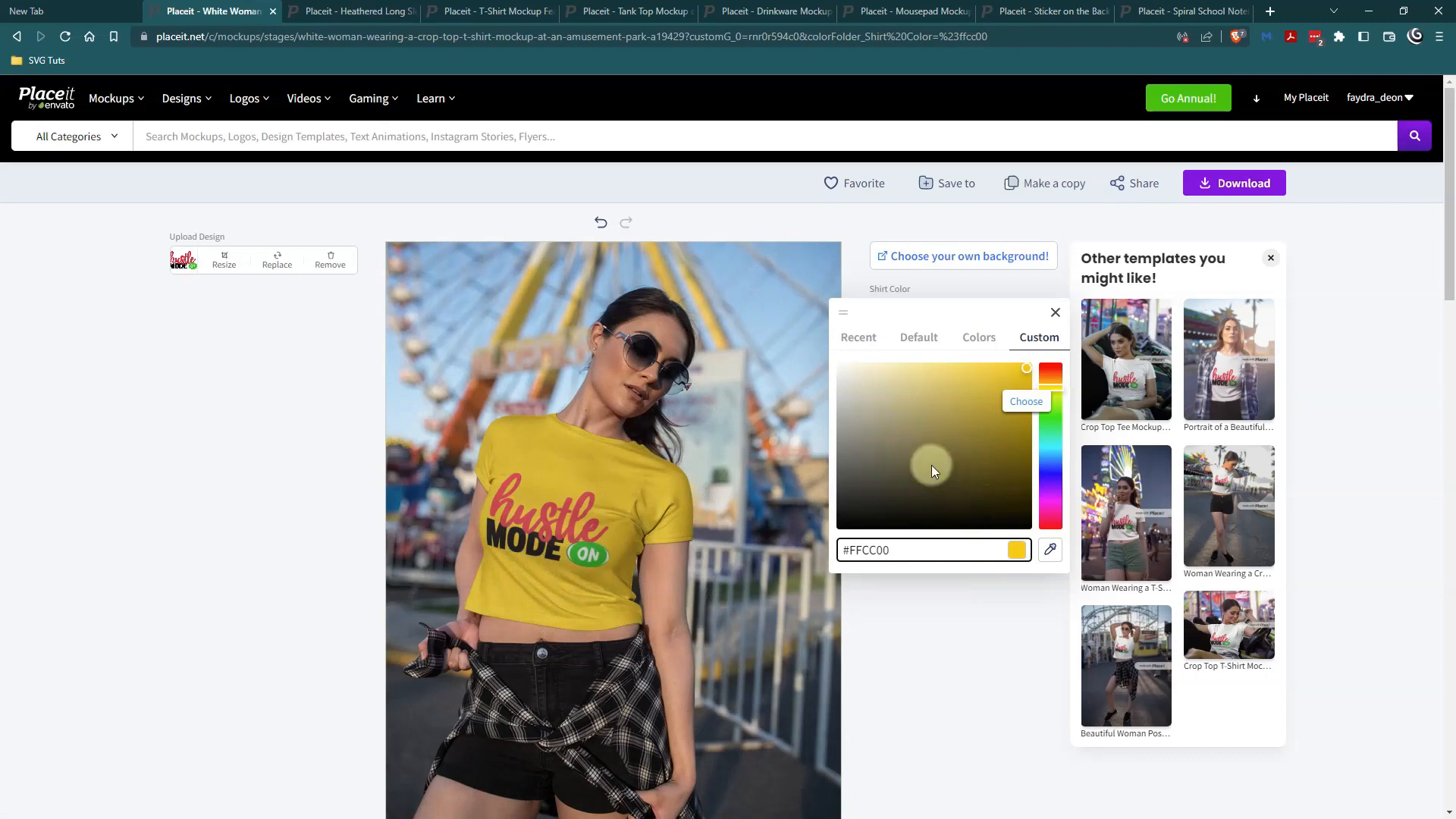
Try the recent mustard swatch on the shirt, set the shirt color to white and close the color picker.
left_click(874, 345)
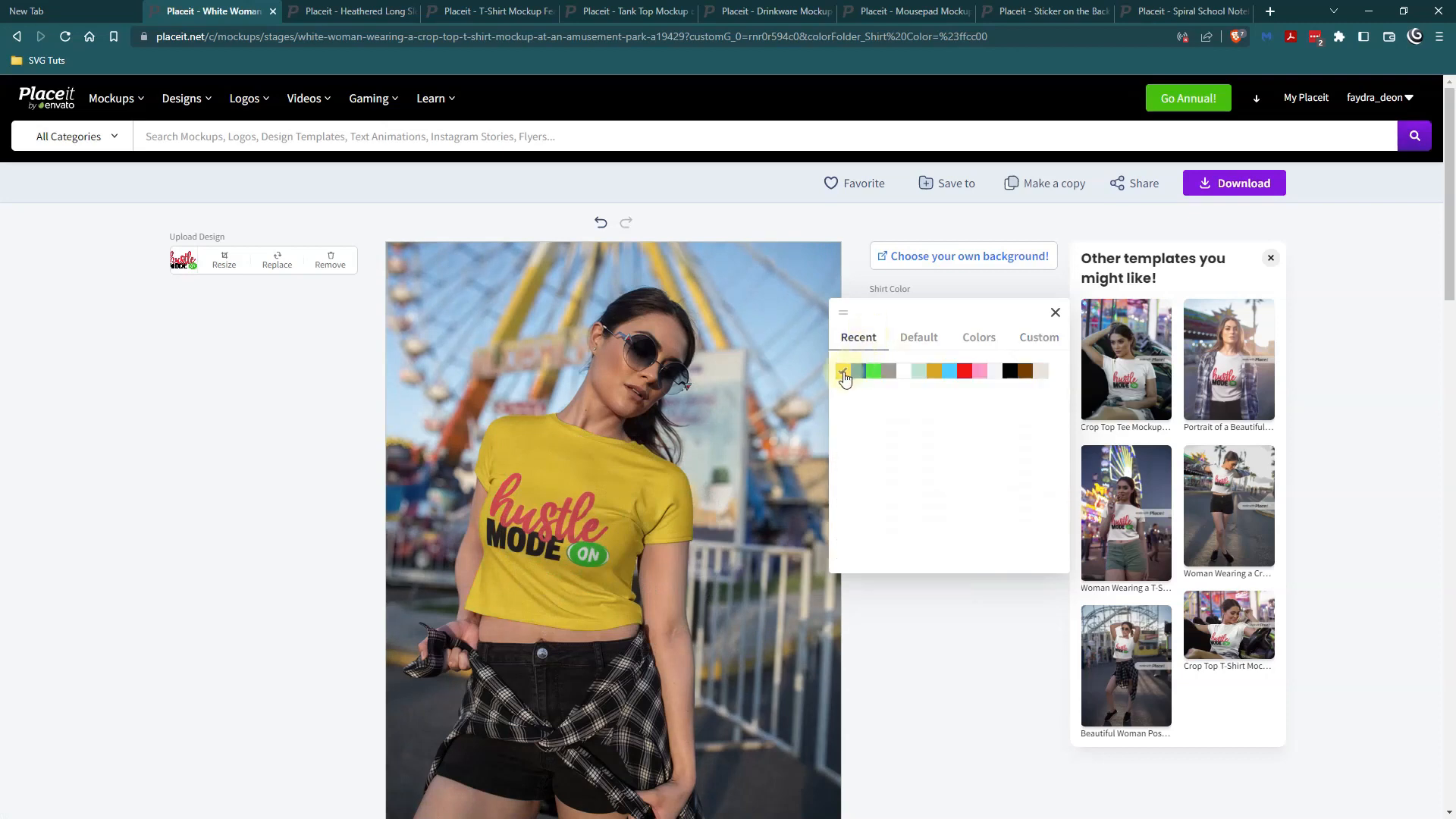
left_click(933, 371)
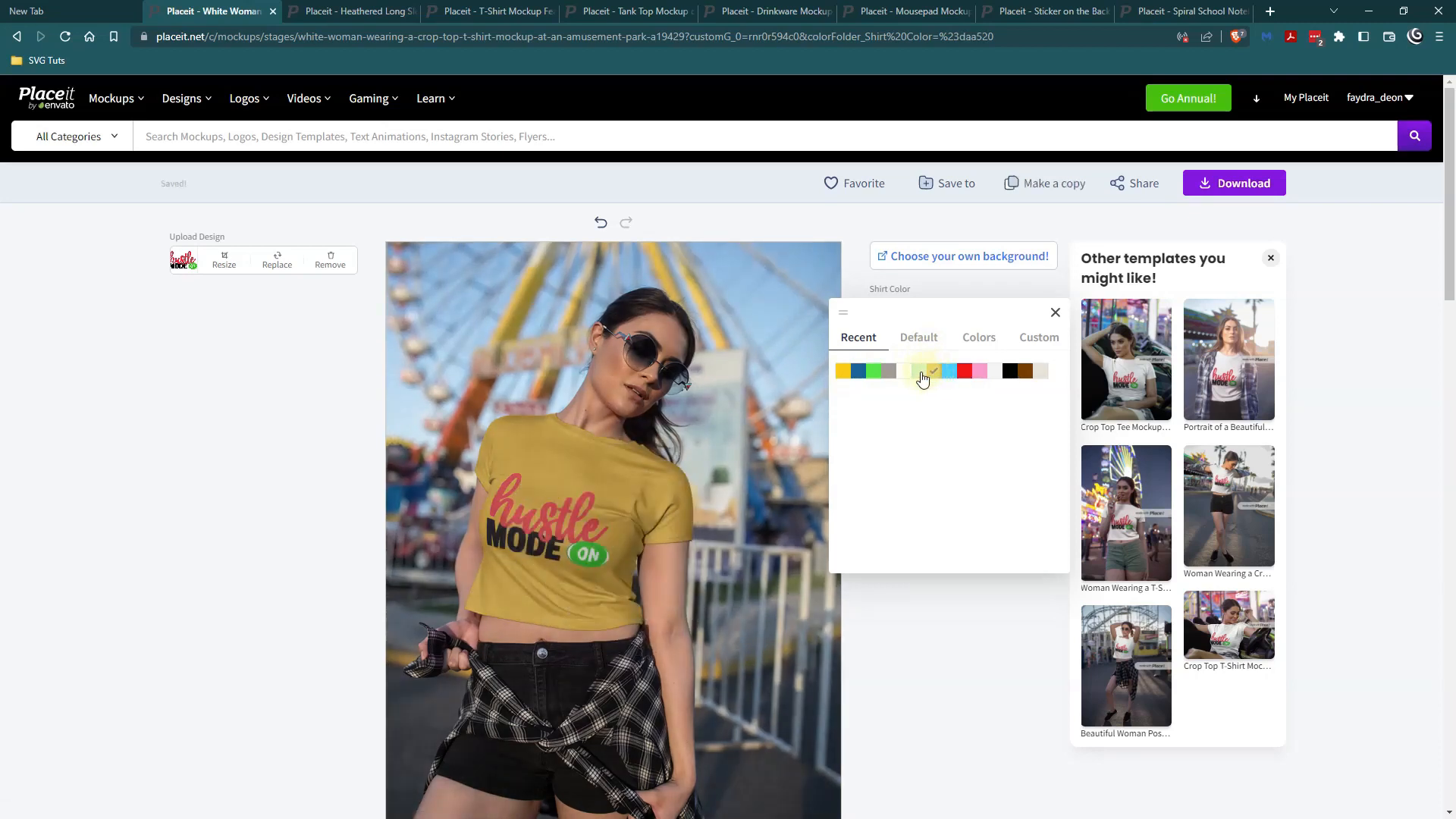
left_click(903, 374)
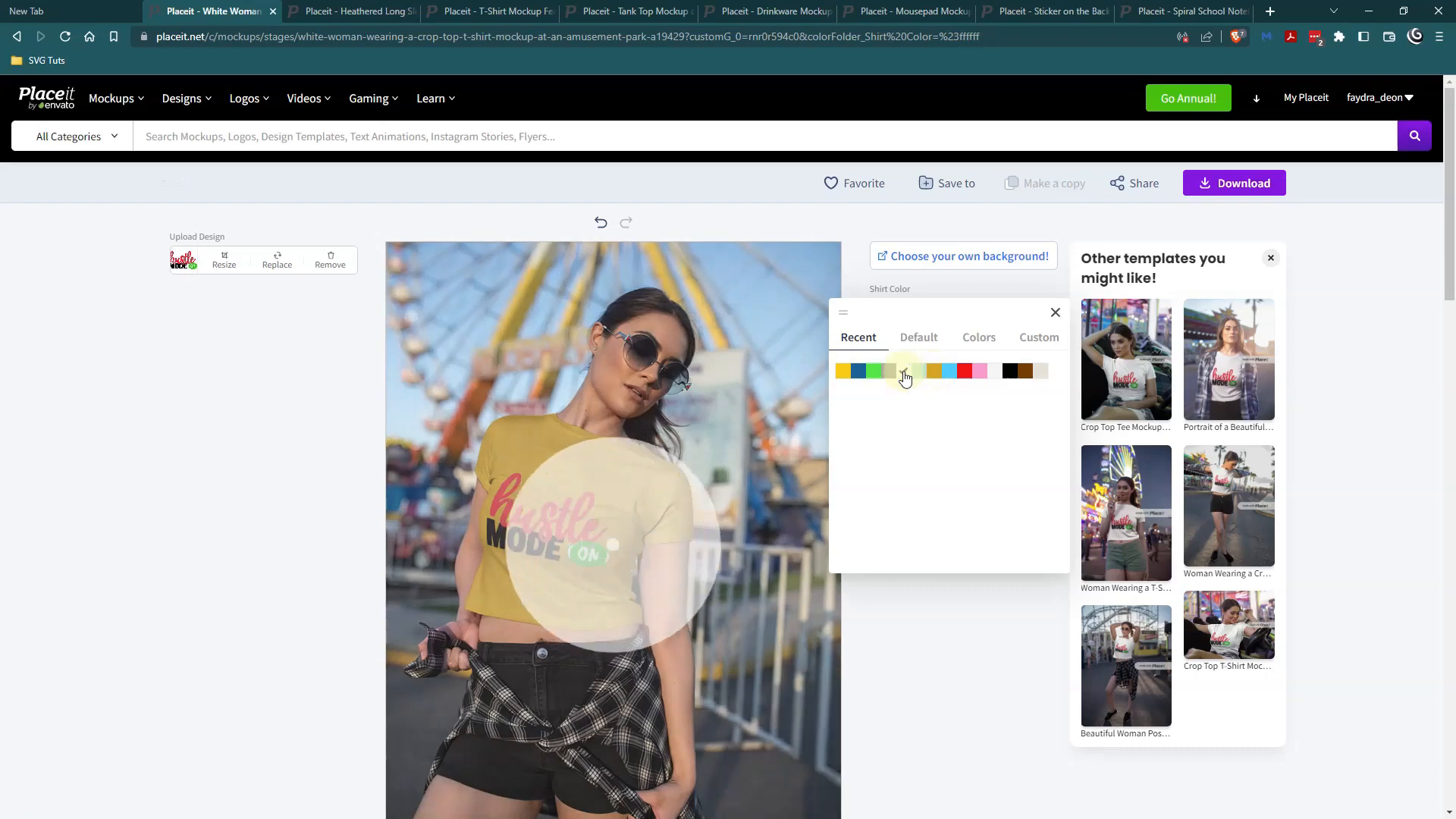
left_click(1054, 313)
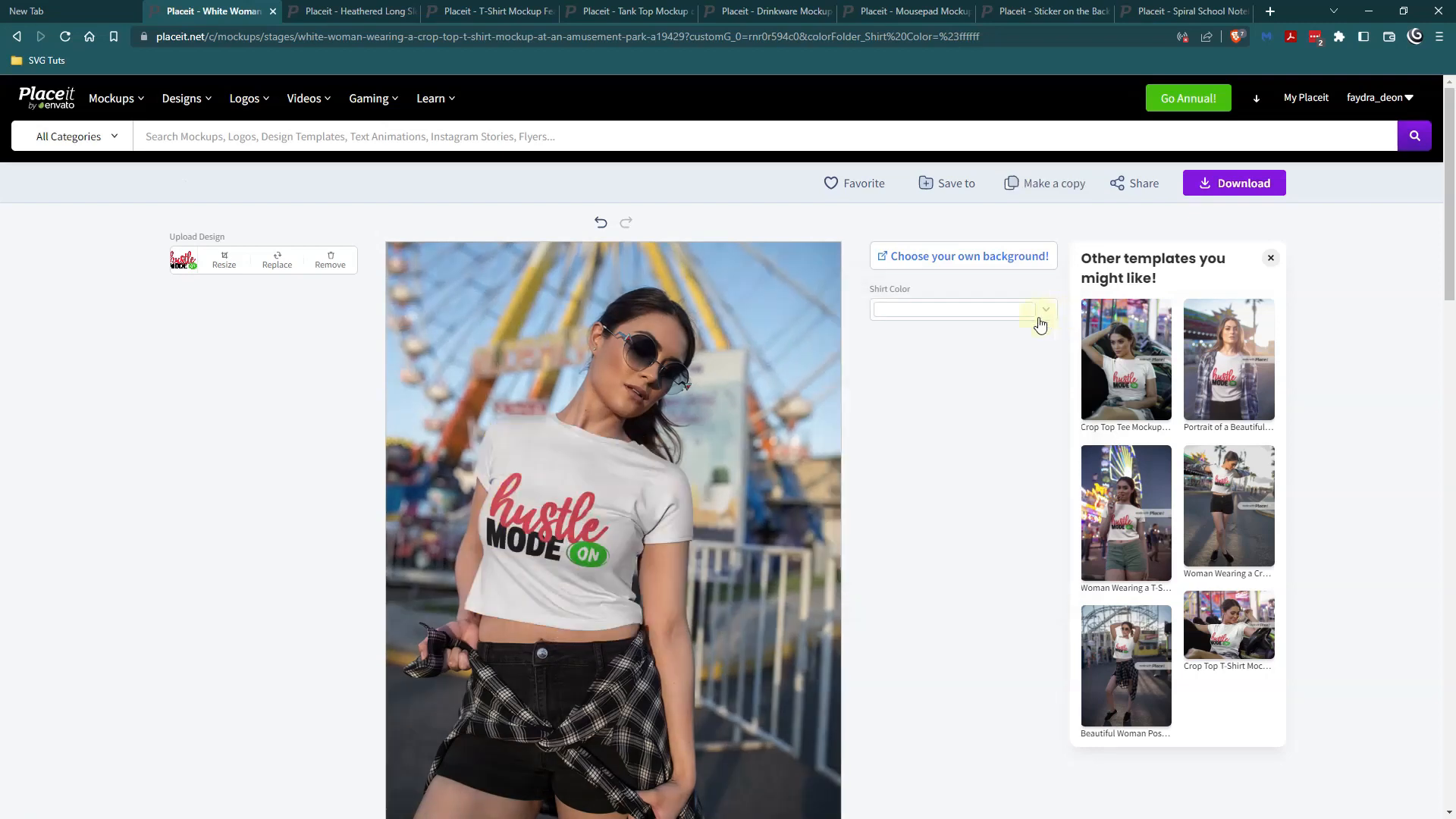
Open the custom-background version of the crop top mockup and apply the dark purple-to-orange gradient background.
left_click(947, 257)
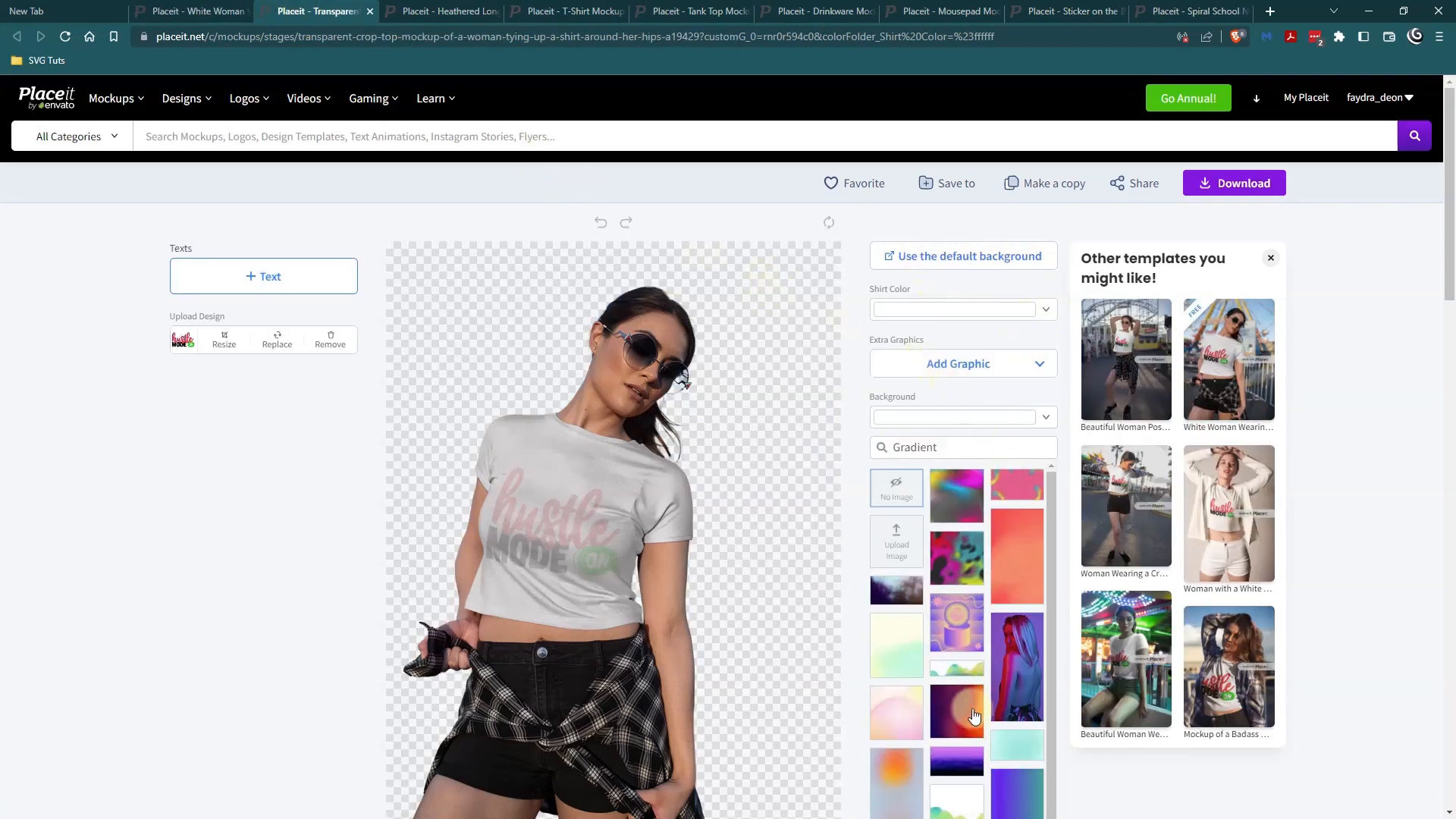
left_click(961, 720)
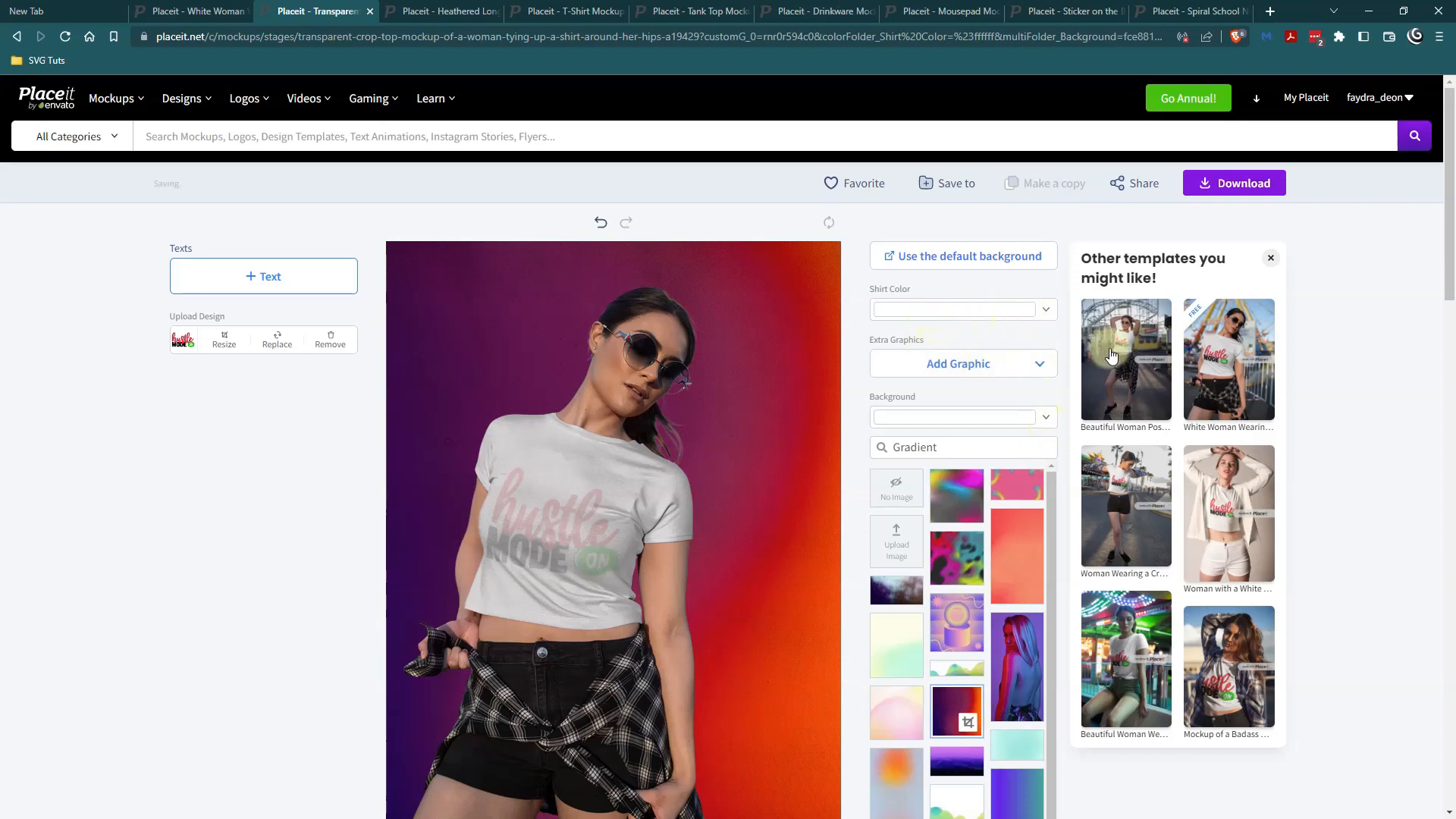
Compare the original amusement park mockup with the gradient-background version, and close the gradient version.
left_click(168, 11)
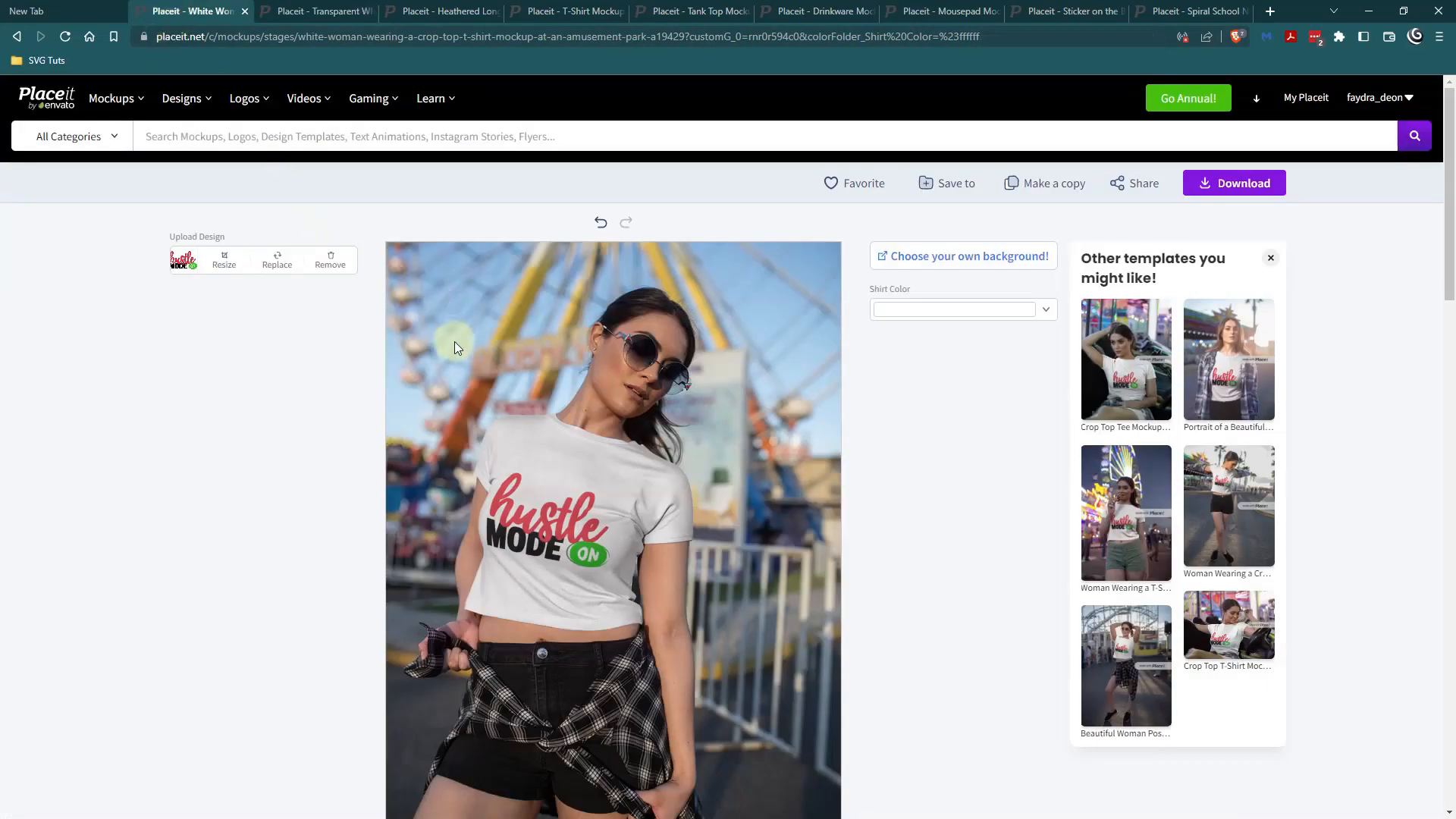
left_click(307, 11)
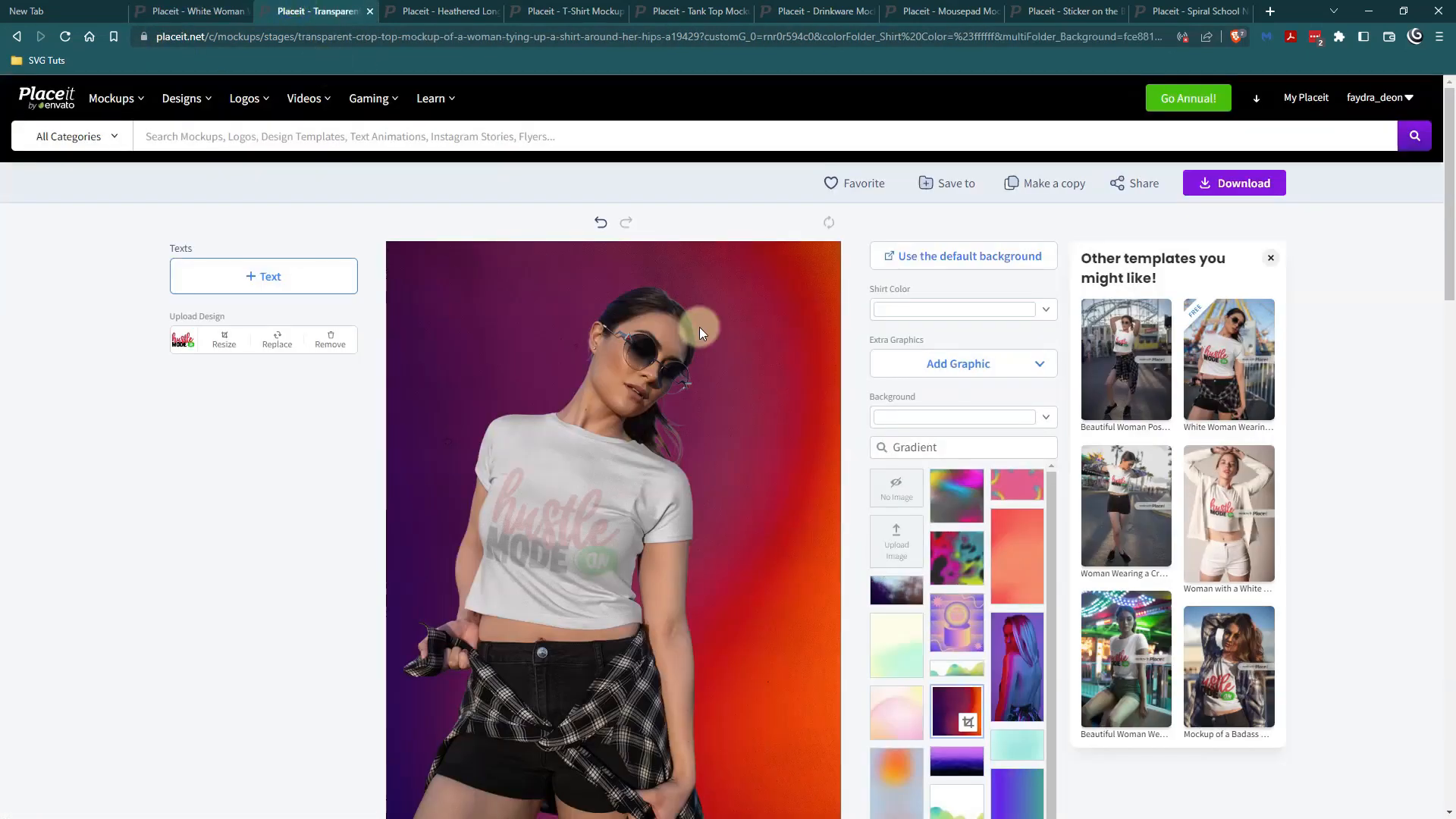
left_click(370, 11)
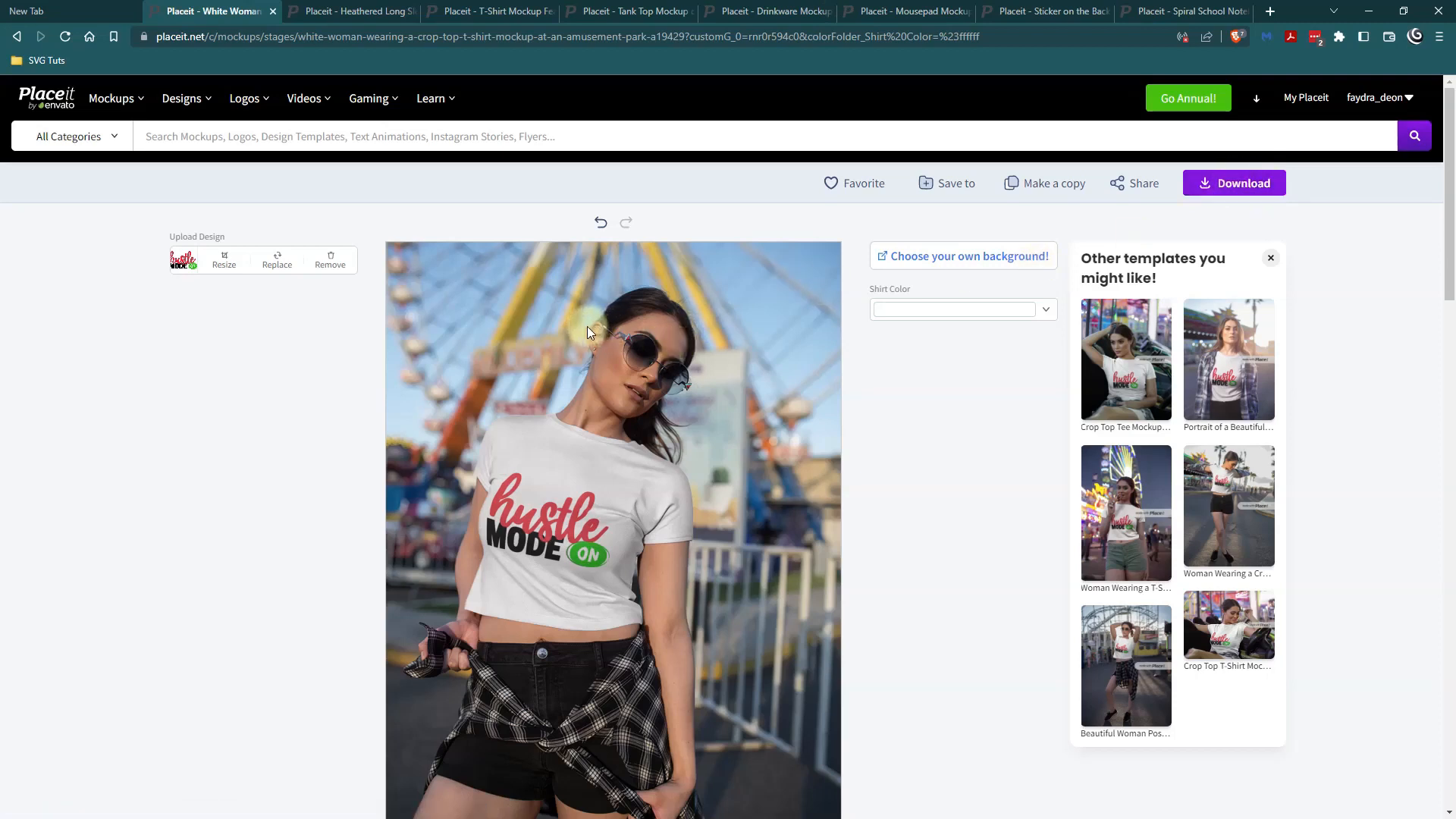
Look through the open long-sleeve tee, T-shirt, tank top, drinkware, mousepad, laptop sticker and spiral notebook templates.
left_click(353, 13)
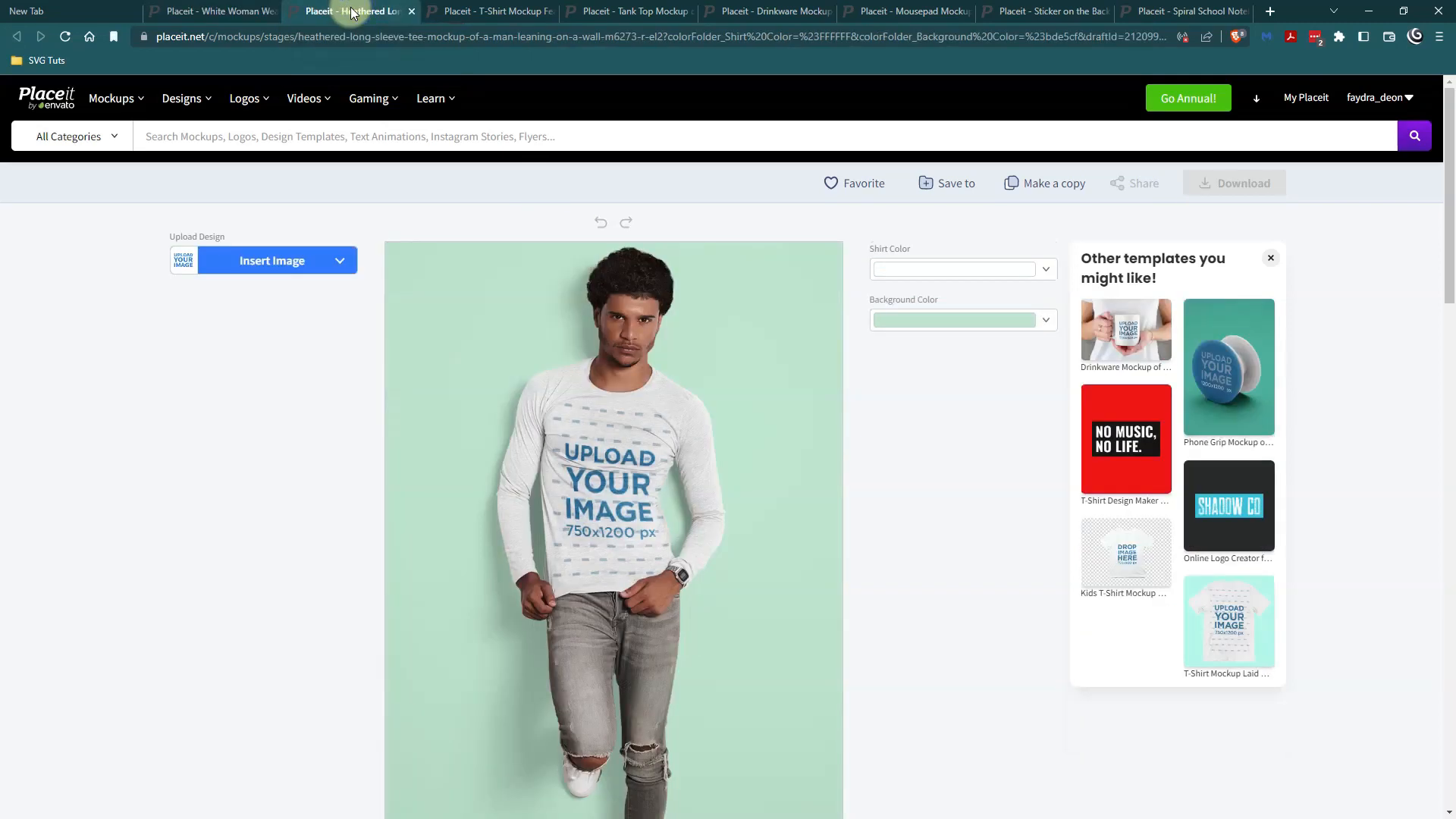
left_click(451, 12)
left_click(611, 16)
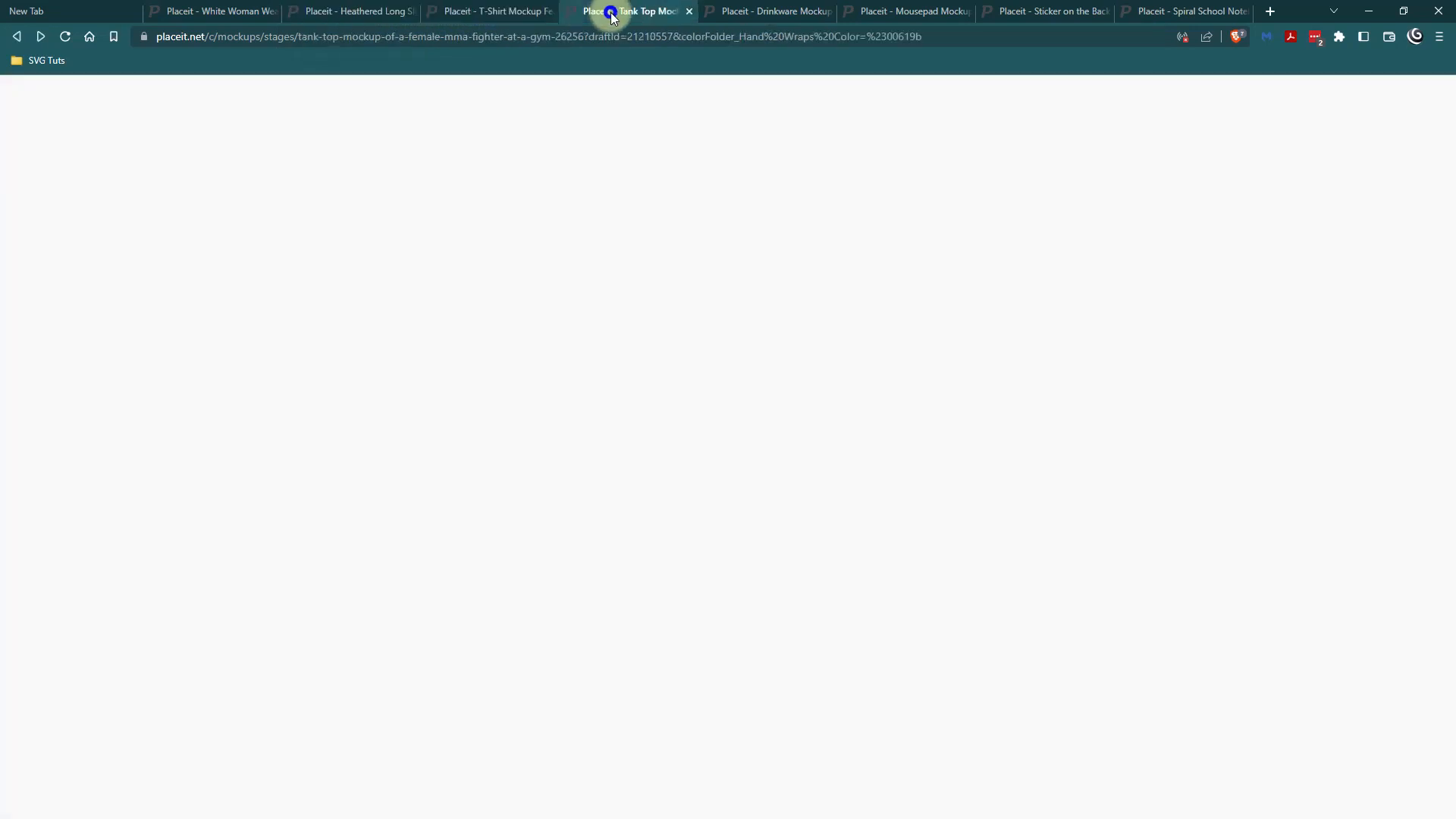
left_click(780, 13)
left_click(906, 11)
left_click(1035, 11)
left_click(1157, 13)
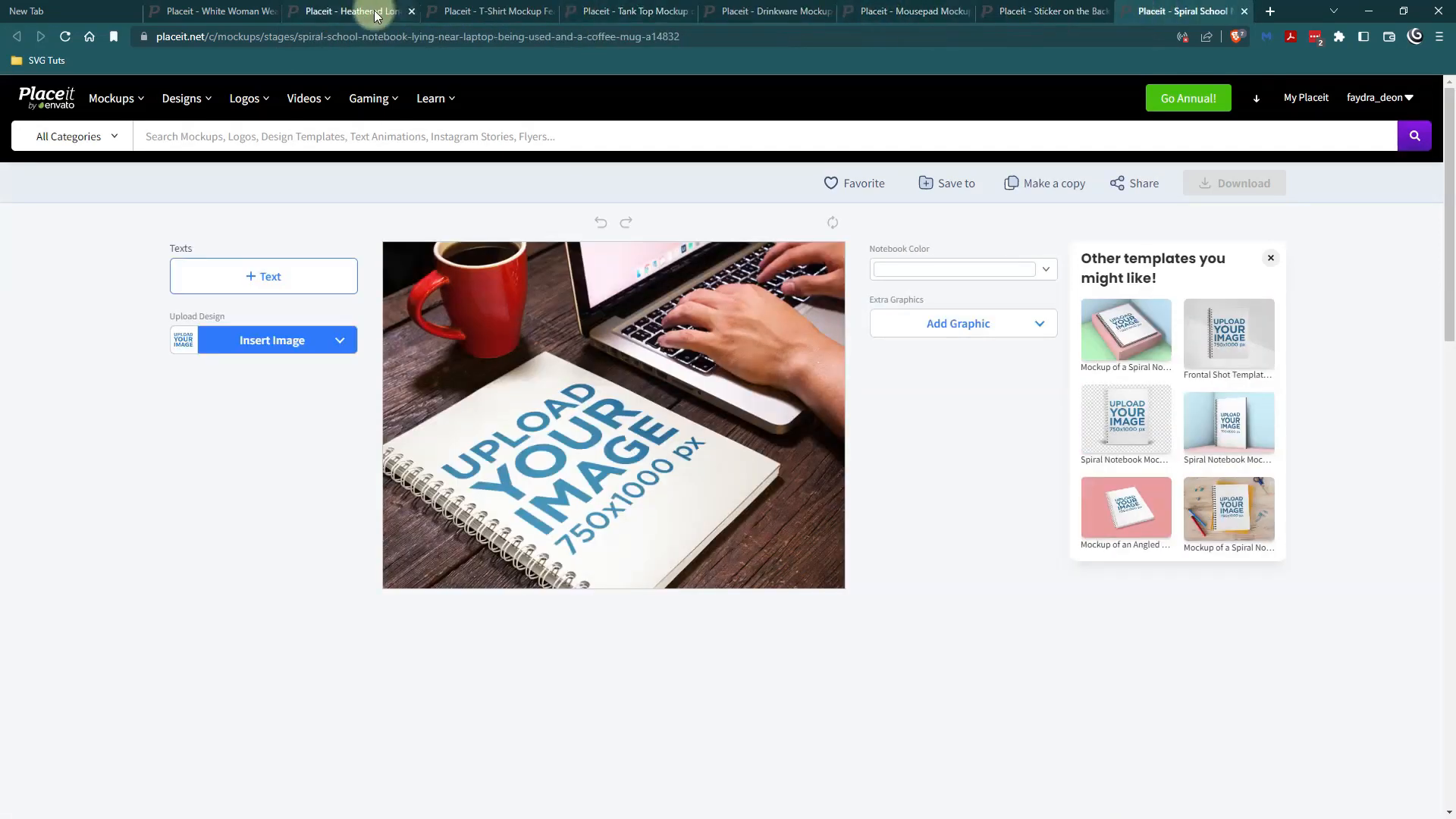
Insert the recently uploaded Hustle Mode On design into the heathered long-sleeve tee mockup and accept the default crop.
left_click(353, 12)
left_click(273, 260)
left_click(280, 289)
left_click(352, 276)
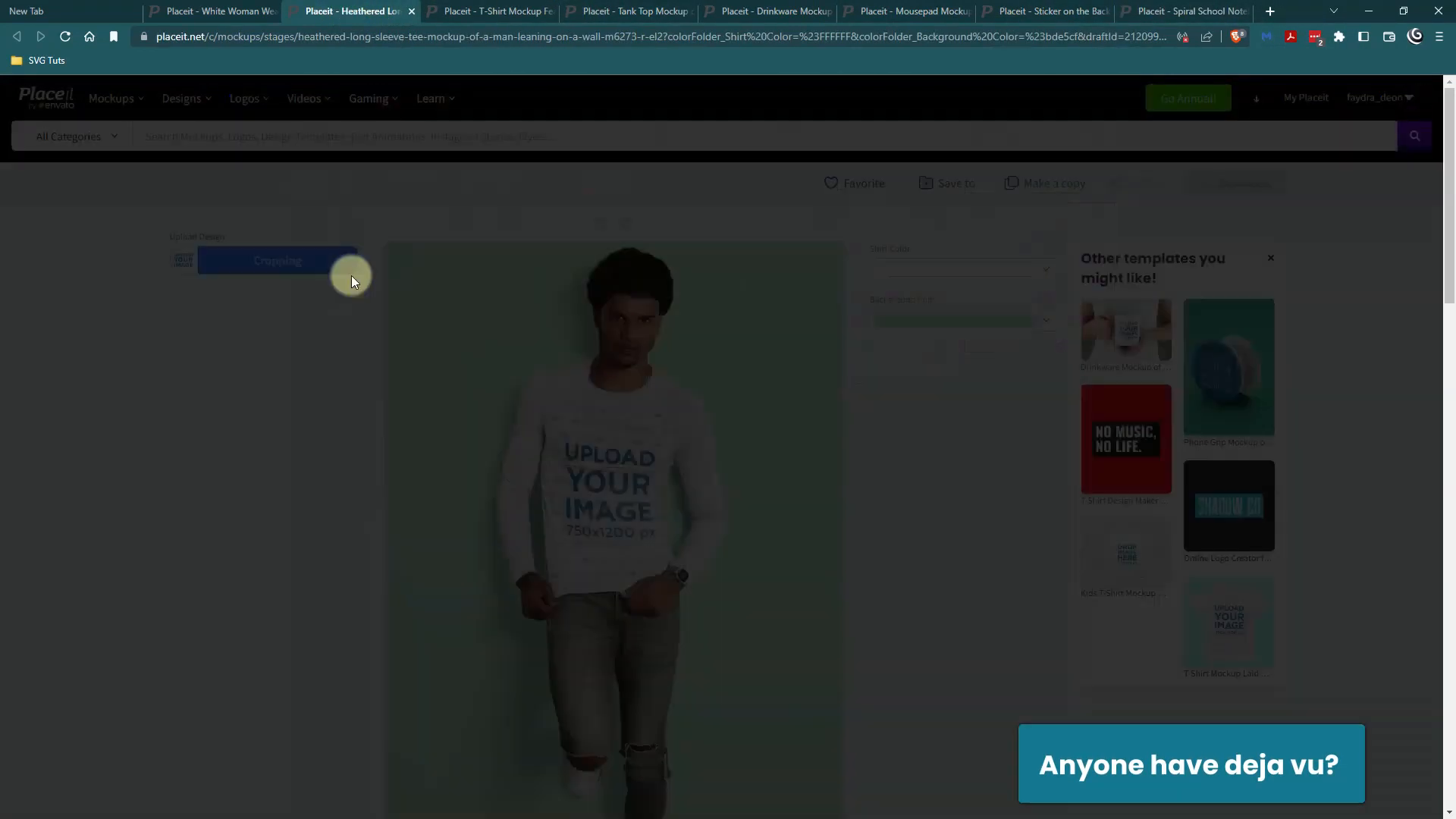
left_click(683, 753)
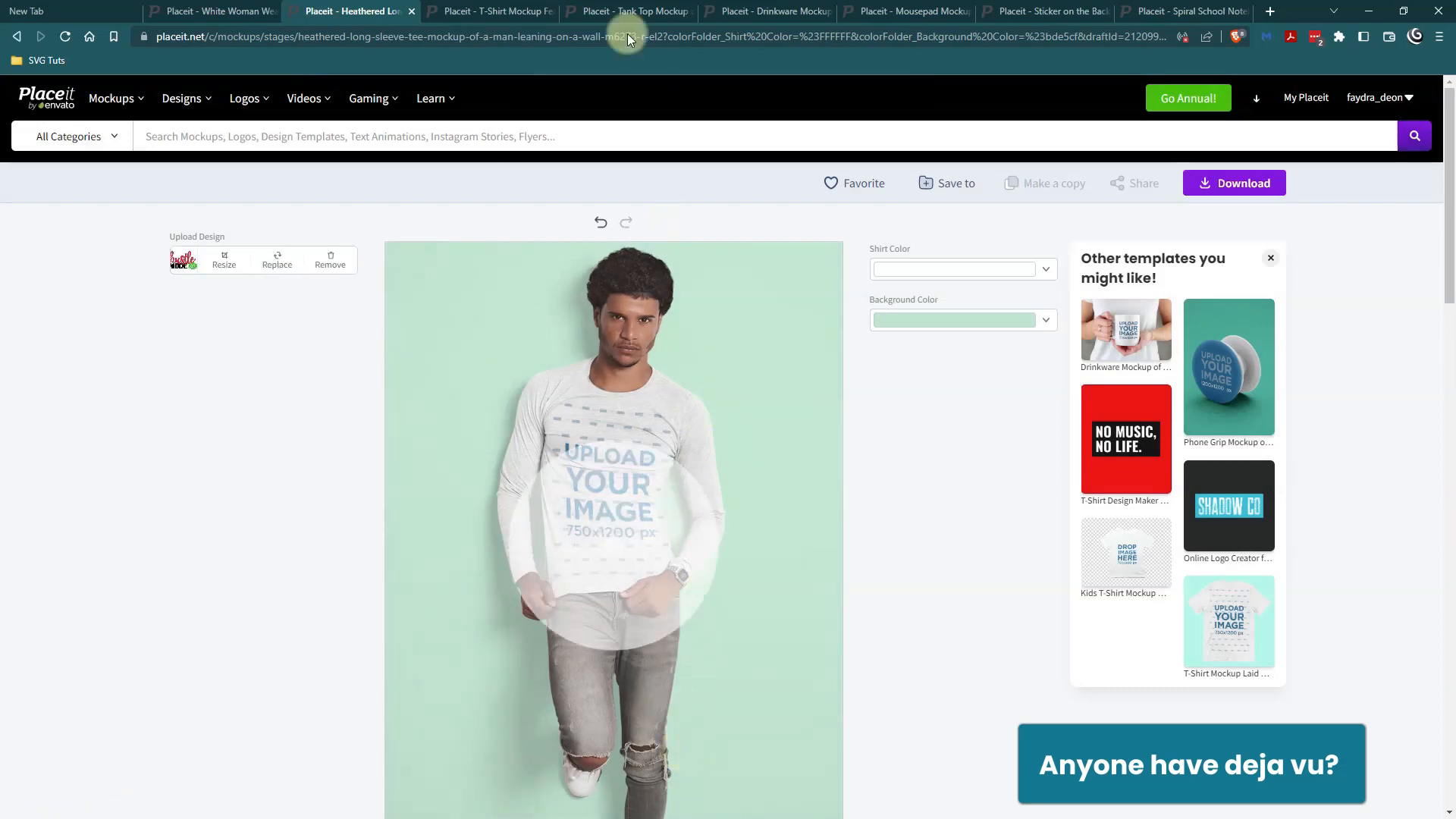
Place the recently uploaded Hustle Mode On design on the T-shirt mockup of the teenager relaxing at a laptop, keeping the default crop.
left_click(468, 11)
left_click(275, 260)
left_click(275, 288)
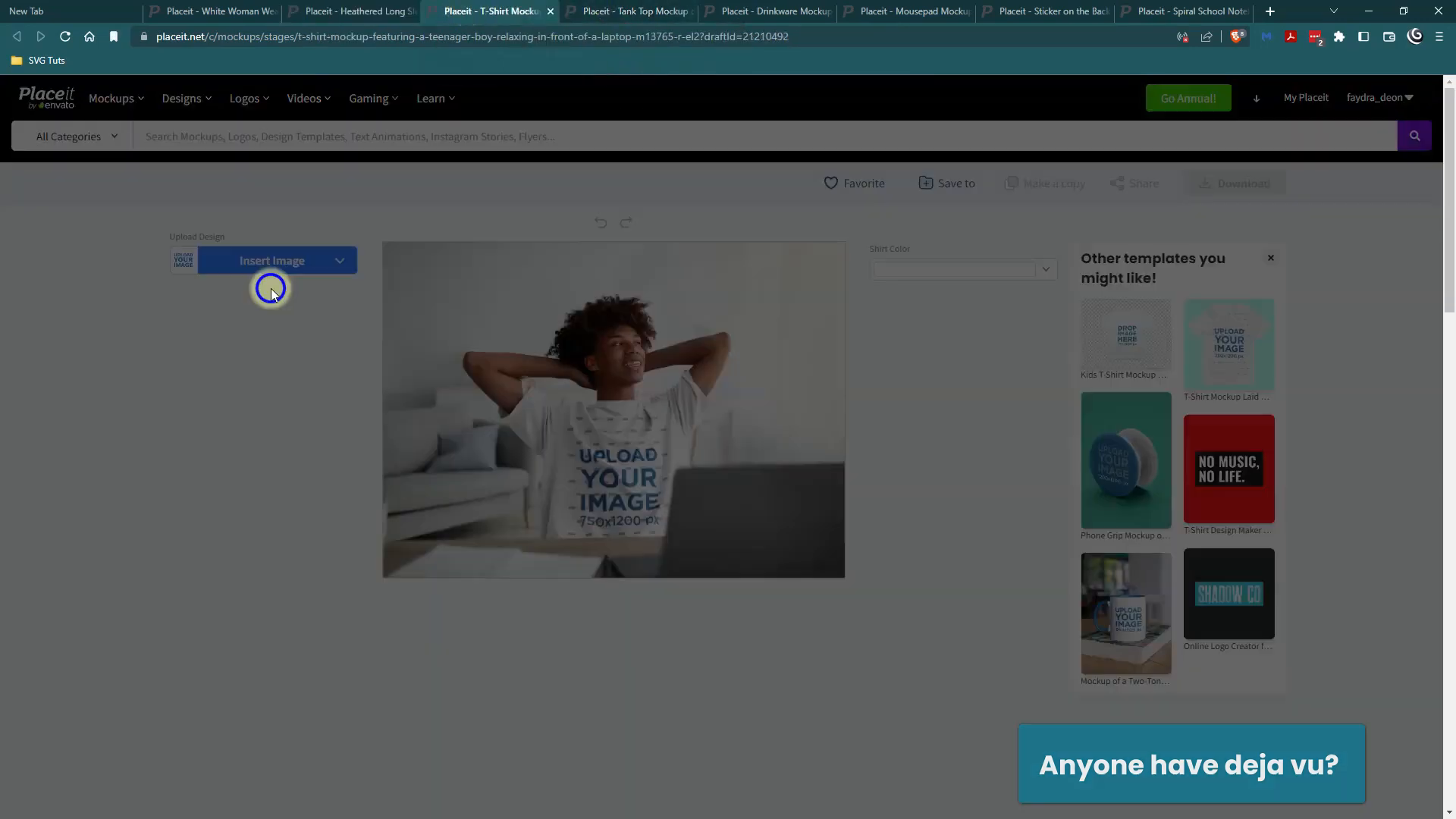
left_click(356, 281)
left_click(681, 752)
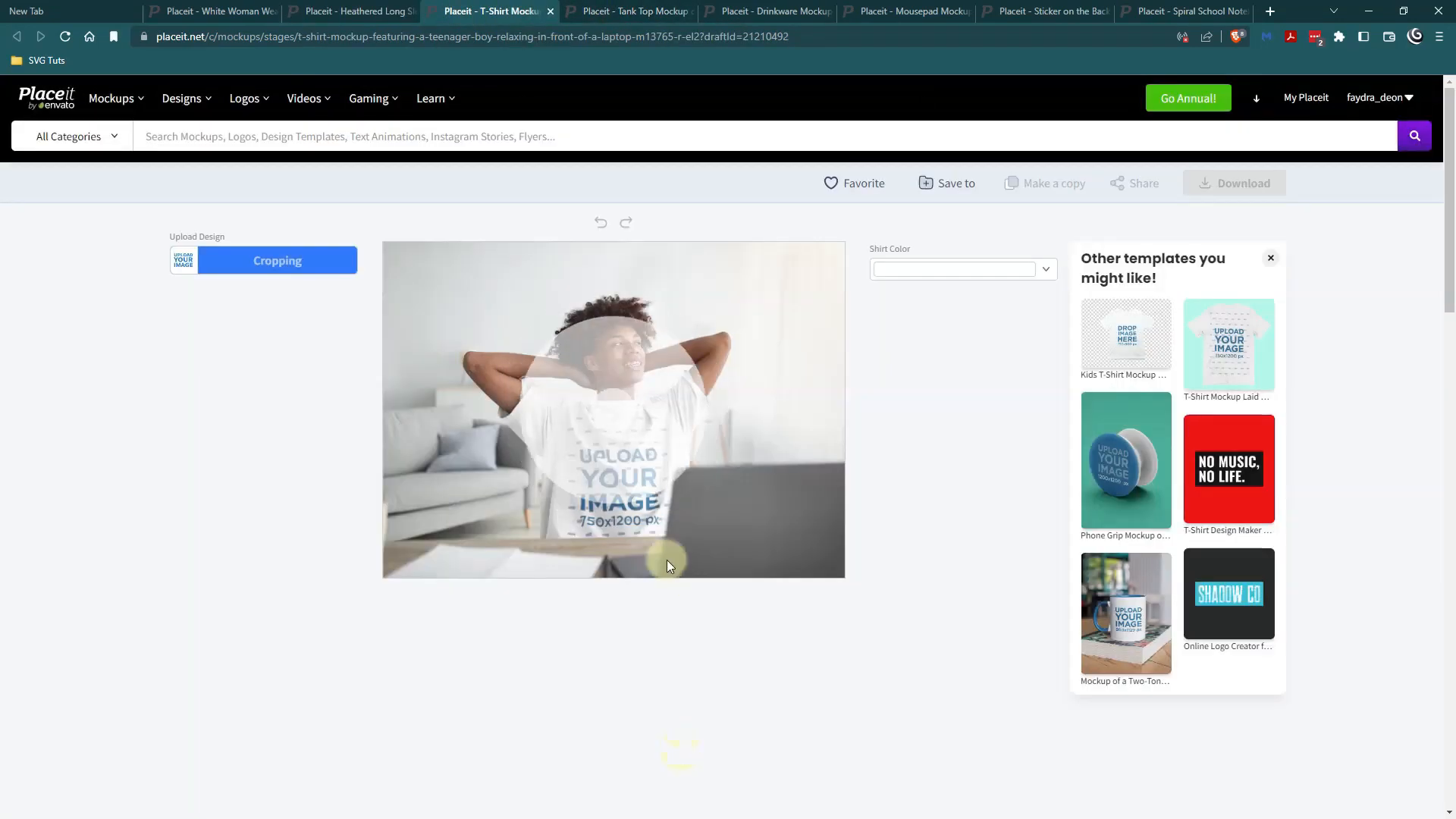
Add the recently uploaded Hustle Mode On design to the female MMA fighter tank top mockup with the default crop.
left_click(611, 10)
left_click(260, 261)
left_click(260, 288)
left_click(399, 293)
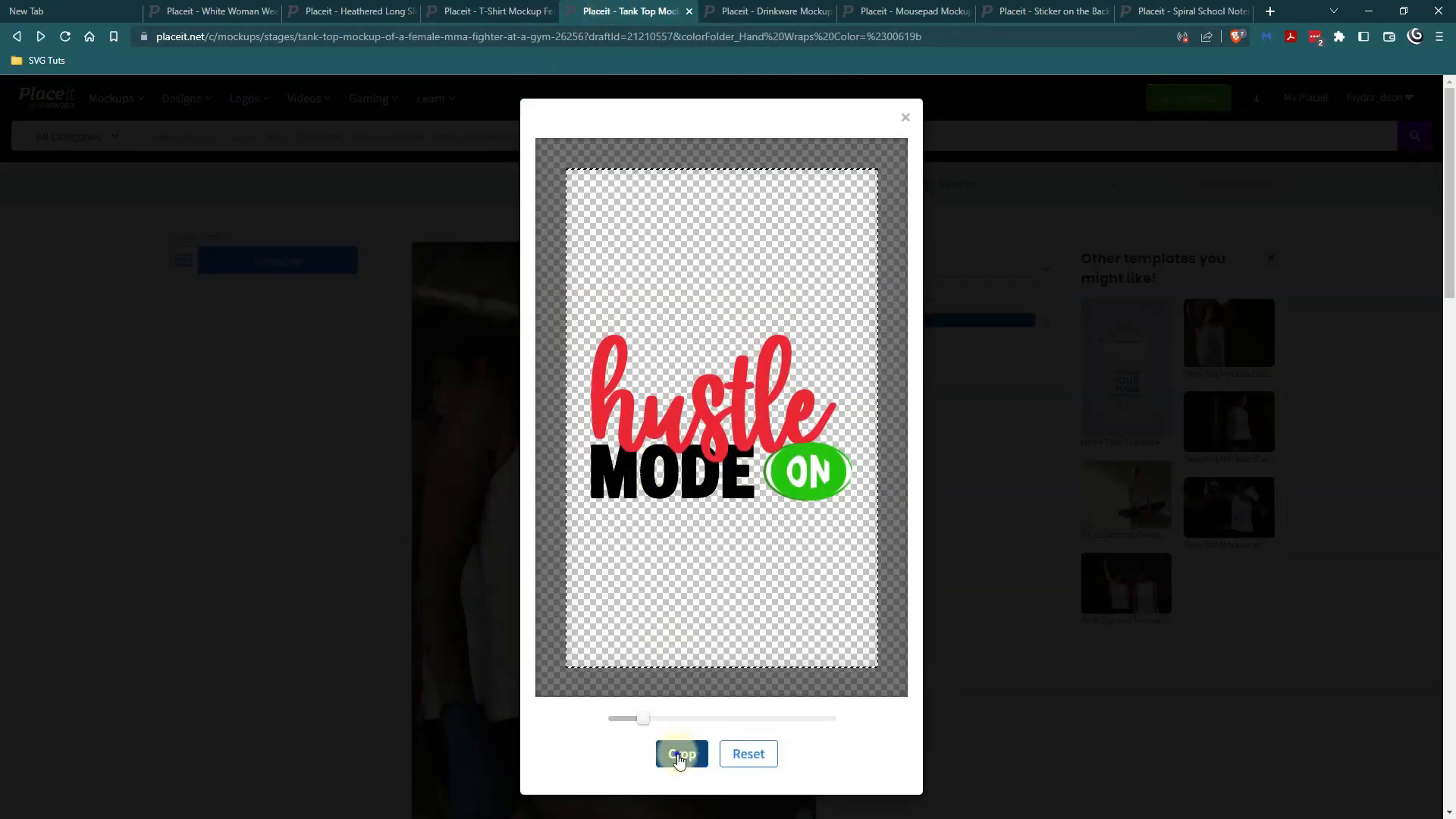
left_click(680, 753)
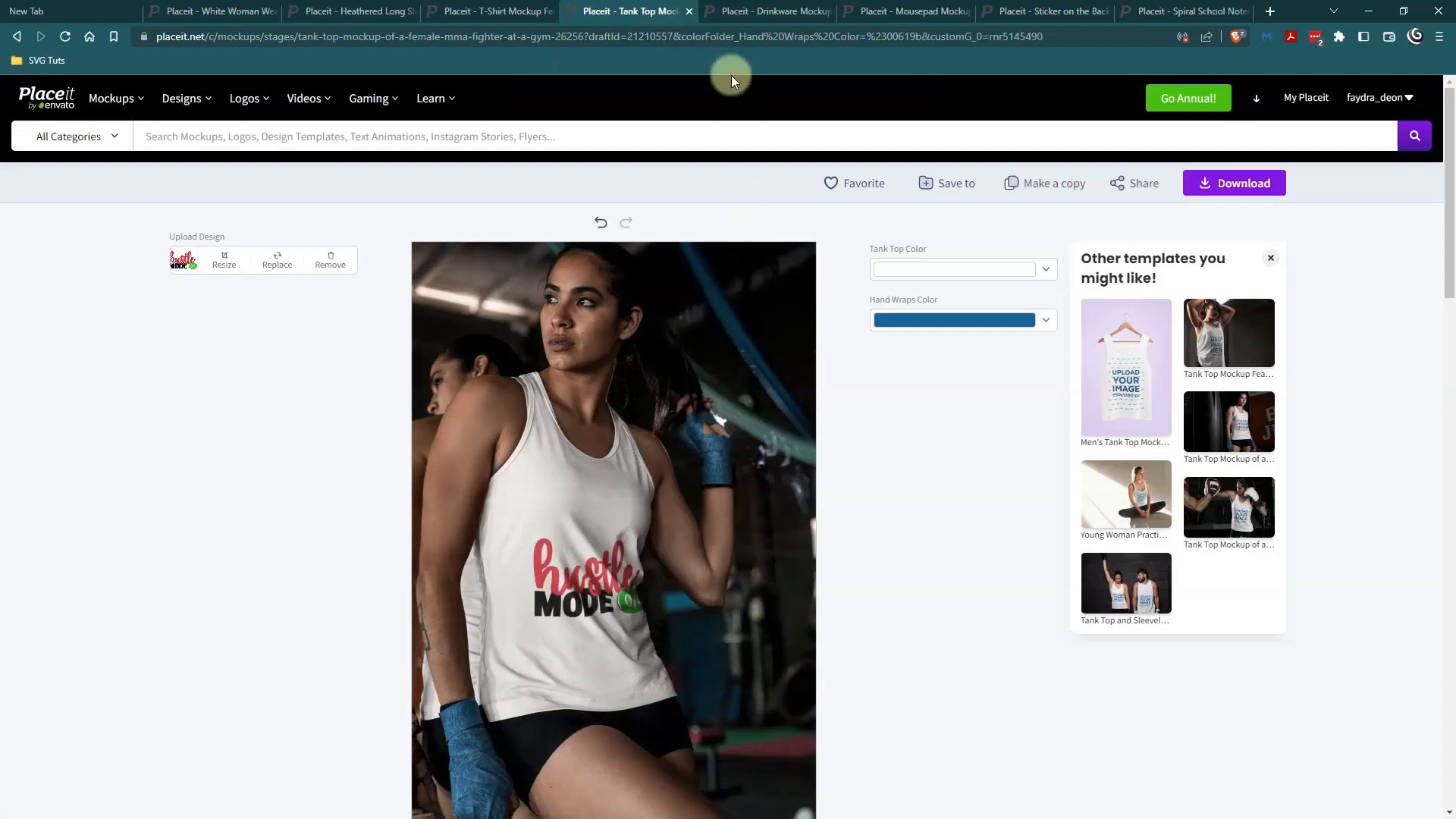
Insert the recently uploaded Hustle Mode On design into the 11 oz coffee mug mockup and accept the default crop.
left_click(765, 10)
left_click(292, 259)
left_click(290, 297)
left_click(410, 293)
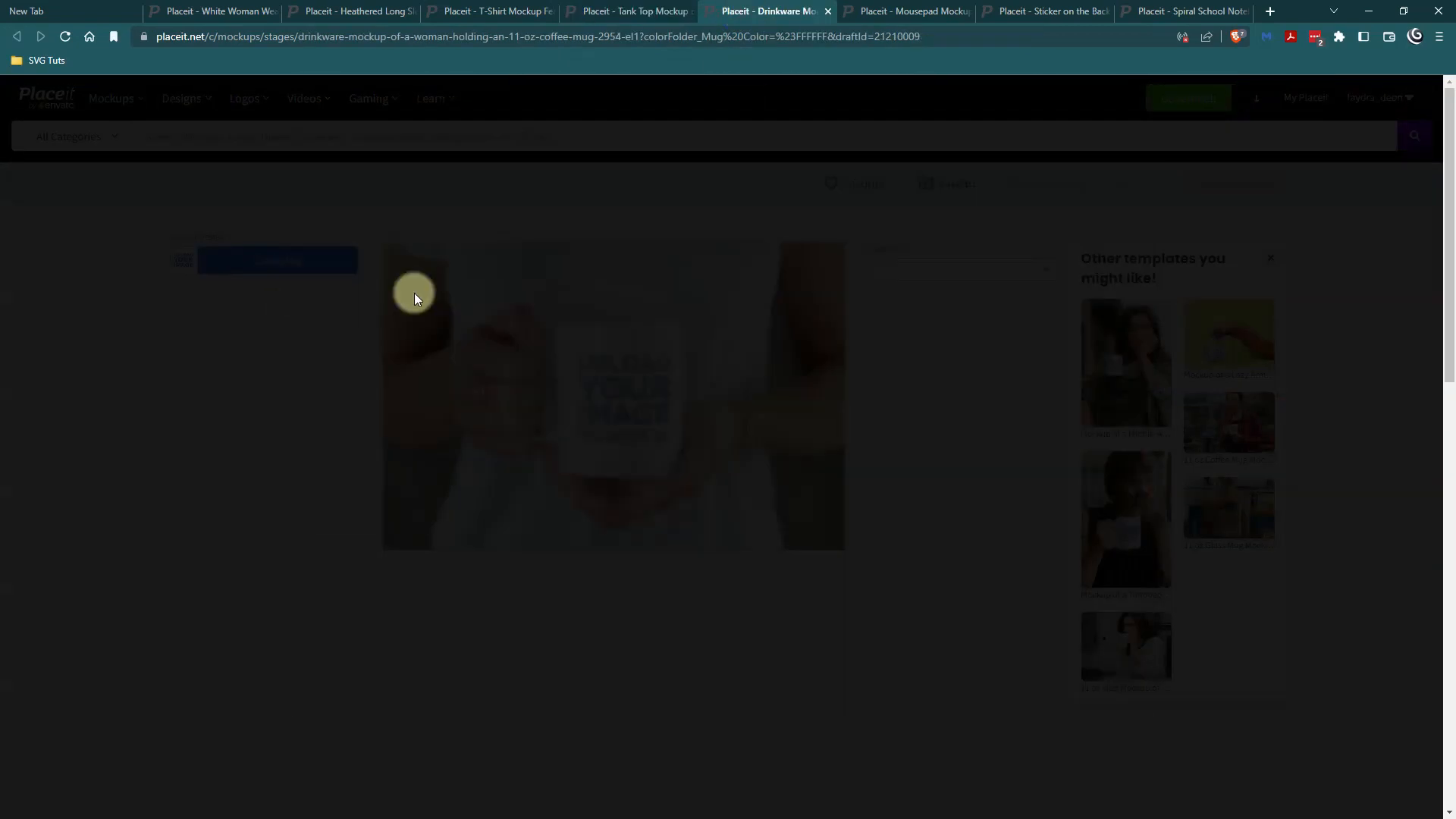
left_click(677, 753)
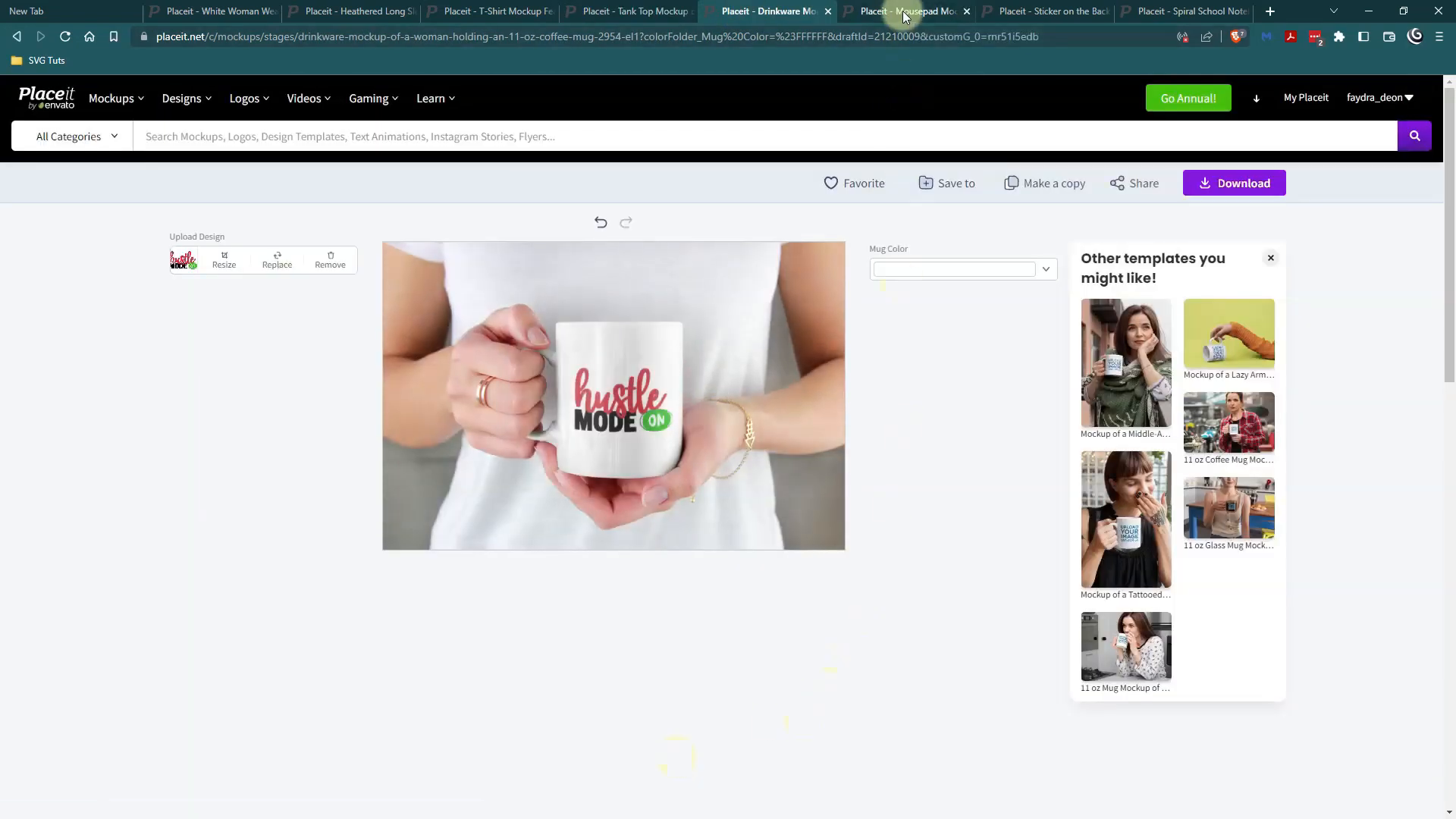
Place the recently uploaded Hustle Mode On design on the mousepad mockup, keeping the default crop.
left_click(902, 11)
left_click(264, 272)
left_click(260, 288)
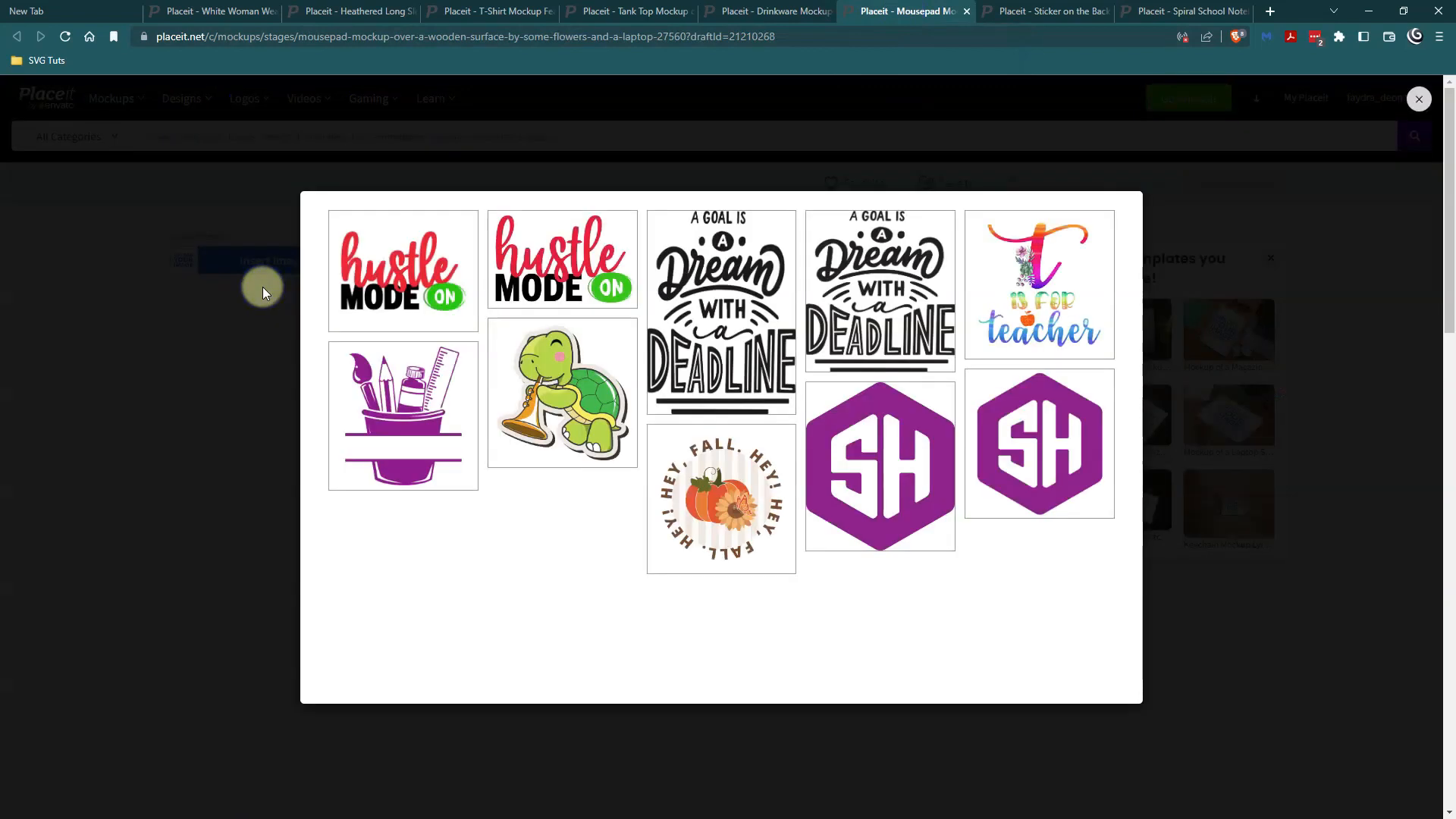
left_click(425, 263)
left_click(680, 753)
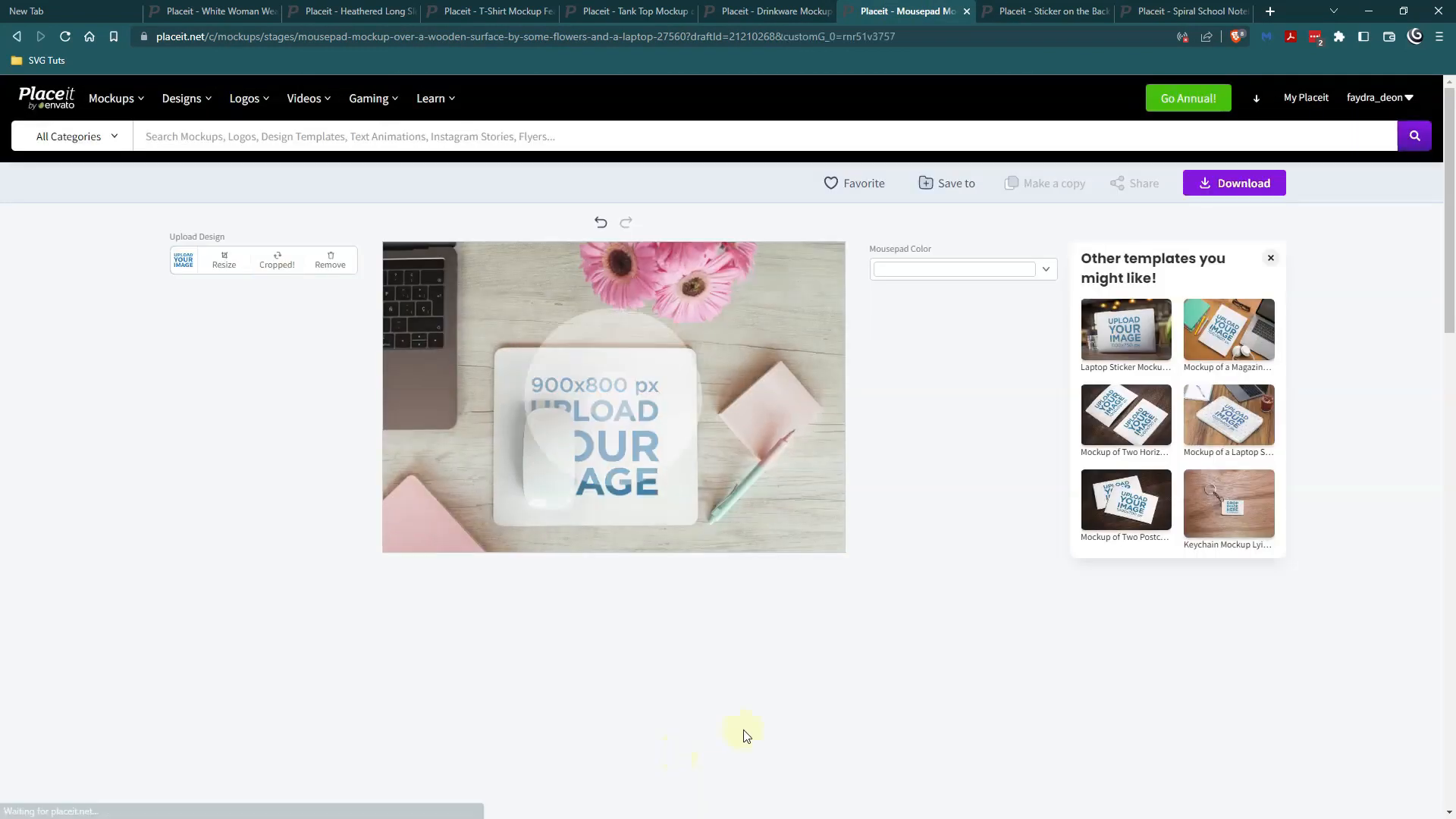
Add the recently uploaded Hustle Mode On design to the opened MacBook sticker mockup with the default crop.
left_click(1046, 11)
left_click(273, 260)
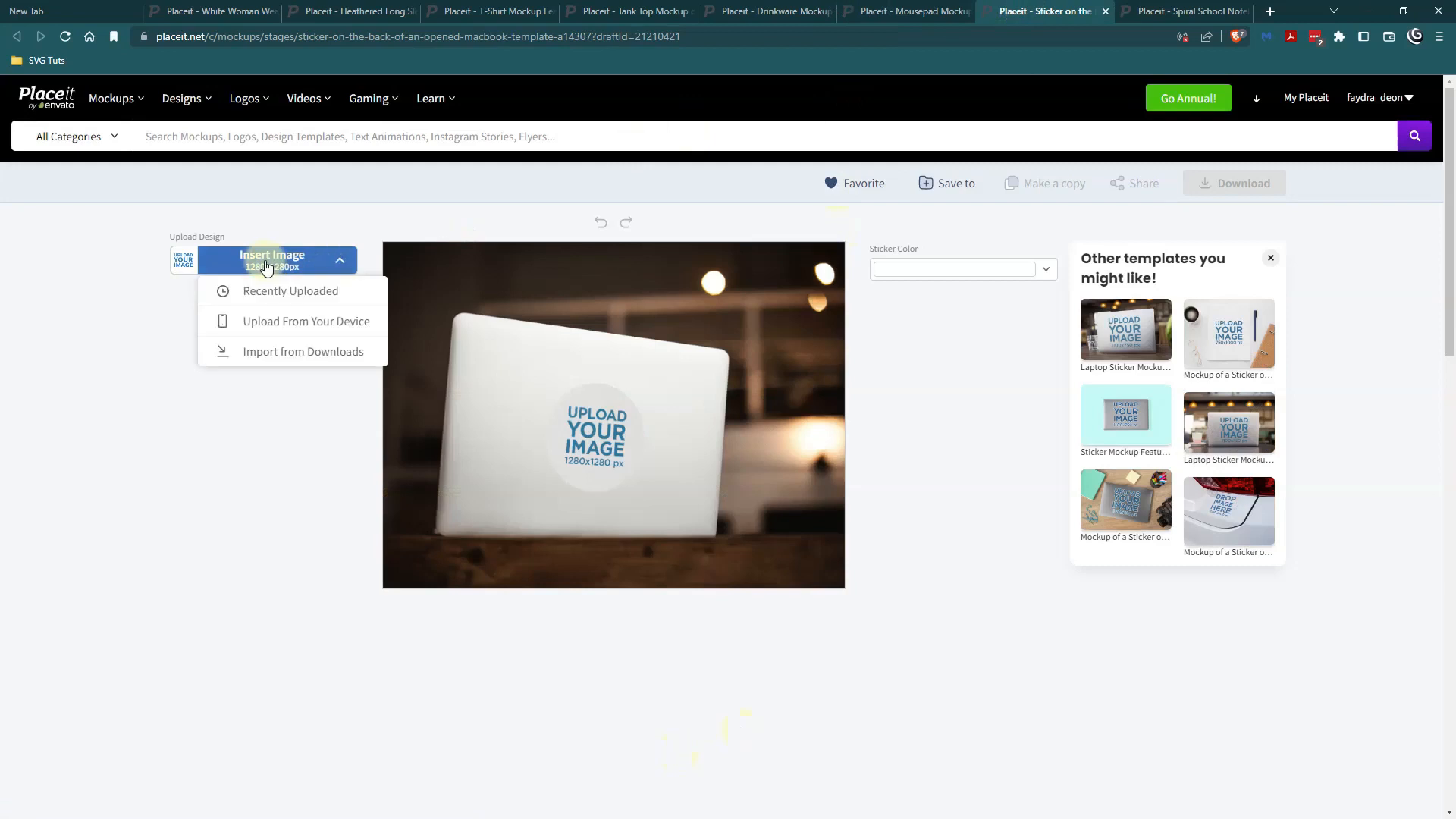
left_click(280, 289)
left_click(405, 265)
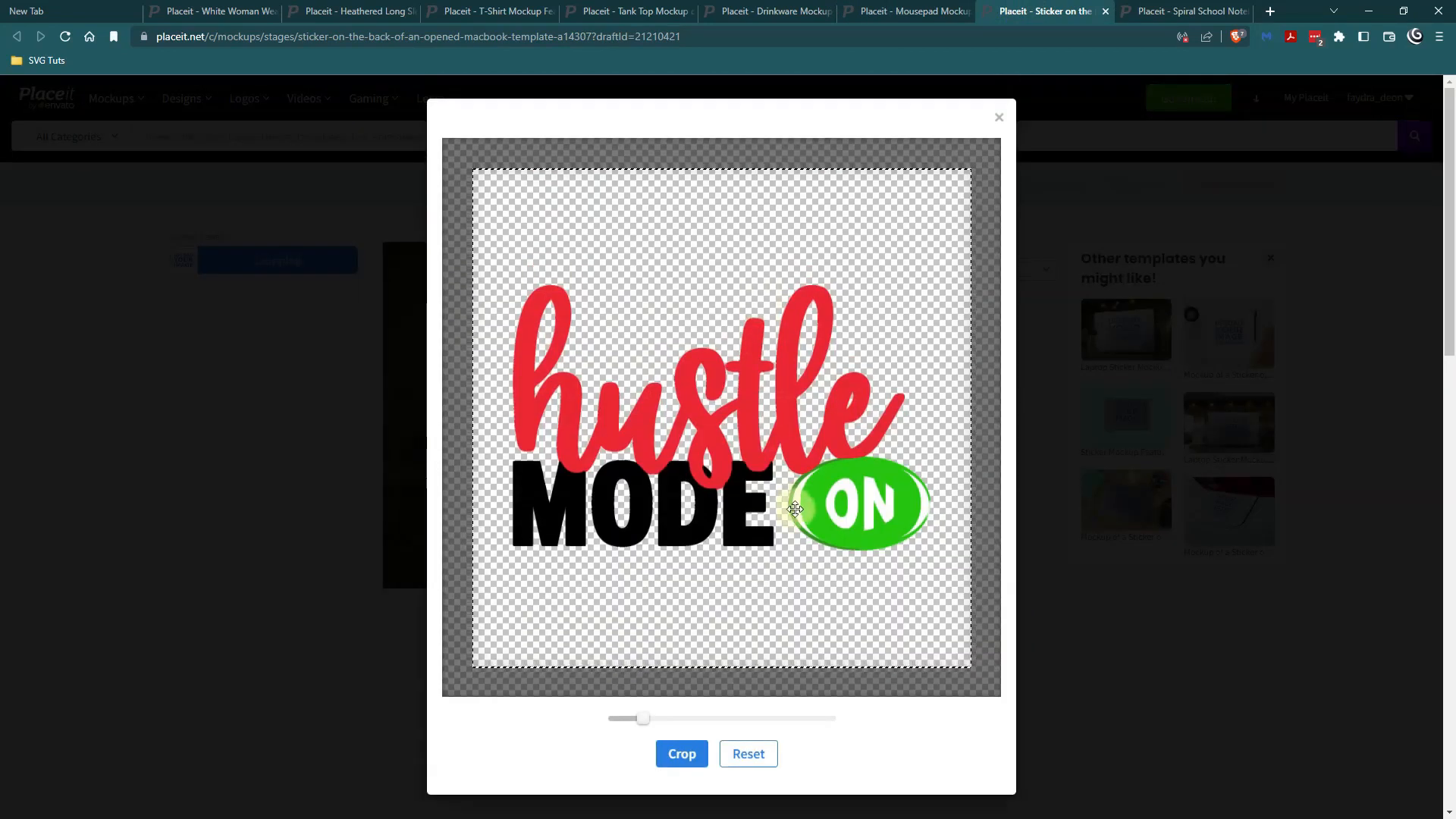
left_click(679, 752)
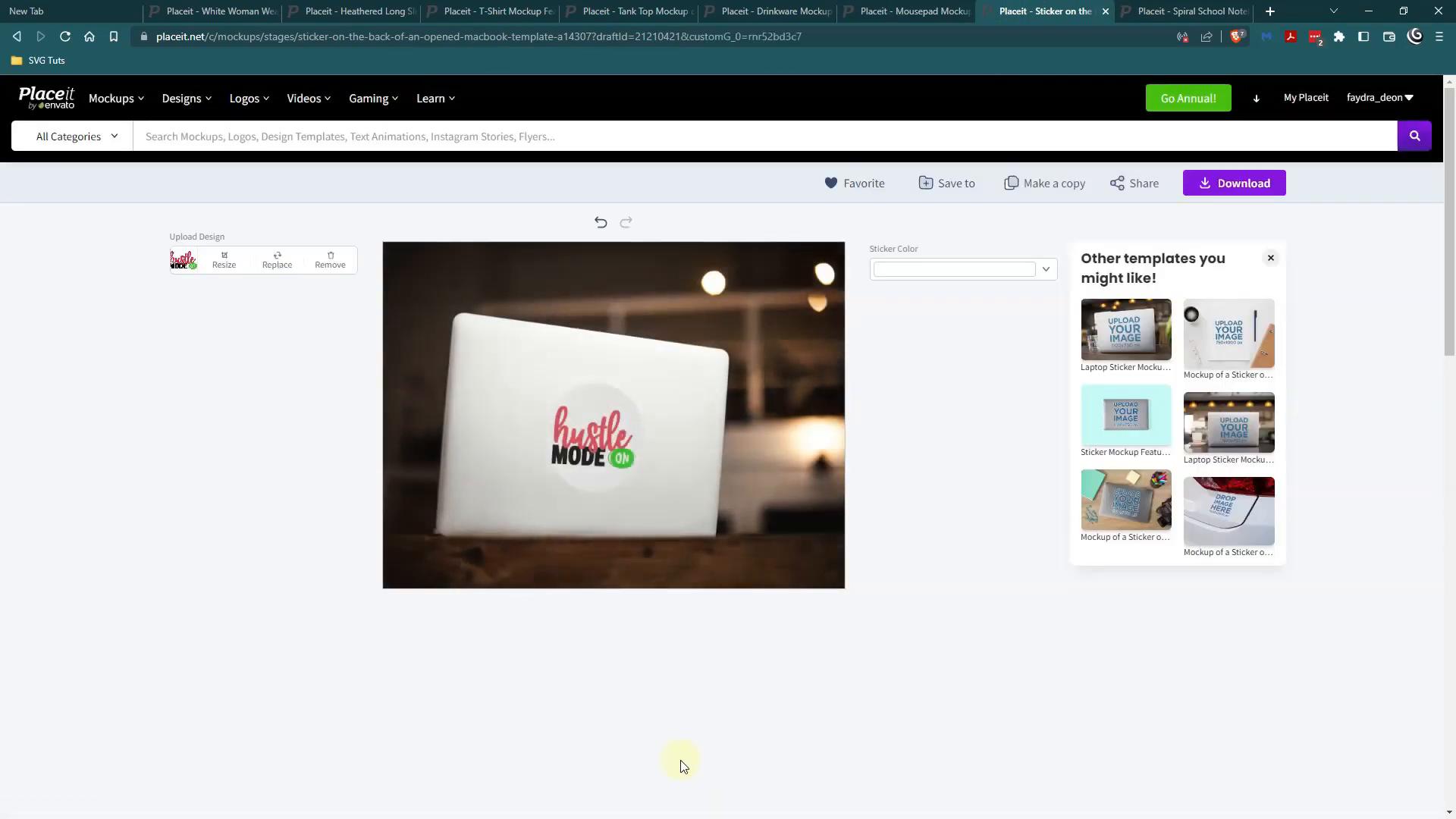
Insert the recently uploaded Hustle Mode On design into the spiral school notebook mockup and accept the crop.
left_click(1179, 11)
left_click(264, 345)
left_click(270, 374)
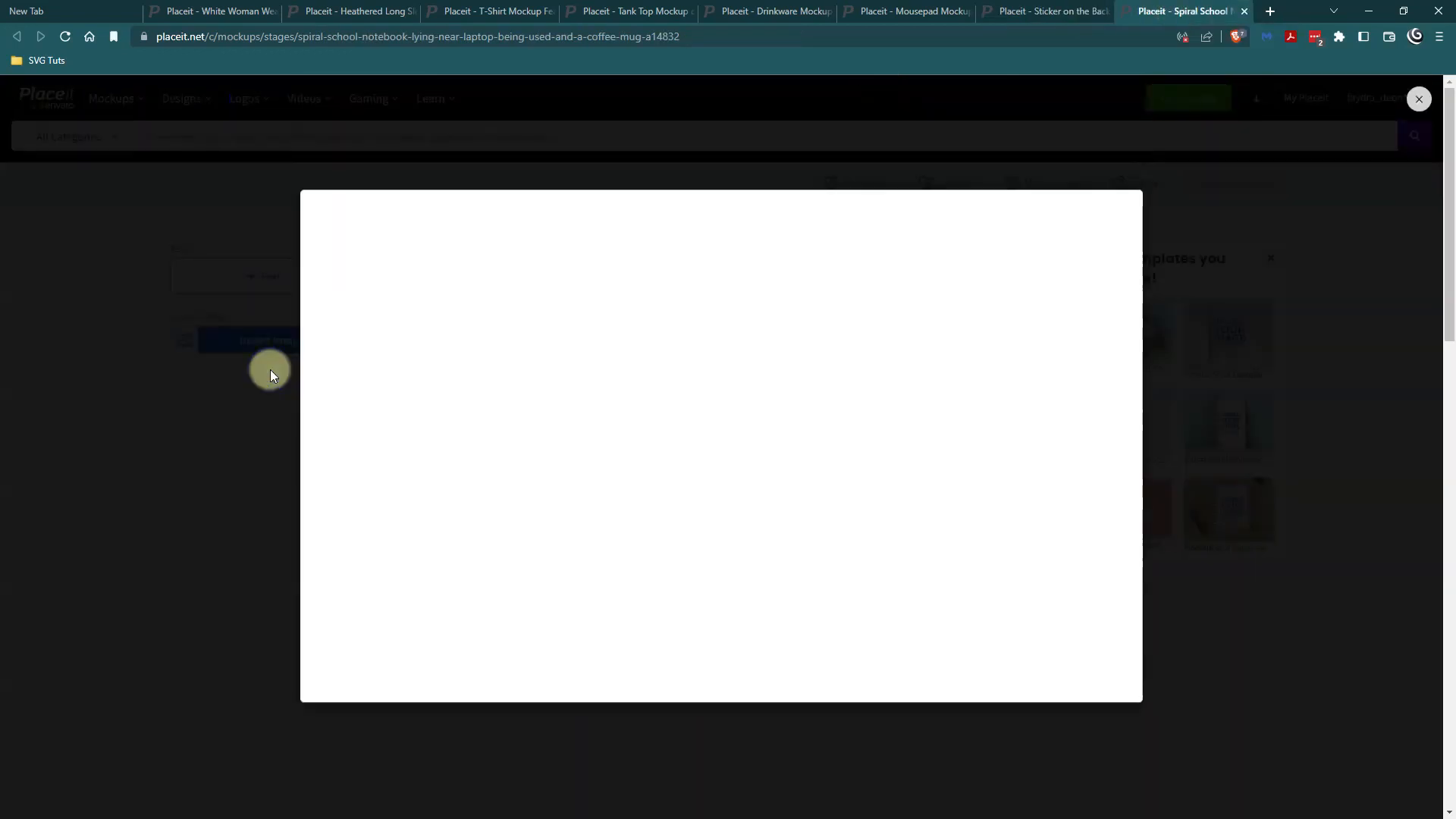
left_click(390, 179)
left_click(707, 766)
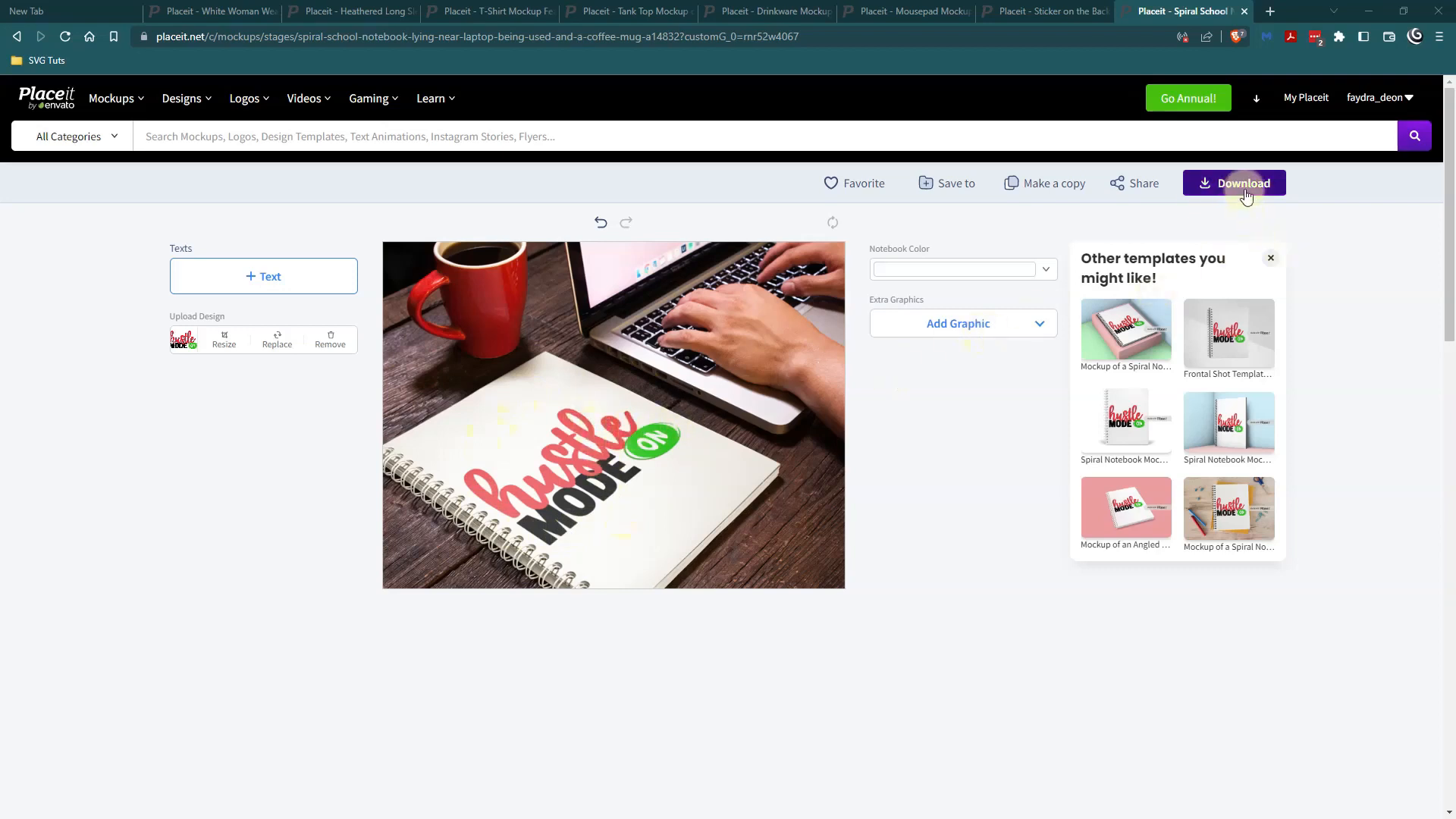
From the MacBook sticker mockup, open the suggested cafe laptop sticker template separately, view it, and return to the mousepad mockup.
left_click(1032, 12)
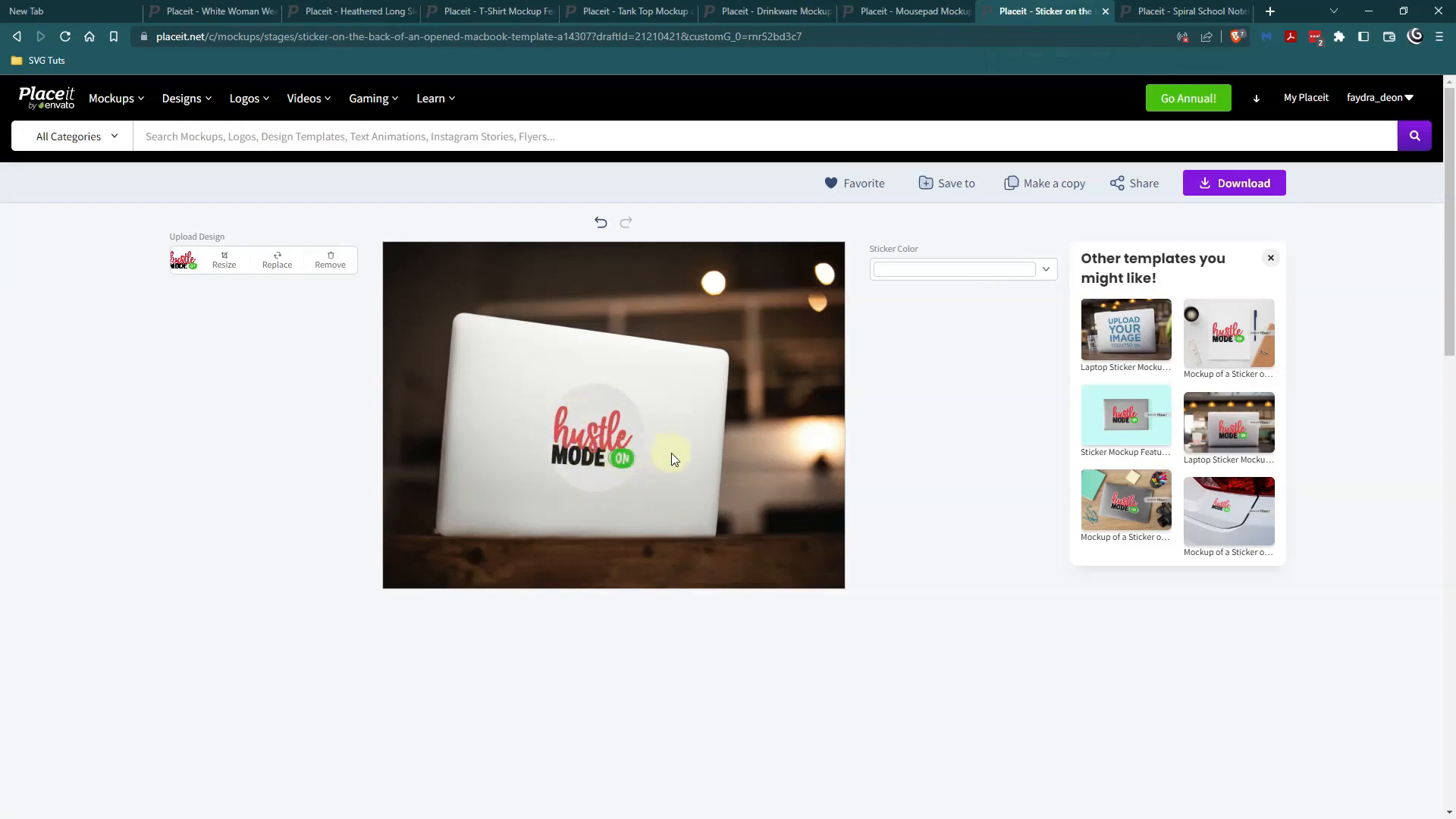
right_click(1216, 432)
left_click(1243, 440)
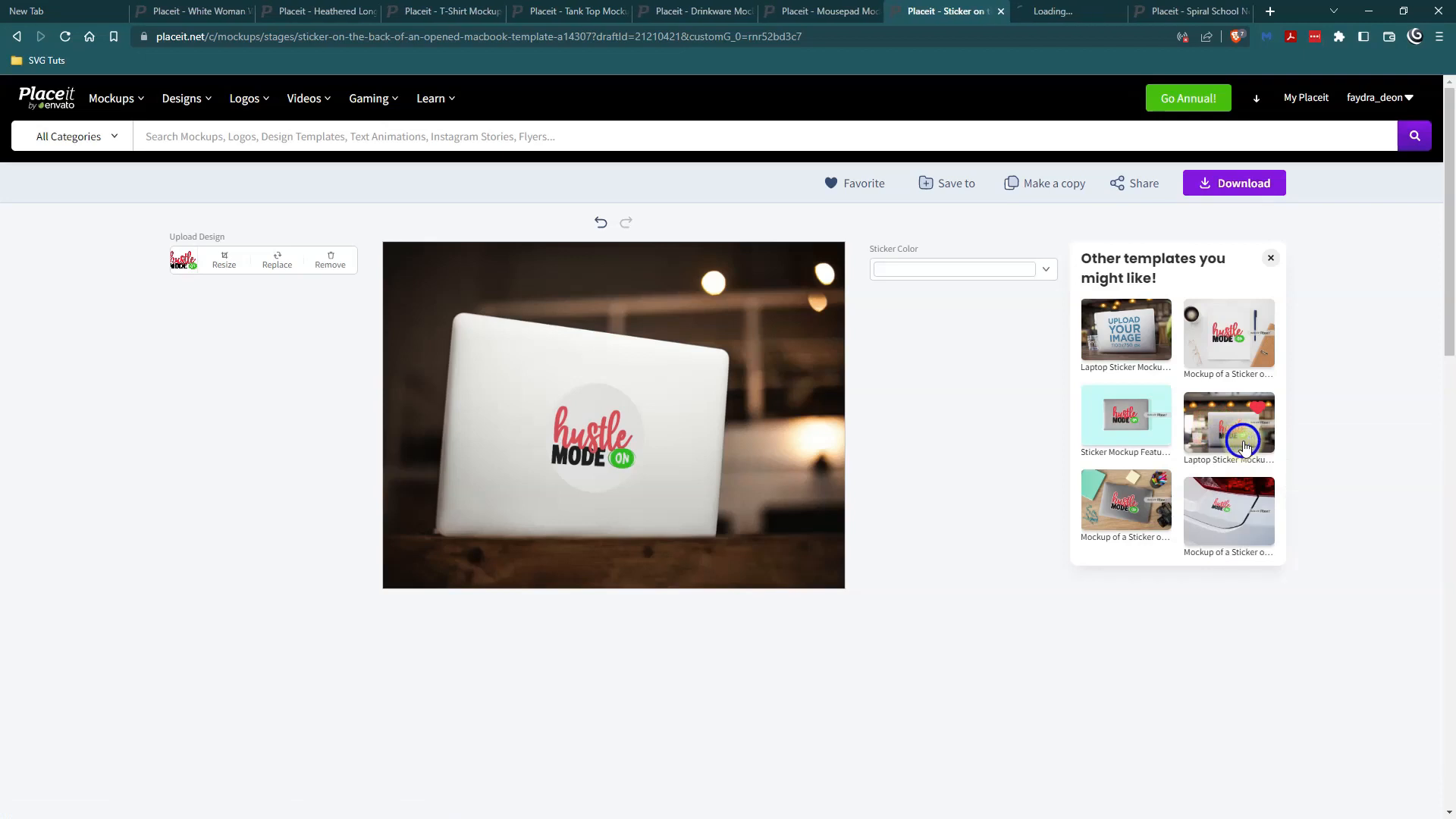
left_click(1050, 14)
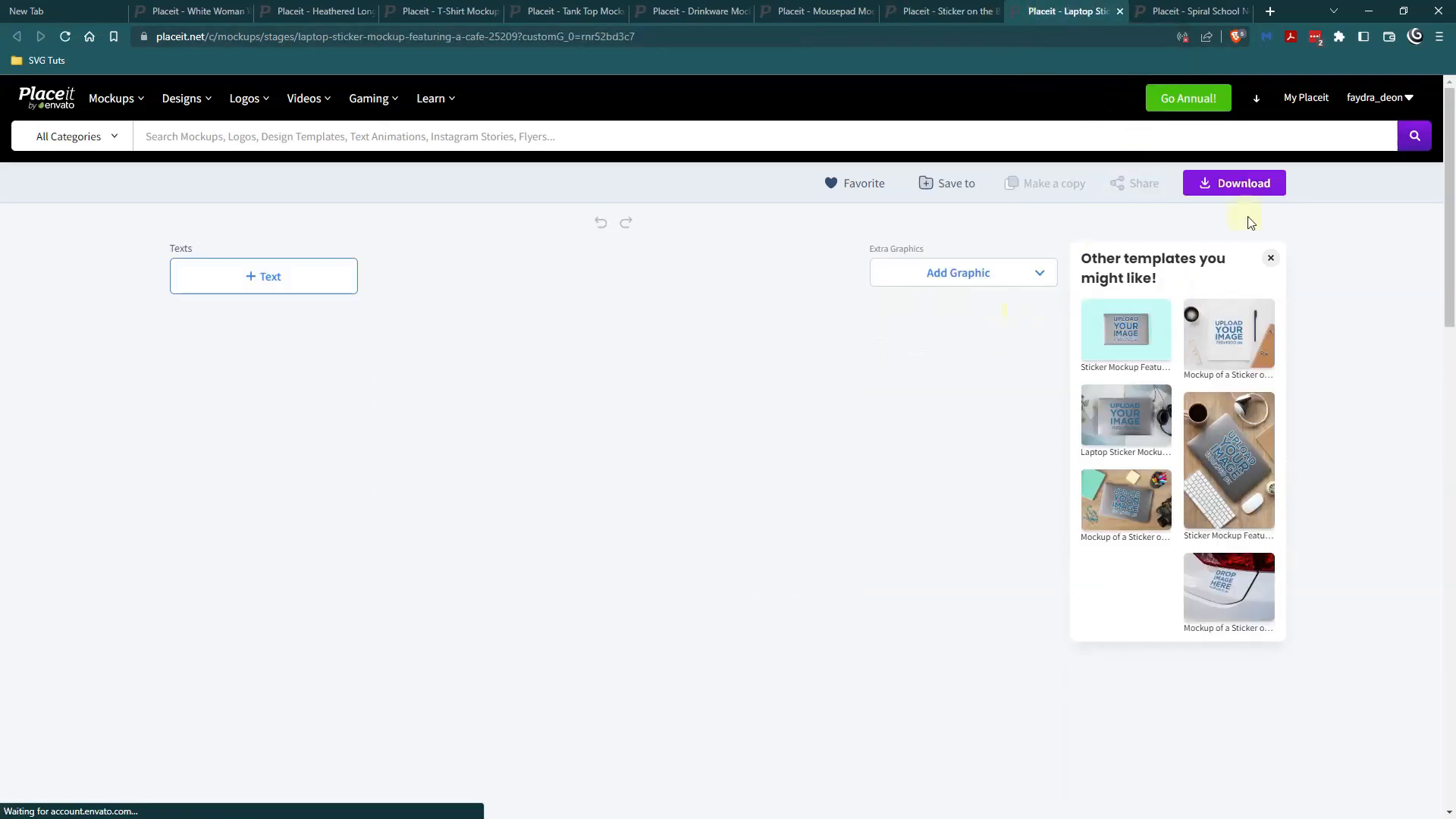
left_click(974, 11)
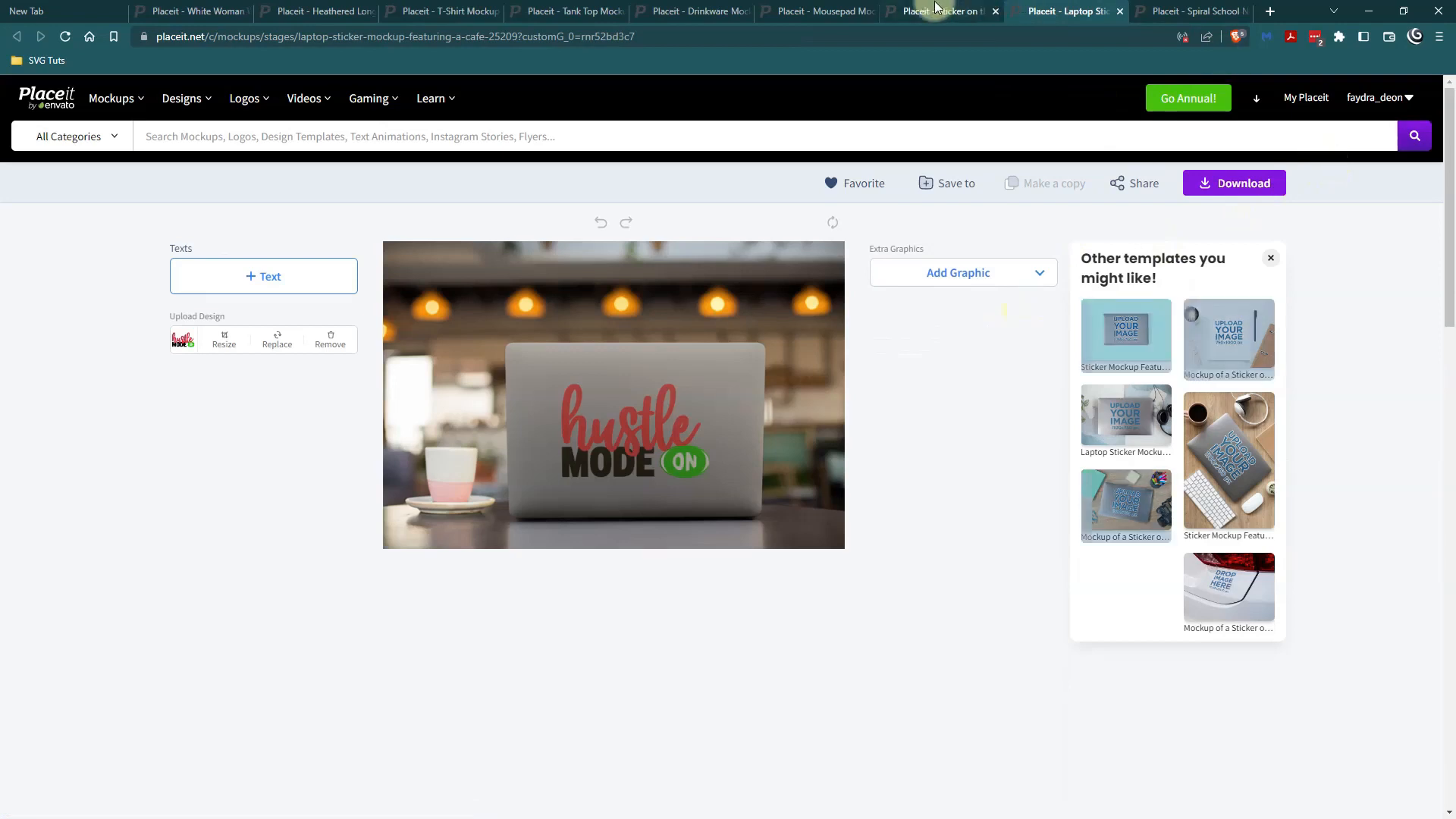
left_click(811, 11)
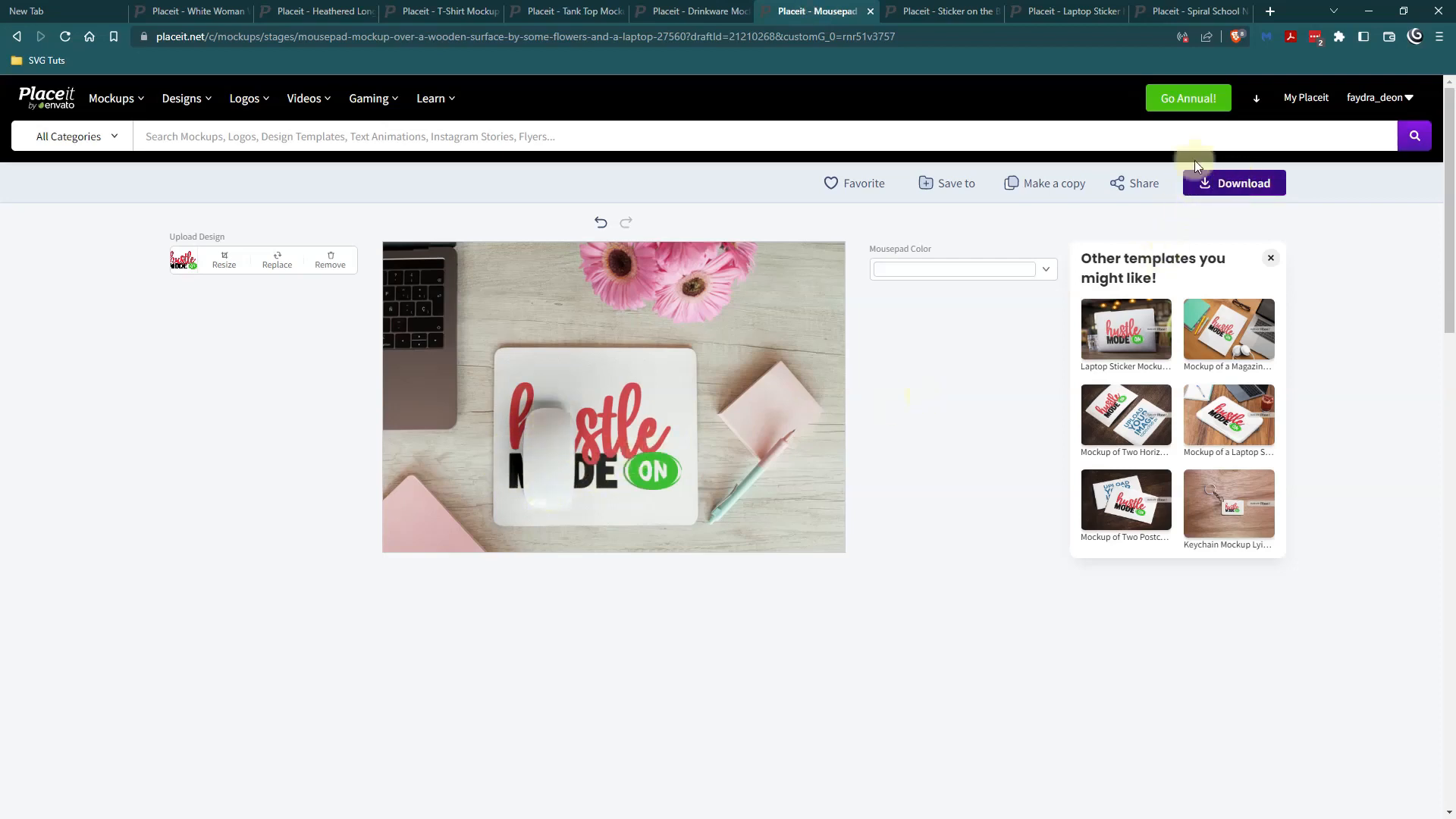
On the coffee mug mockup, move the Hustle Mode On design slightly higher within the crop area and apply the crop.
left_click(694, 11)
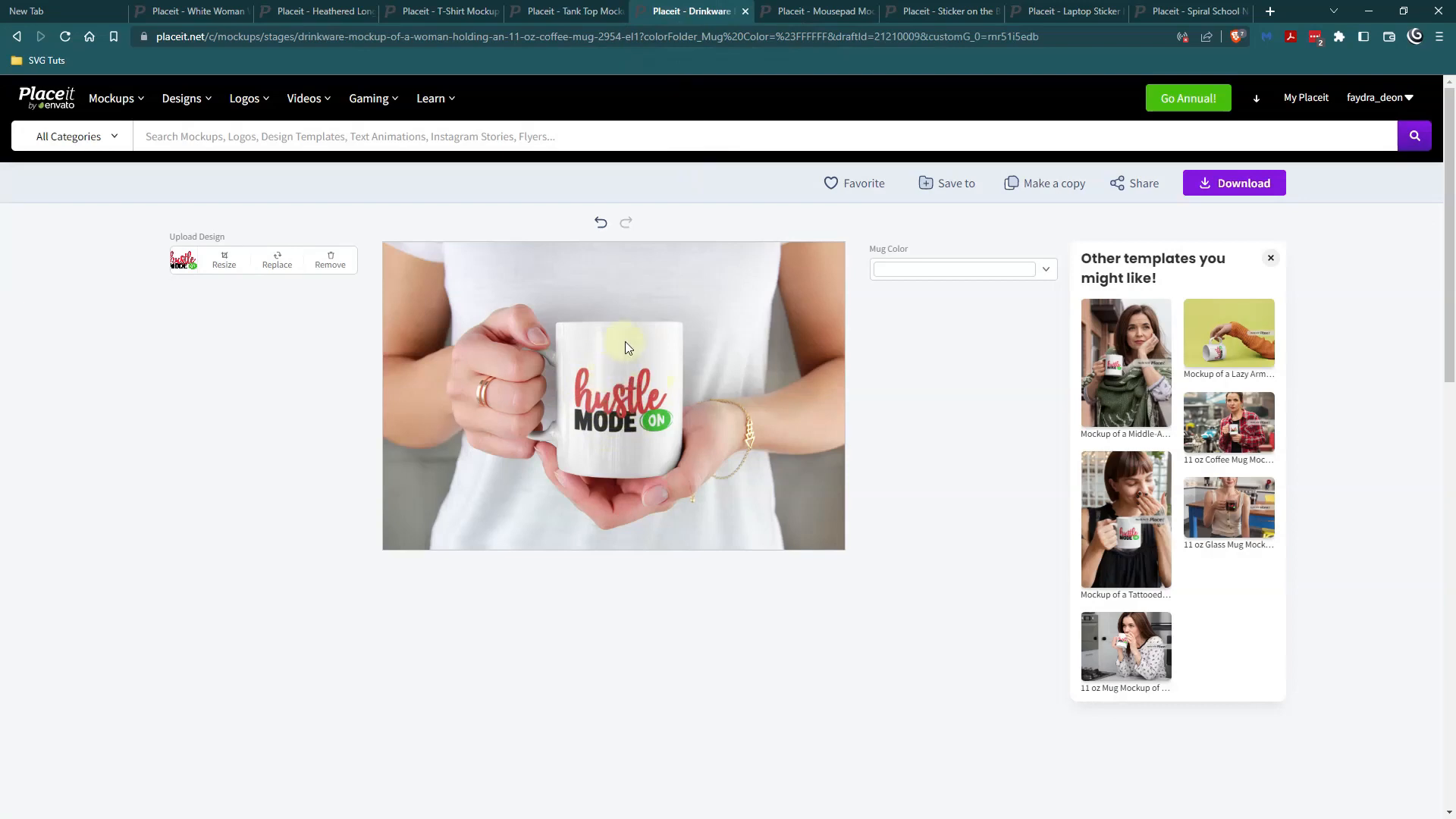
left_click(225, 267)
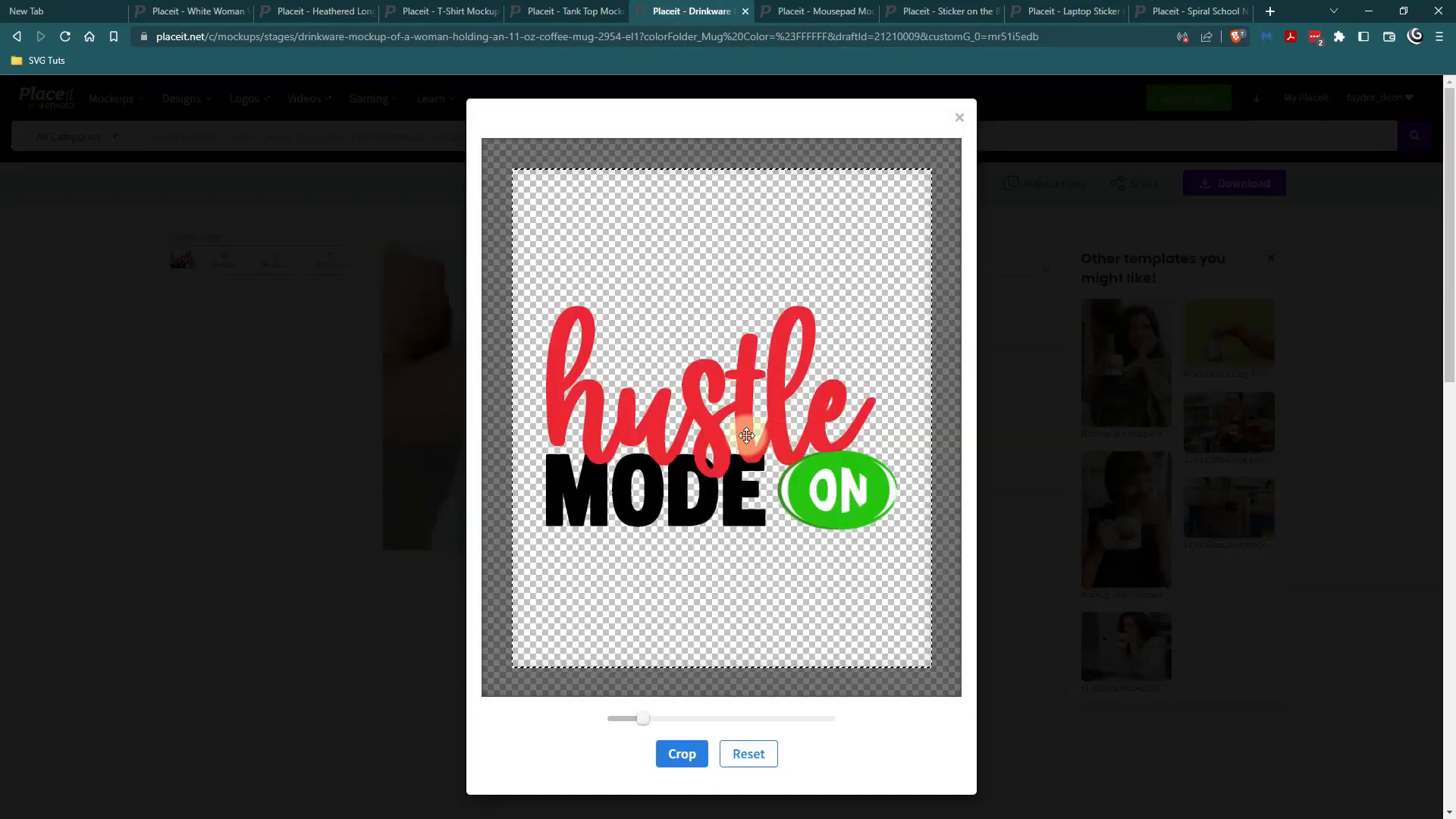
left_click_drag(720, 434, 721, 385)
left_click(681, 754)
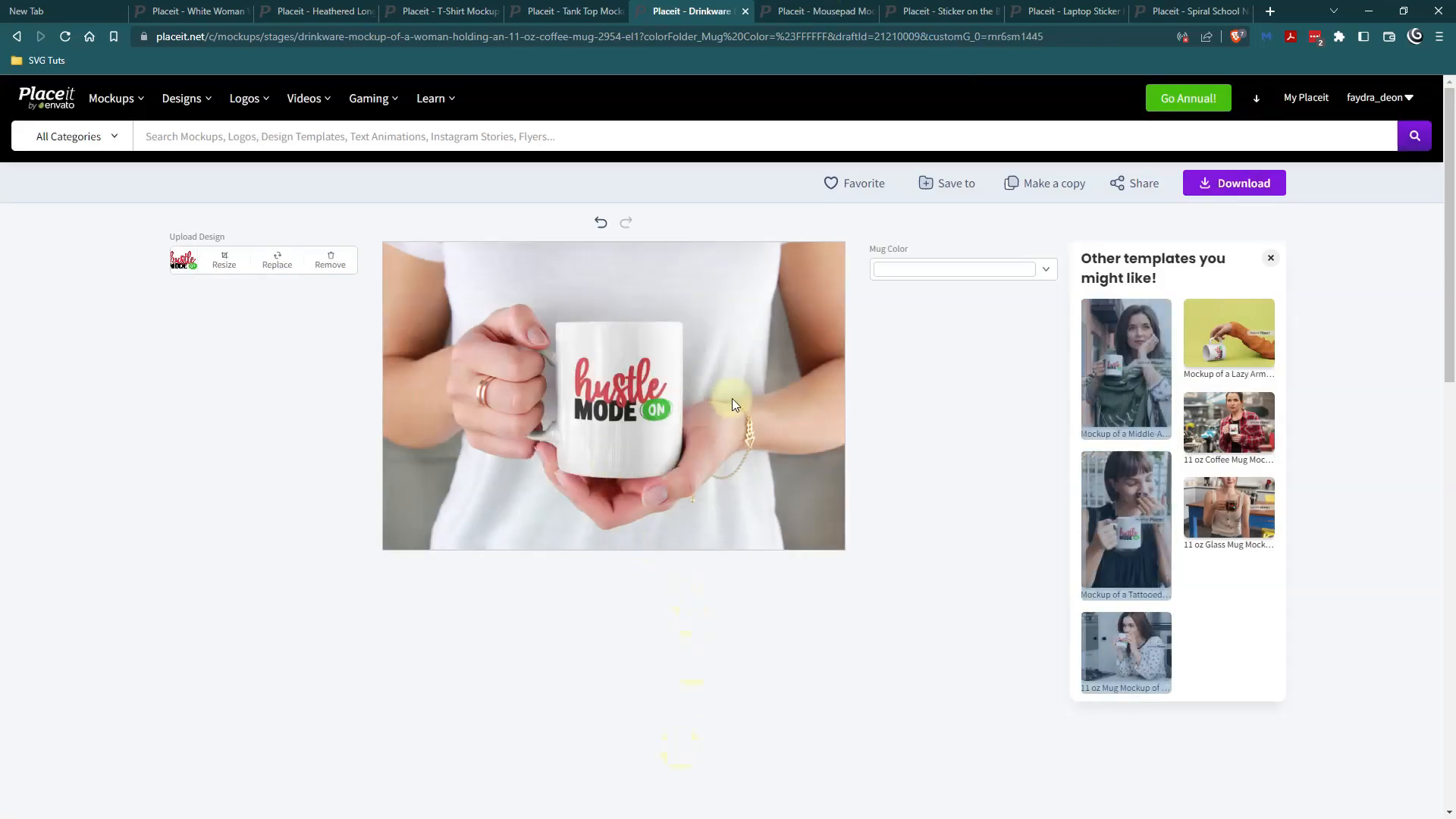
left_click(1258, 183)
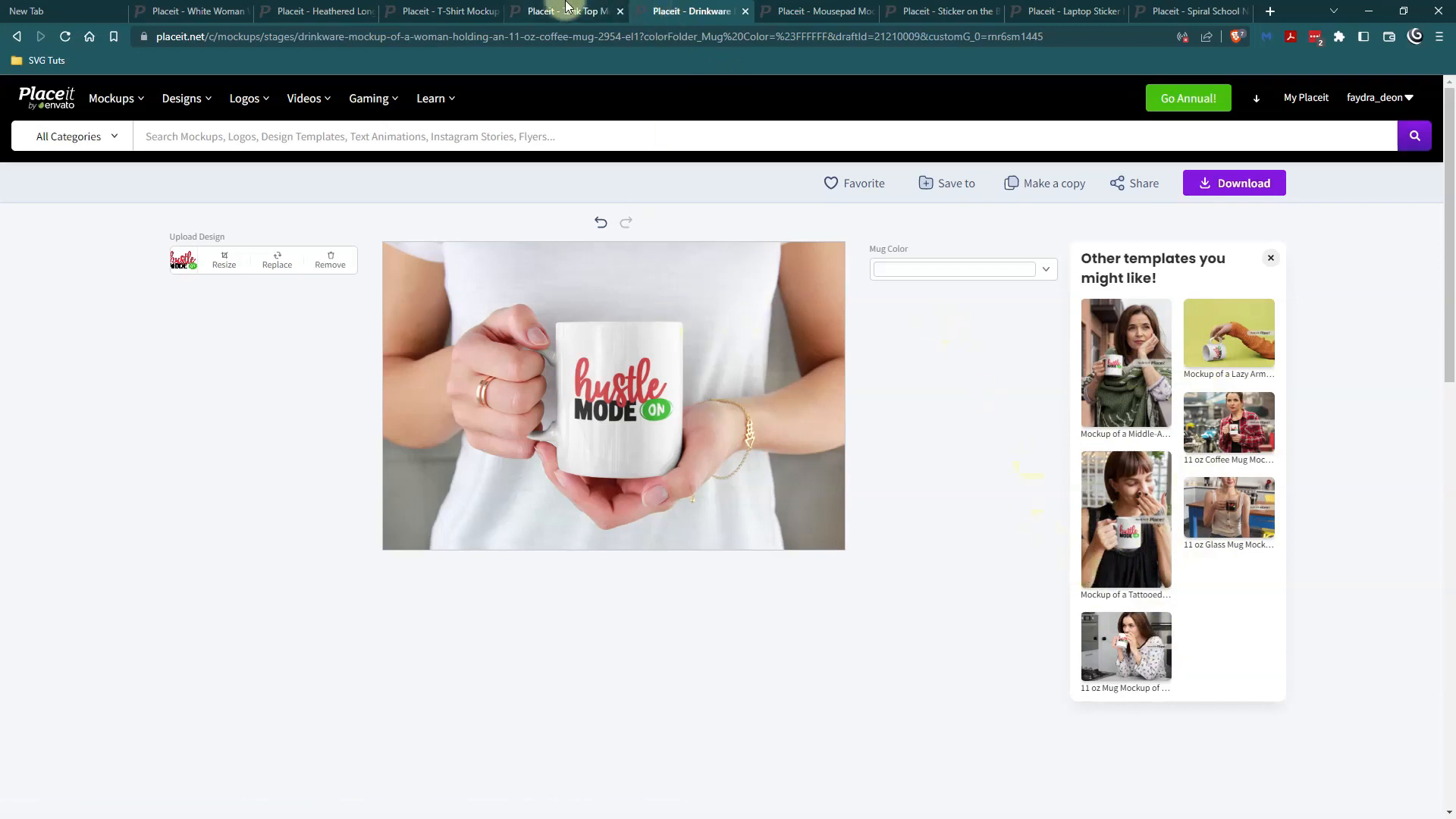
On the tank top mockup, move the Hustle Mode On design higher on the chest and apply the crop.
left_click(556, 10)
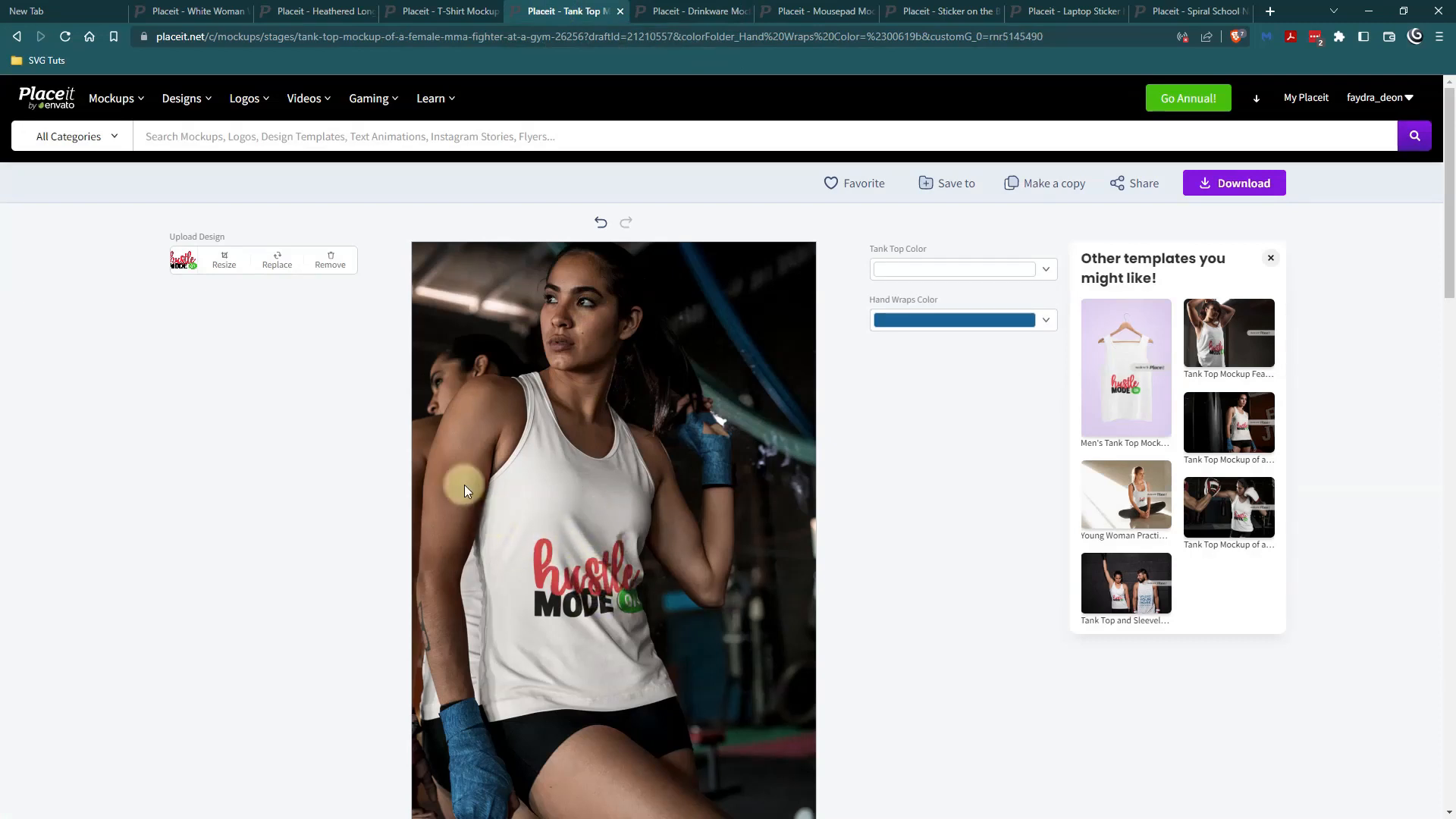
left_click(226, 264)
left_click_drag(741, 432, 740, 312)
left_click(682, 753)
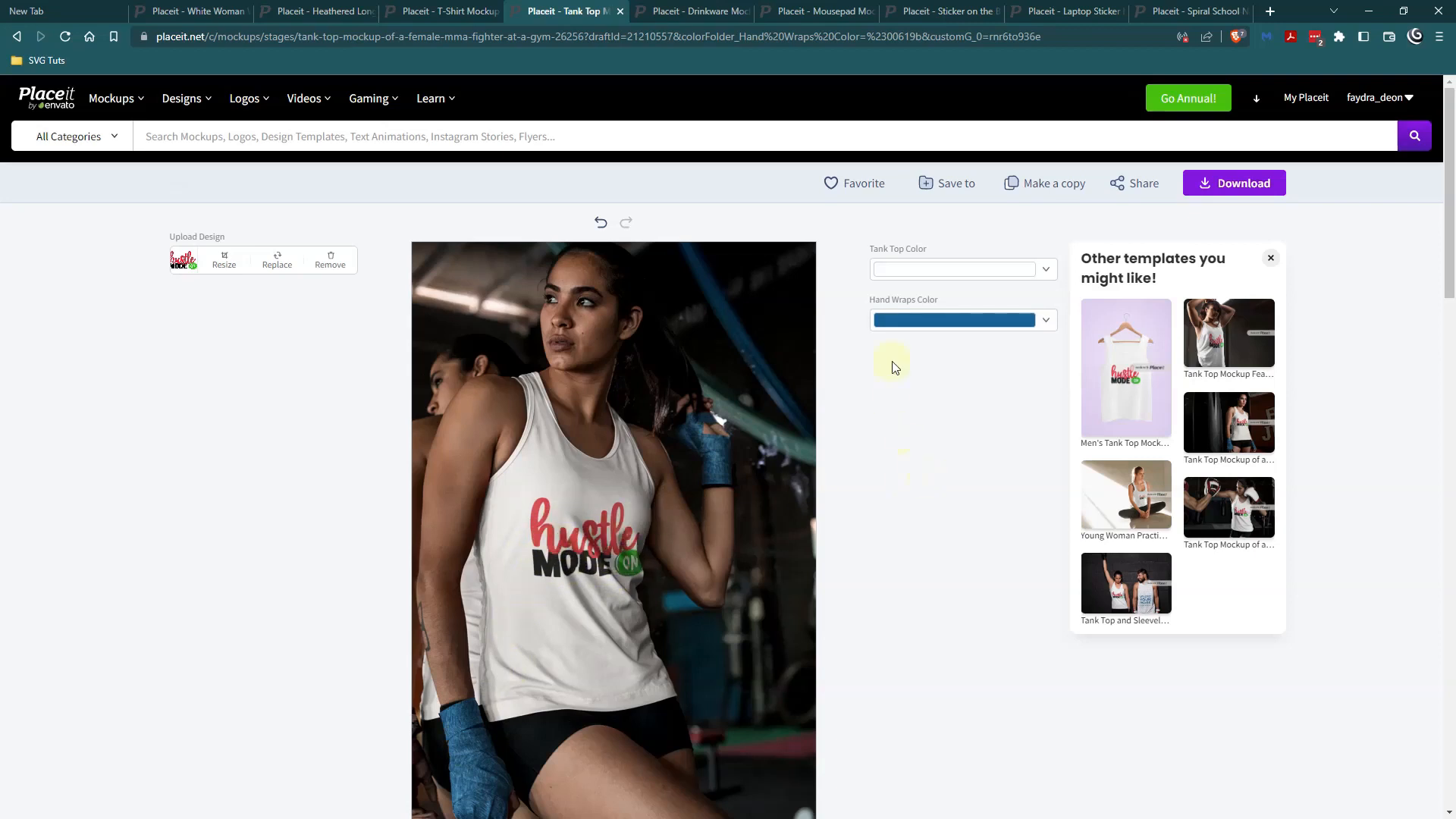
Set the hand wraps color to the recently used red #FF0013 and close the color picker.
left_click(1042, 320)
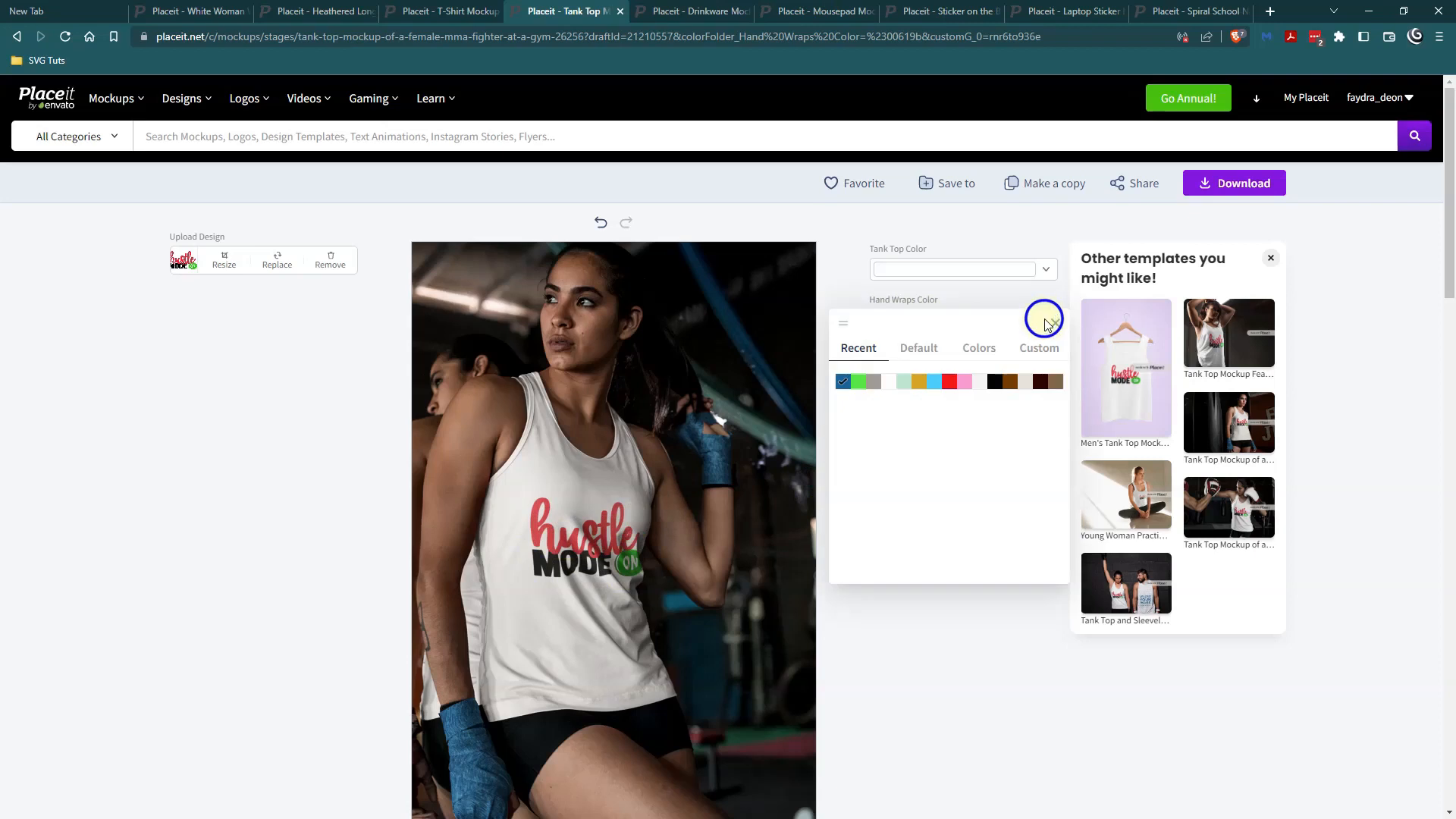
left_click(951, 383)
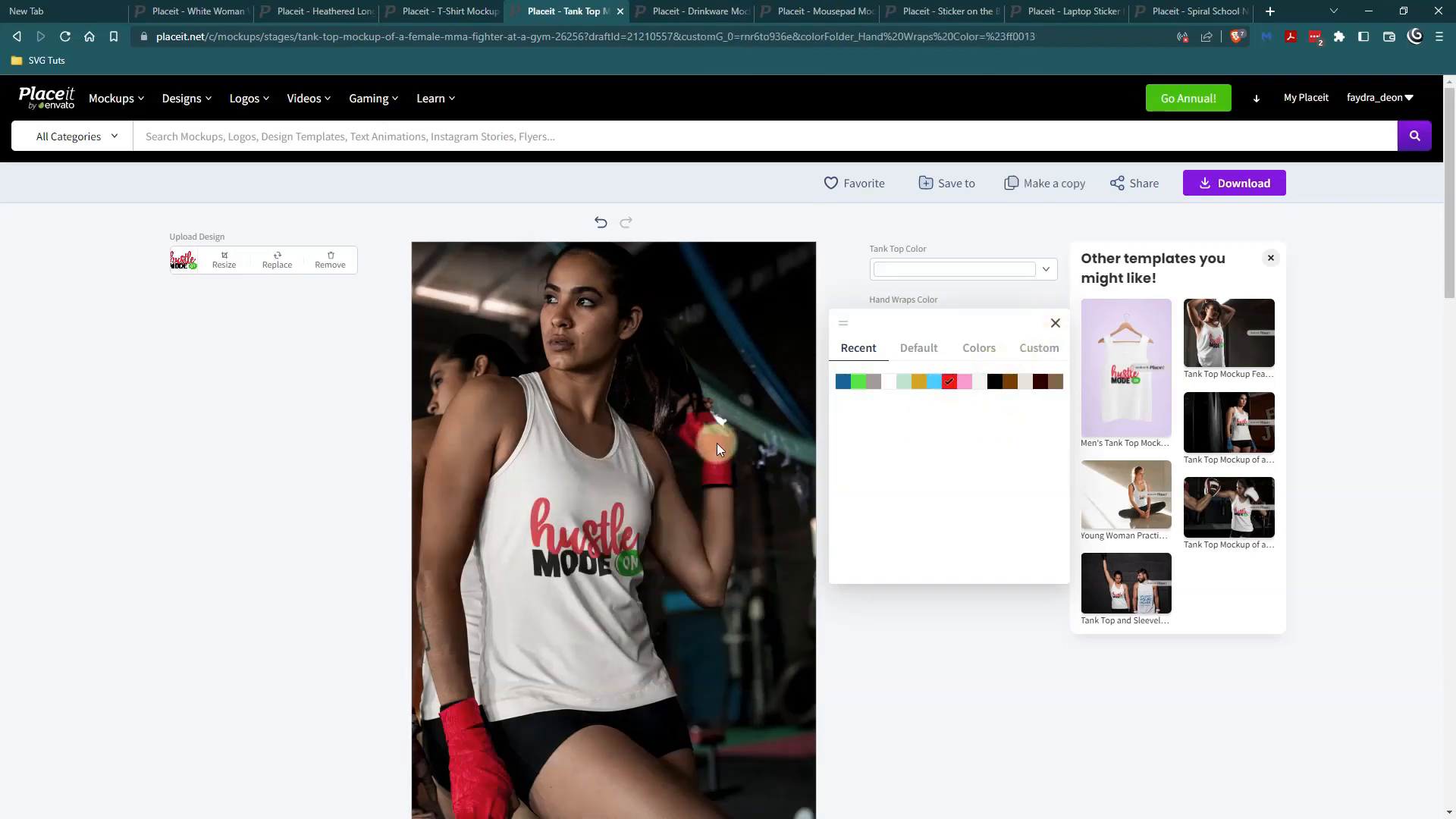
left_click(409, 737)
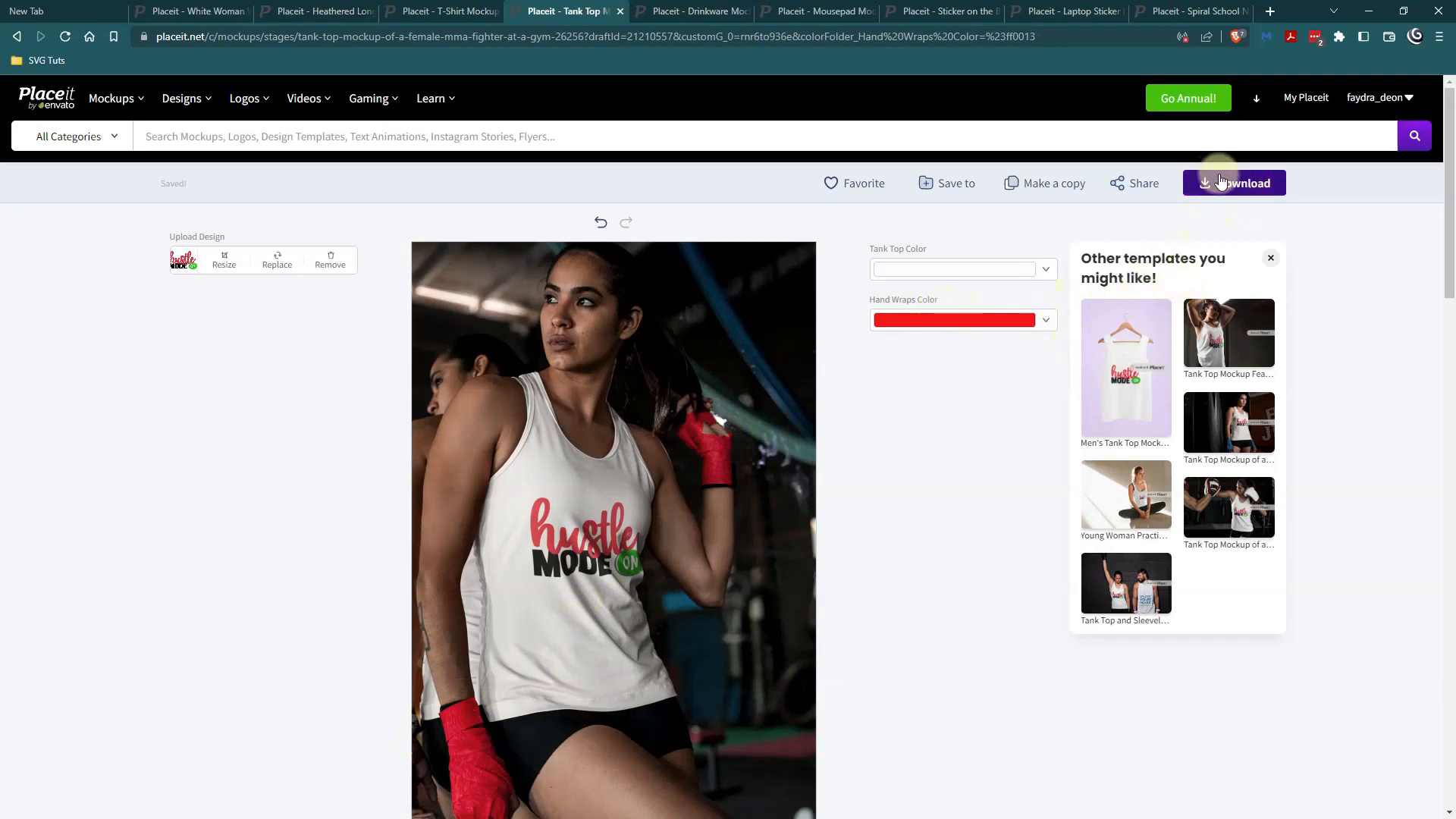
On the teenager's T-shirt mockup, move the Hustle Mode On design higher above the laptop and apply the crop.
left_click(437, 12)
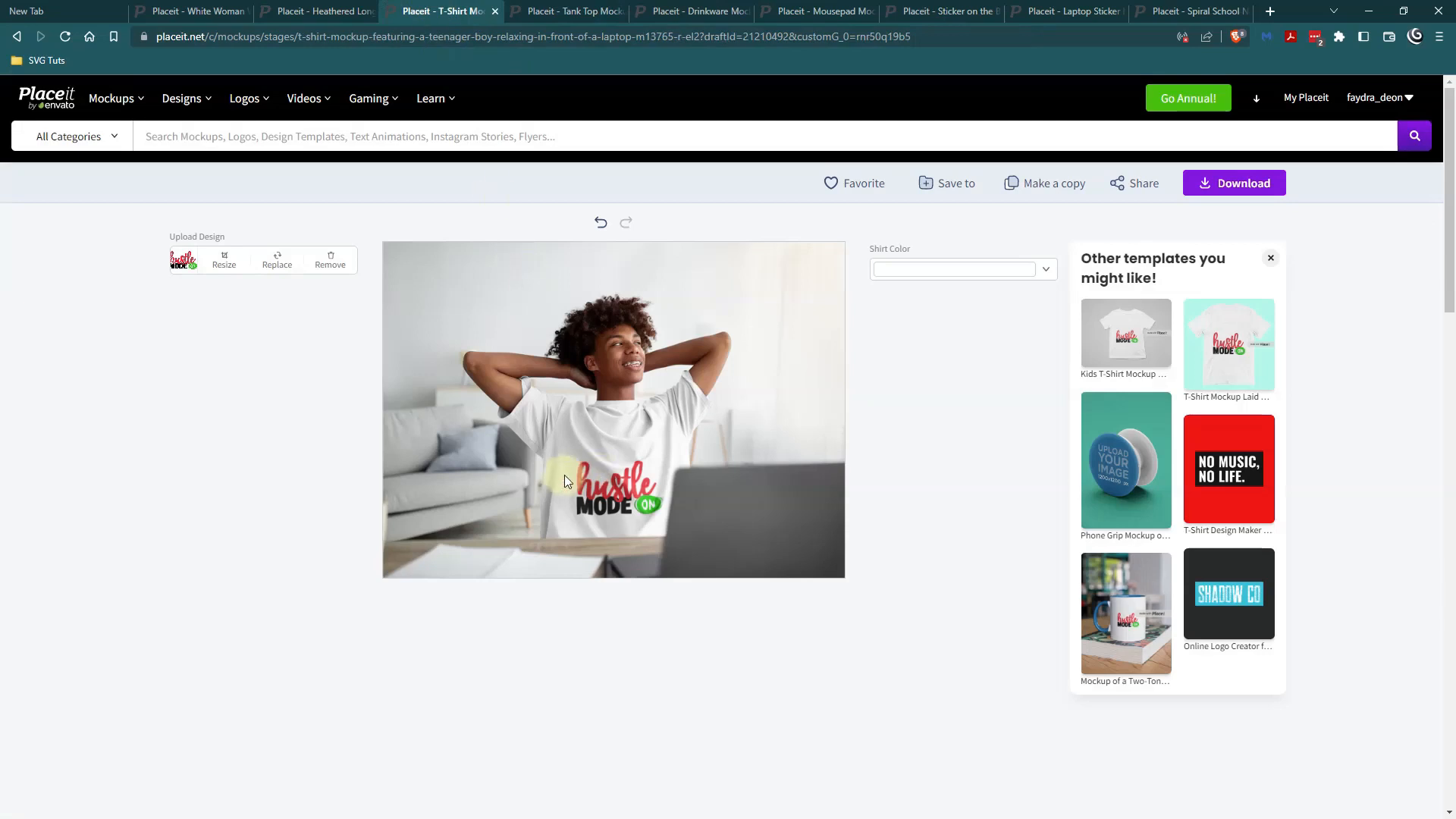
left_click(225, 264)
left_click_drag(692, 466, 703, 383)
left_click(671, 754)
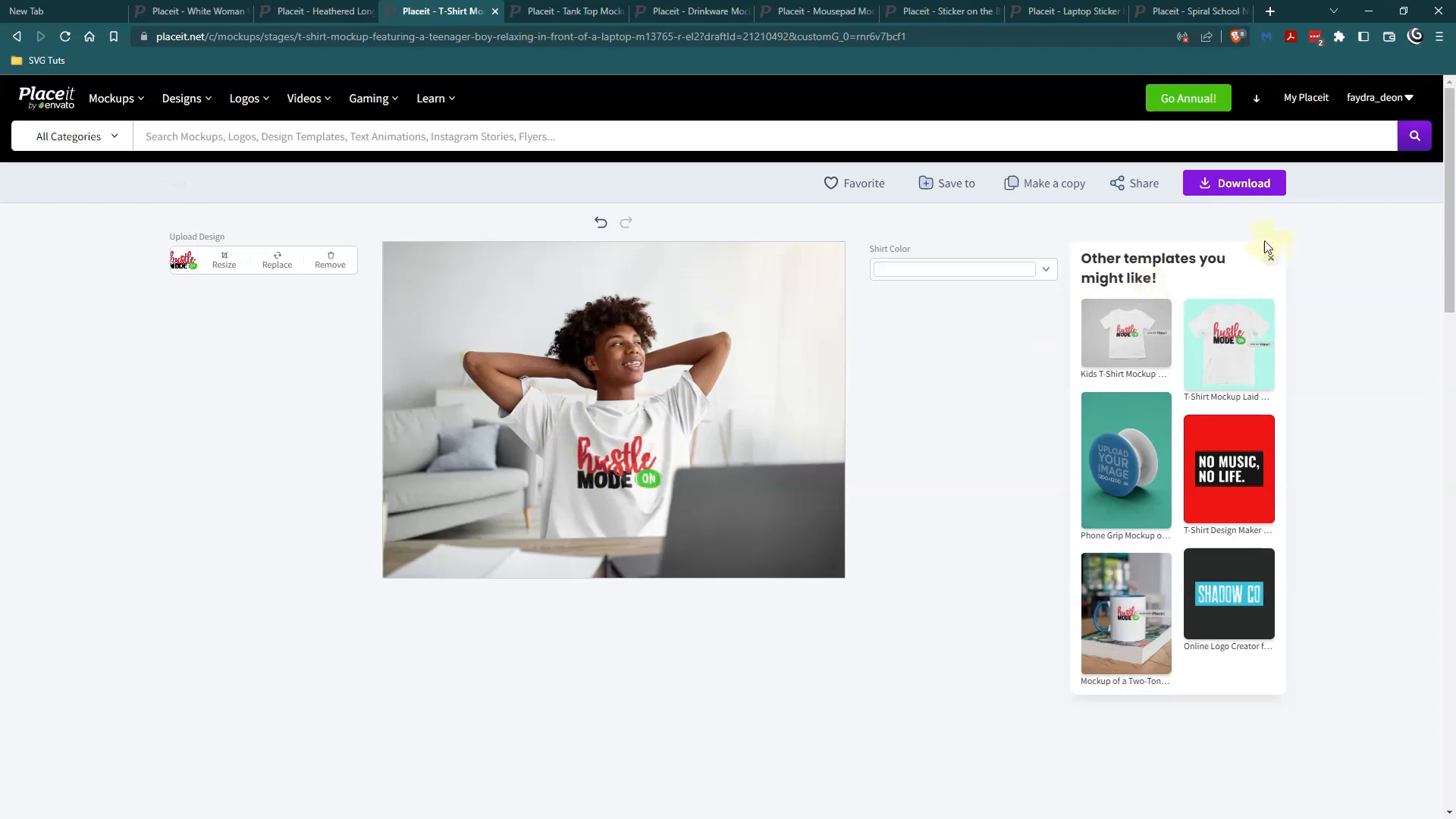
On the heathered long-sleeve tee mockup, move the Hustle Mode On design higher, enlarge it to the crop width, and apply the crop.
left_click(325, 12)
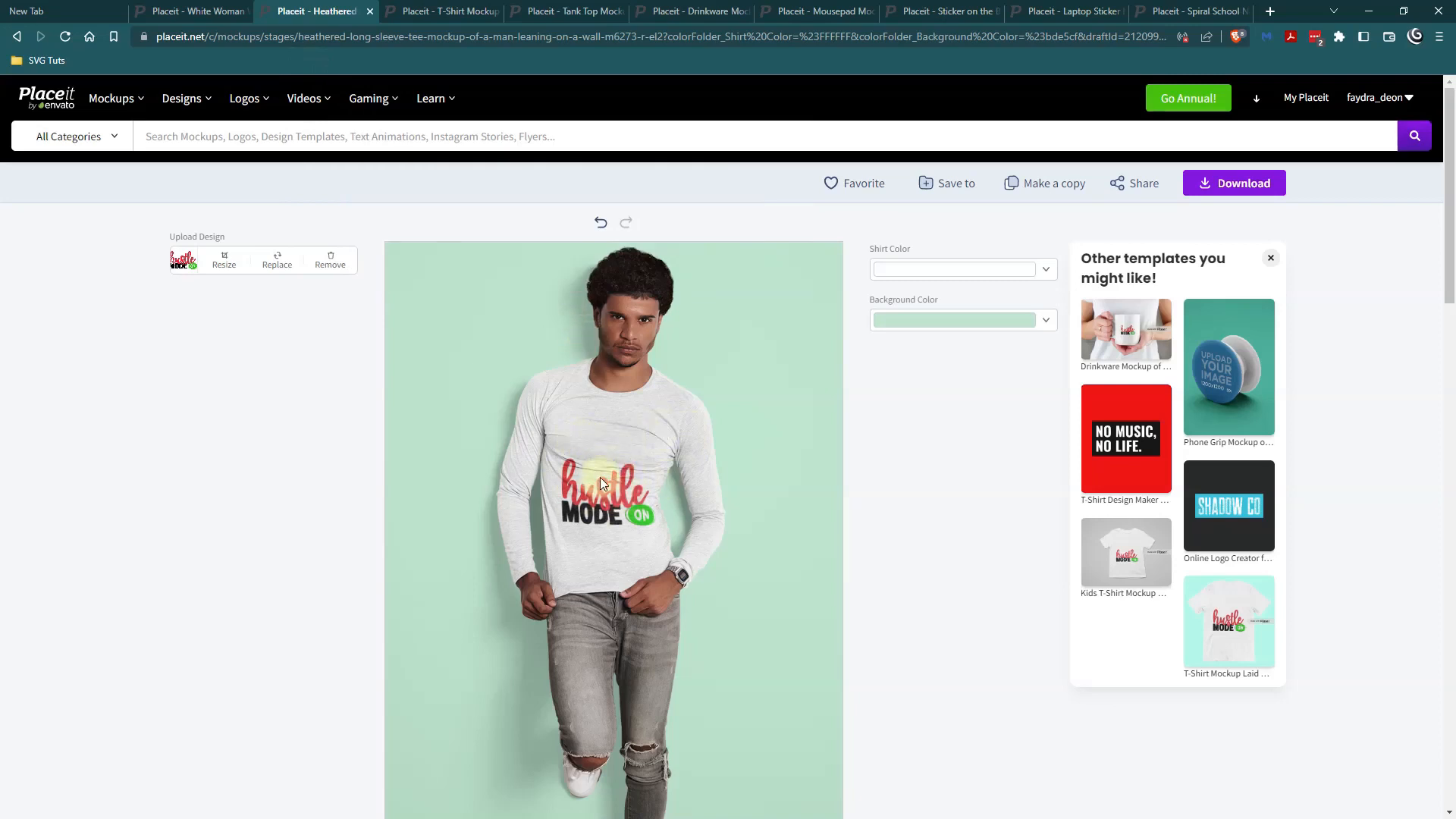
left_click(226, 271)
left_click_drag(723, 451, 741, 339)
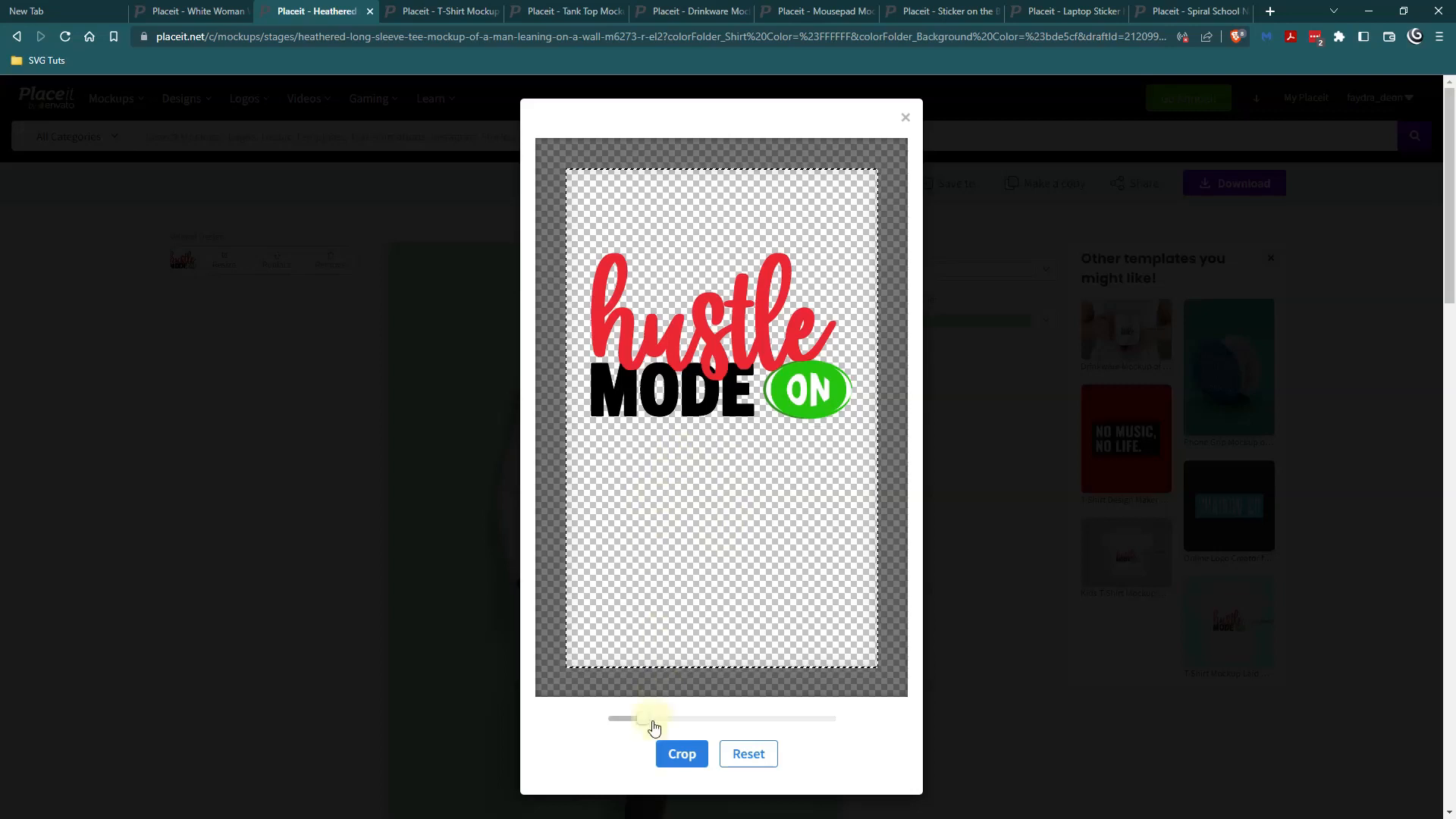
left_click_drag(646, 718, 651, 714)
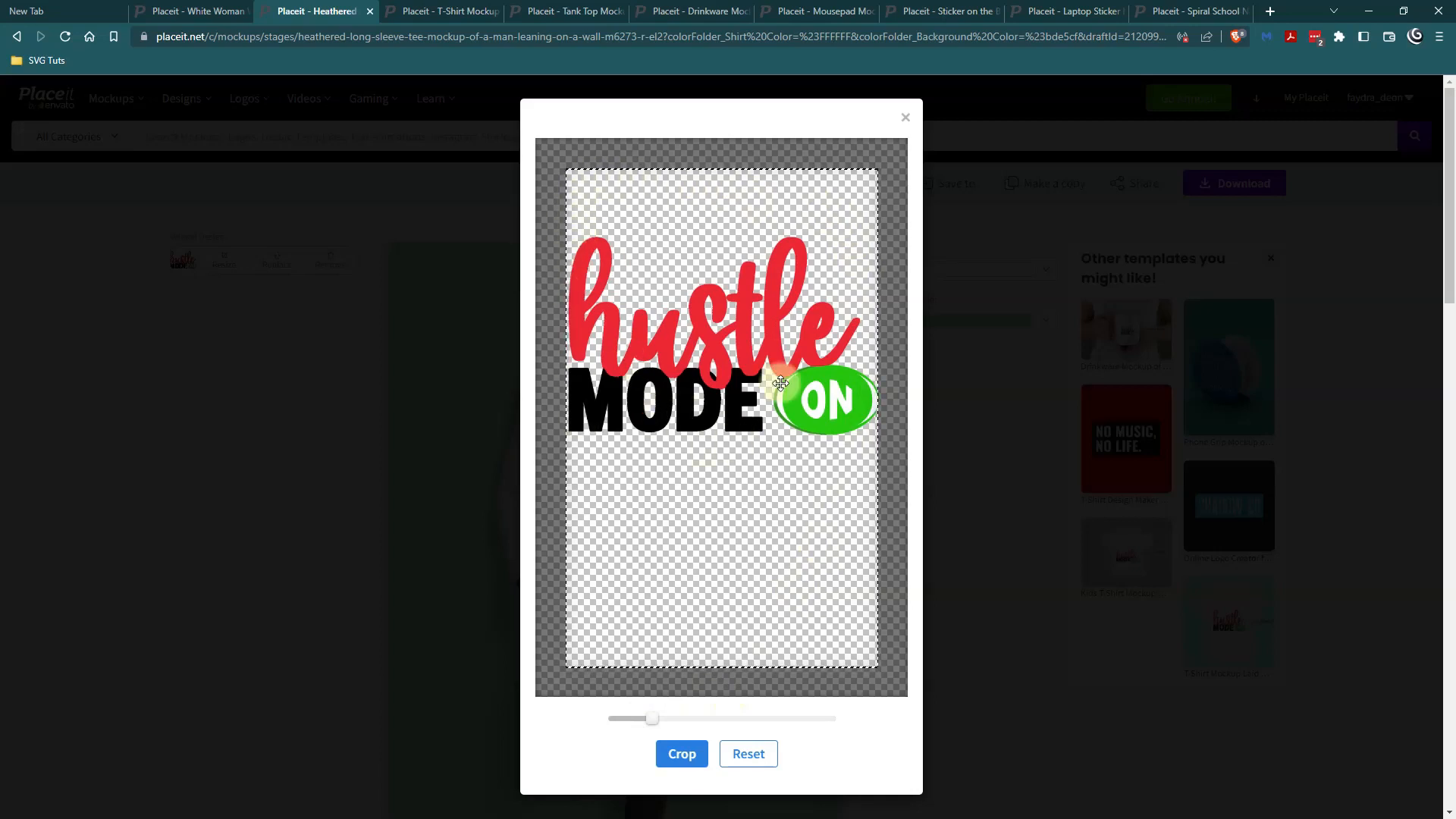
left_click(678, 762)
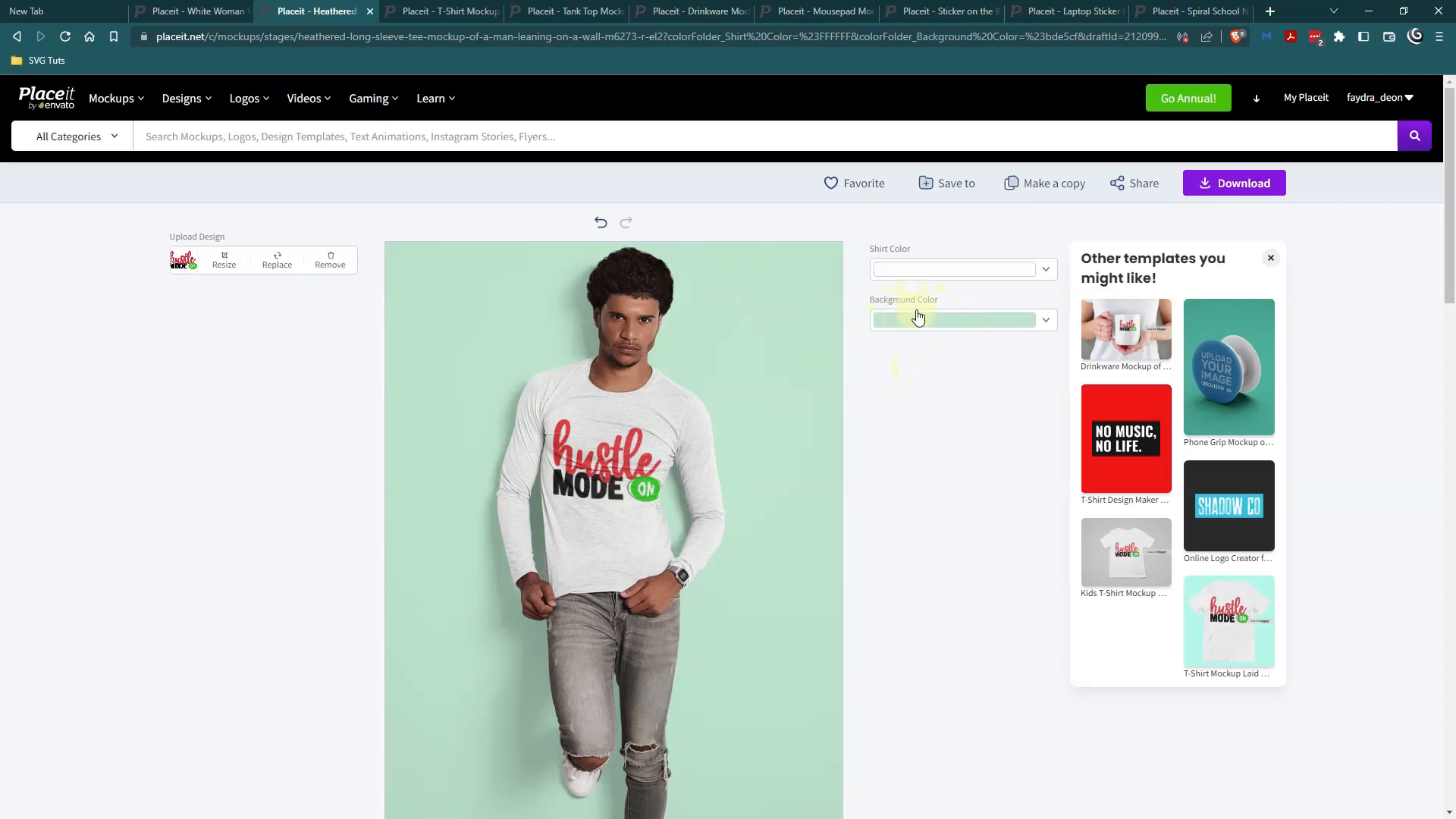
Set the long-sleeve tee mockup's background color to the recently used gray #a29b95 and close the color picker.
left_click(1047, 328)
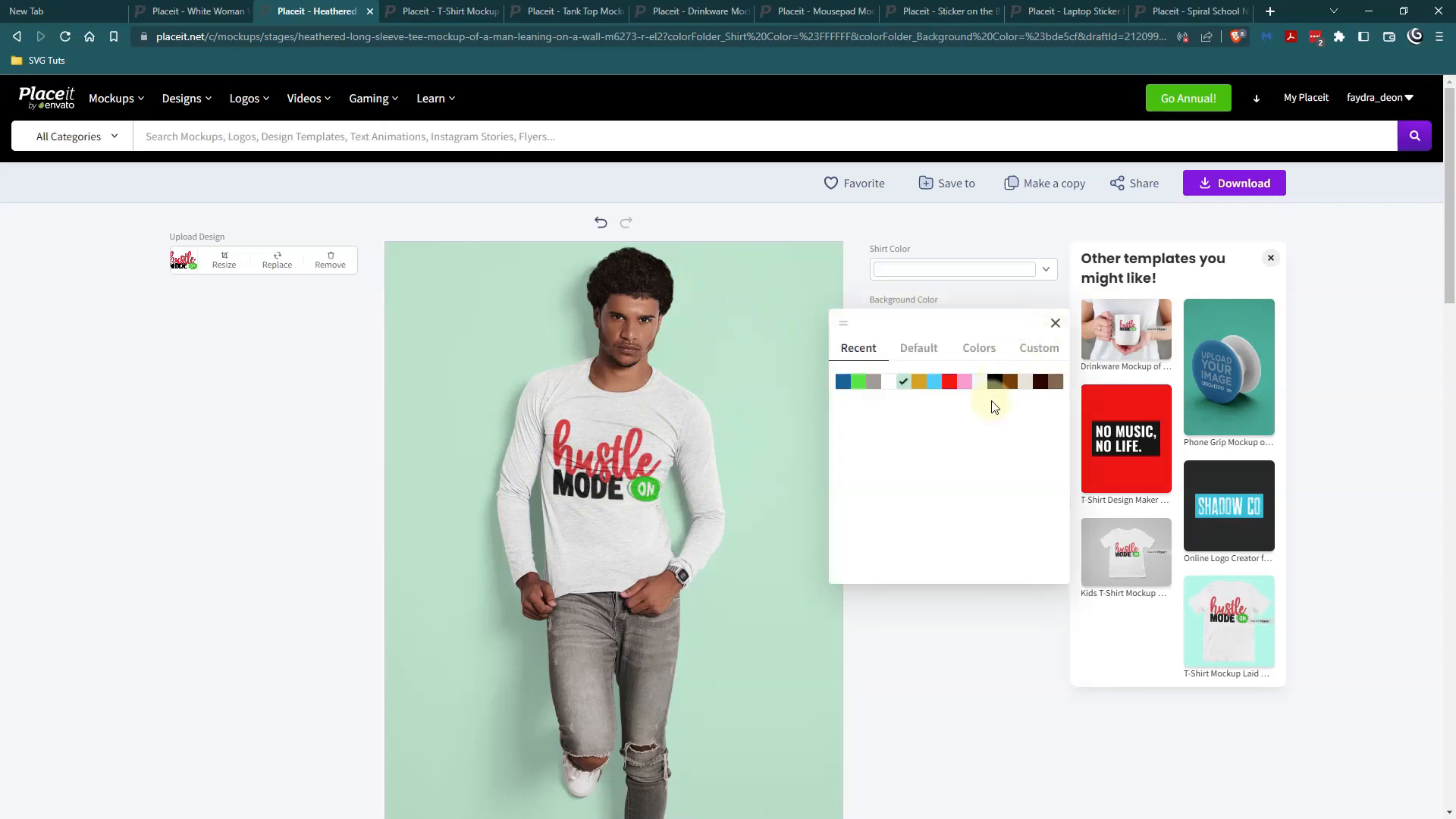
left_click(873, 381)
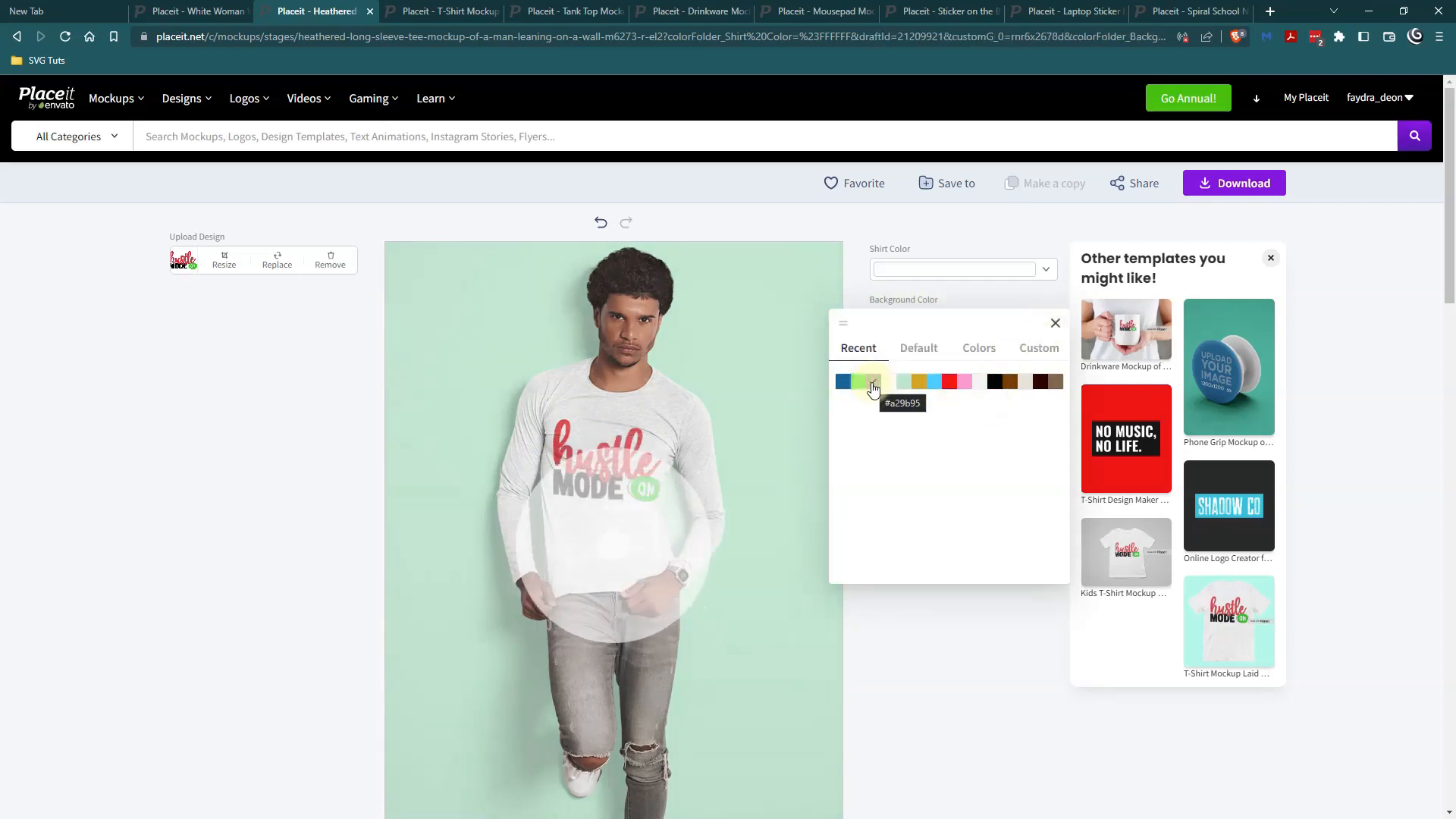
left_click(1055, 323)
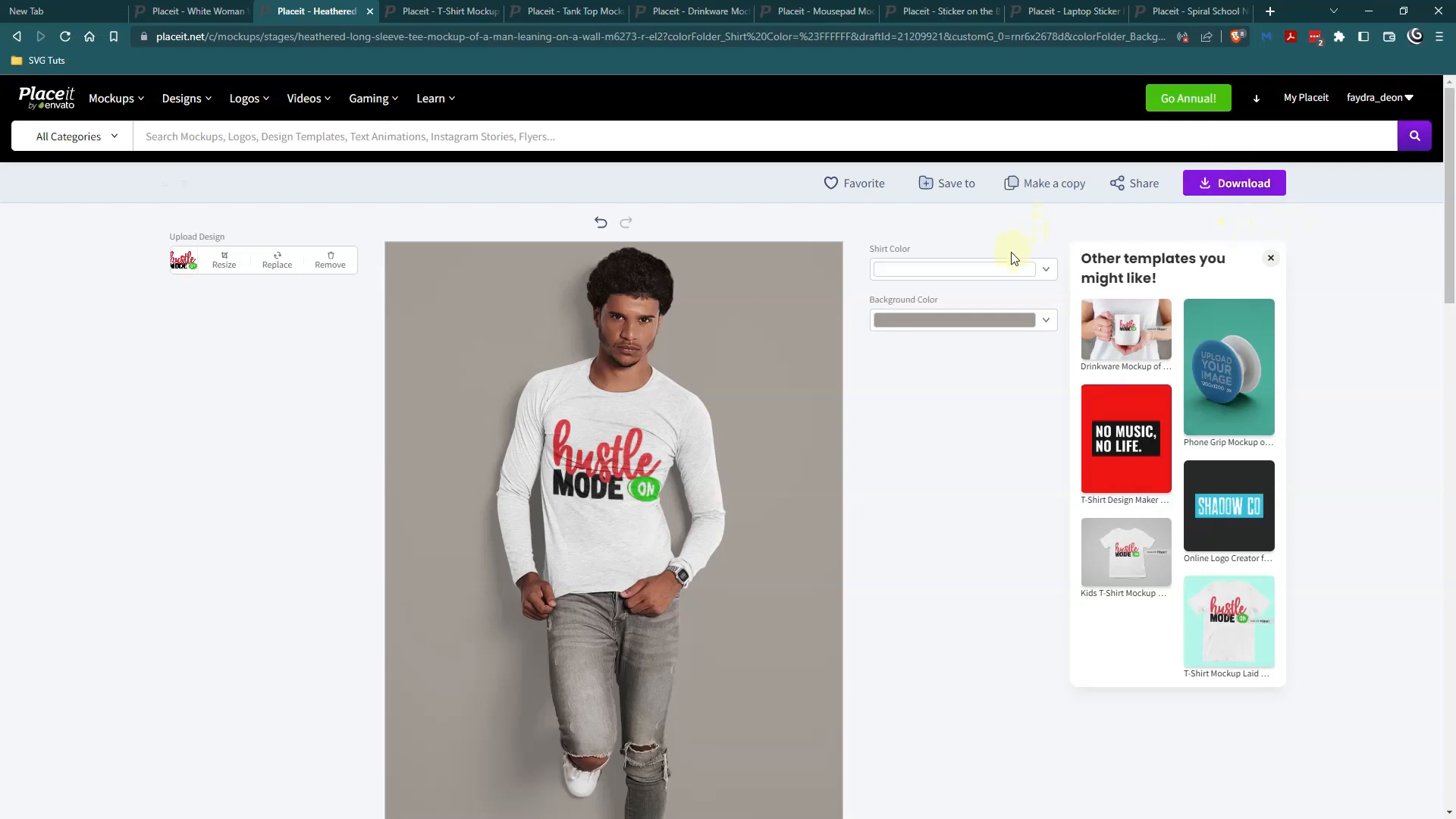
Review the remaining open mockups one after another, from the teenager's T-shirt through to the spiral school notebook.
left_click(439, 10)
left_click(568, 10)
left_click(693, 10)
left_click(818, 10)
left_click(944, 10)
left_click(1069, 10)
left_click(1174, 10)
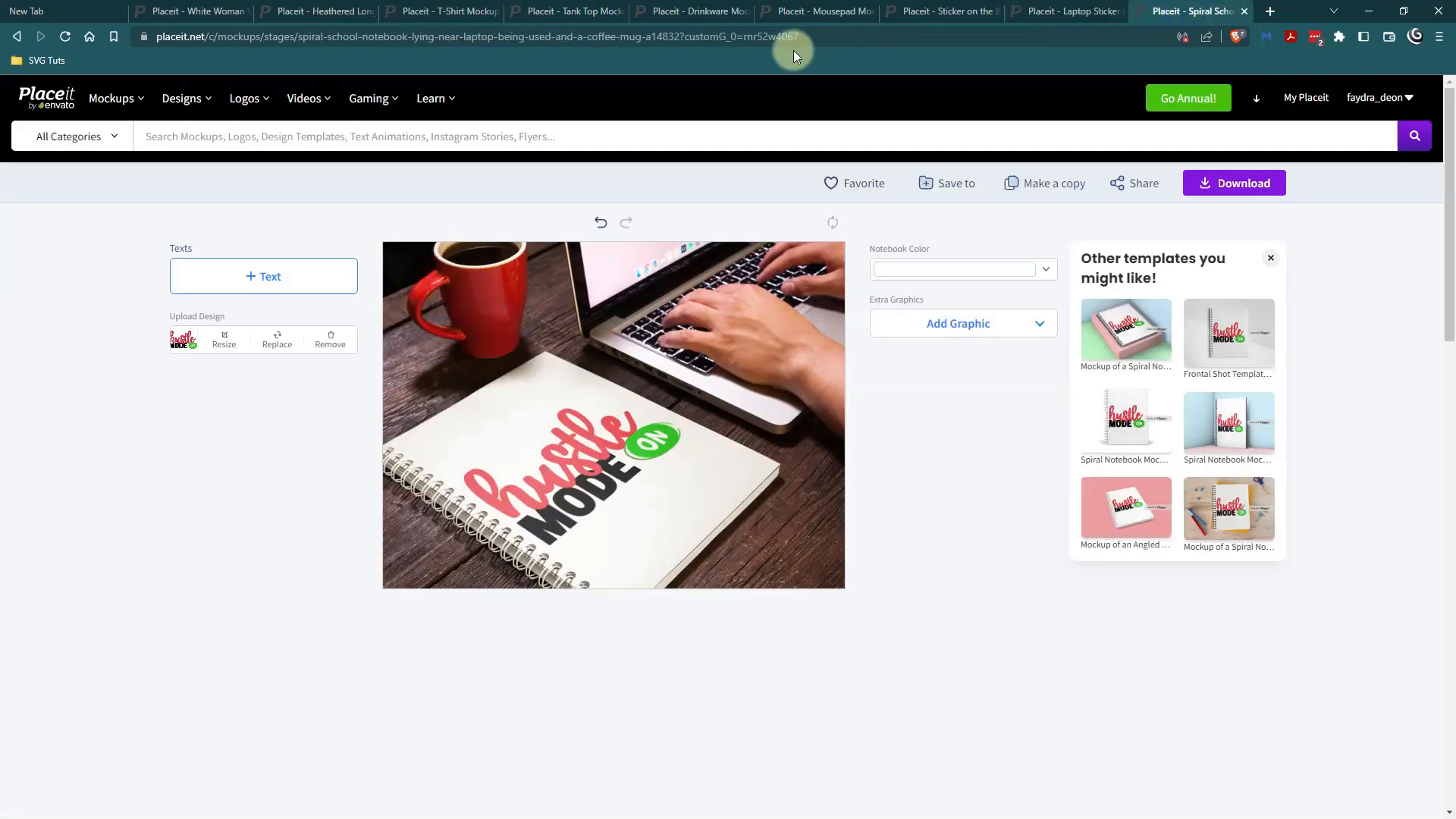
Switch to File Explorer and examine the saved mockup images in the Placeit folder.
key("alt+Tab")
double_click(624, 52)
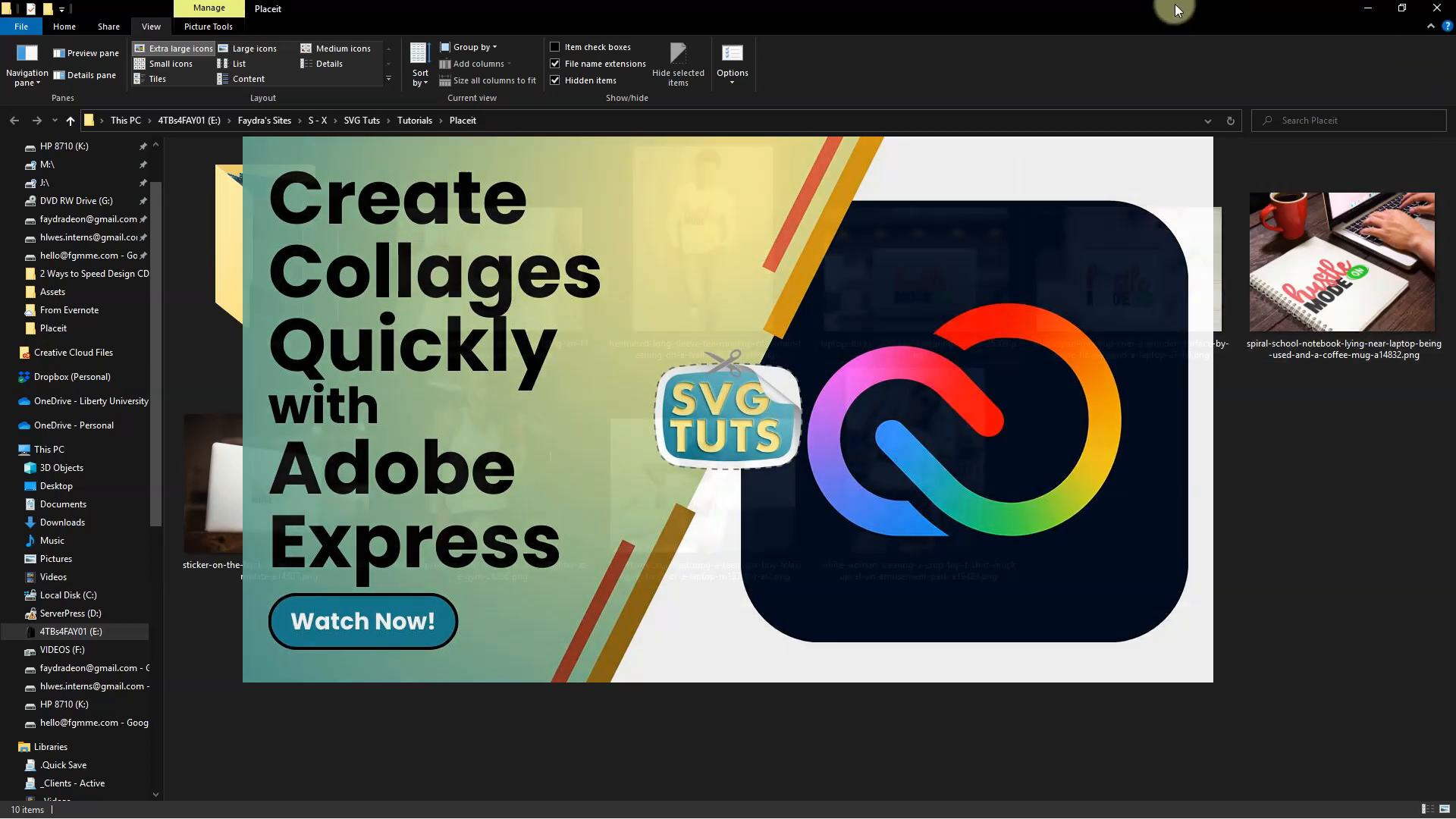
left_click_drag(1177, 5, 1025, 53)
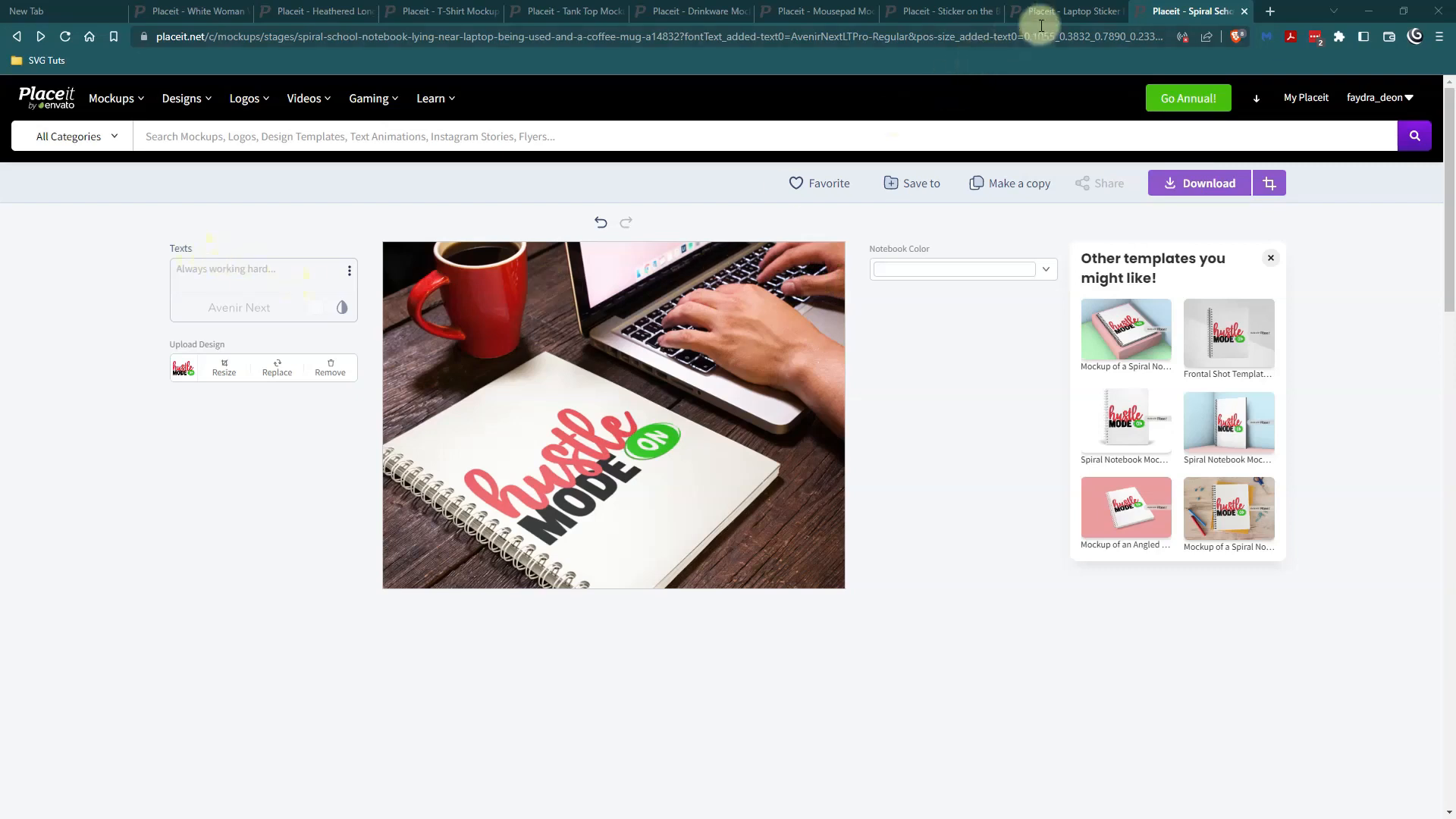
On the cafe laptop sticker mockup, add a text element and move it to the top-left corner of the image.
left_click(1045, 11)
left_click(275, 279)
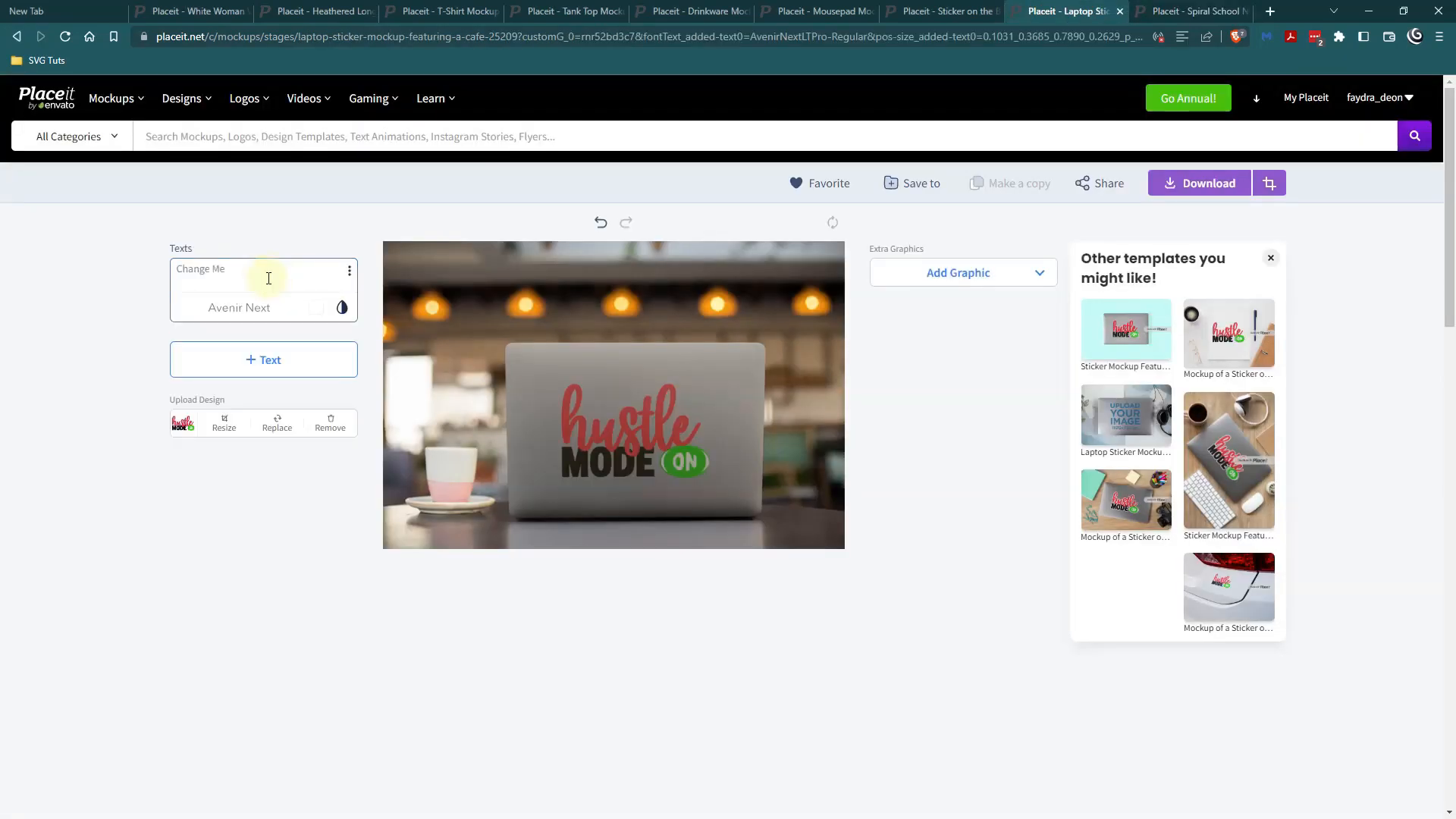
left_click(604, 397)
left_click_drag(603, 397, 666, 515)
left_click_drag(662, 518, 558, 285)
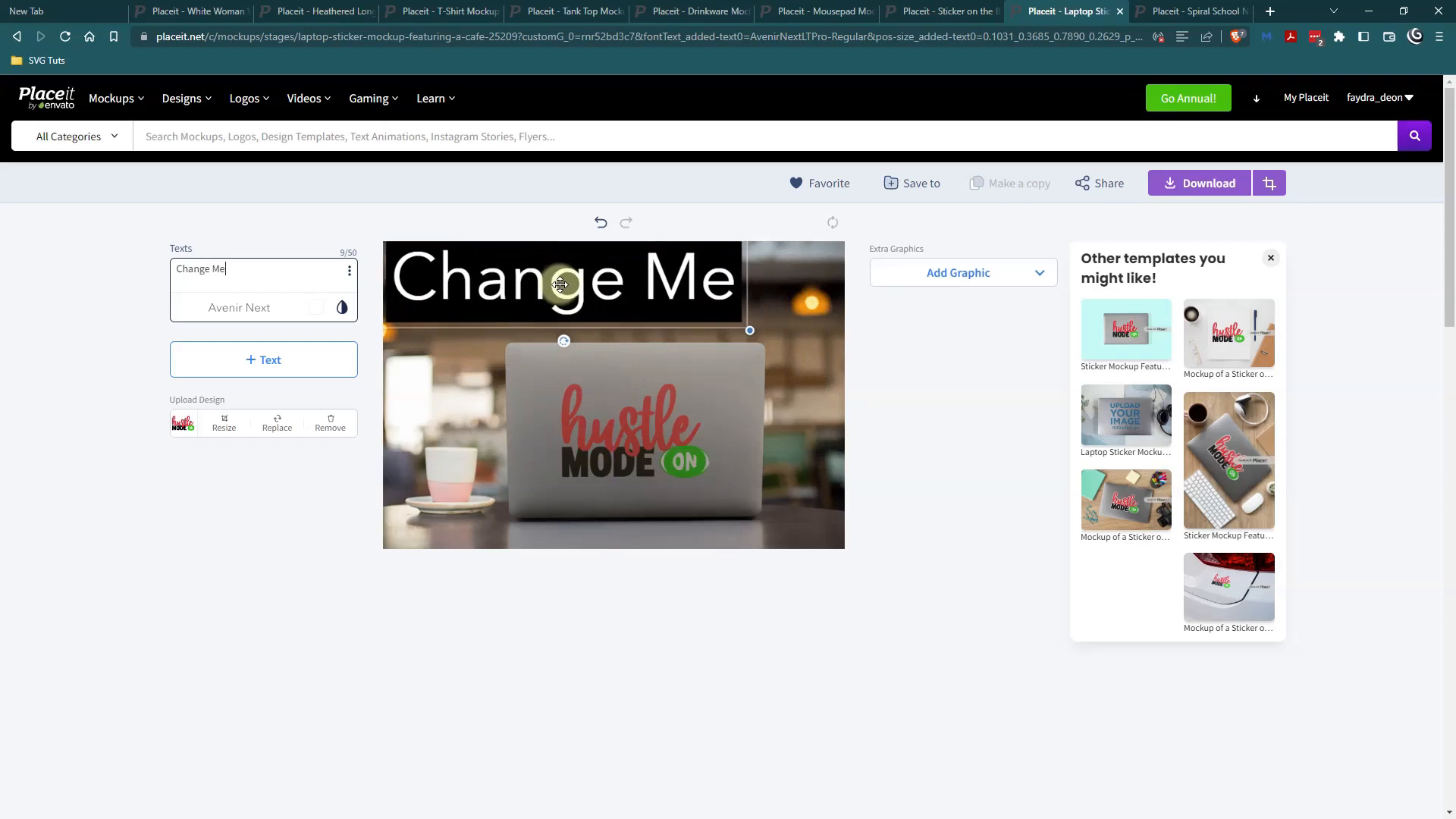
Change the added text to "Always working hard" and set its font to bold Barlow Condensed.
left_click(322, 303)
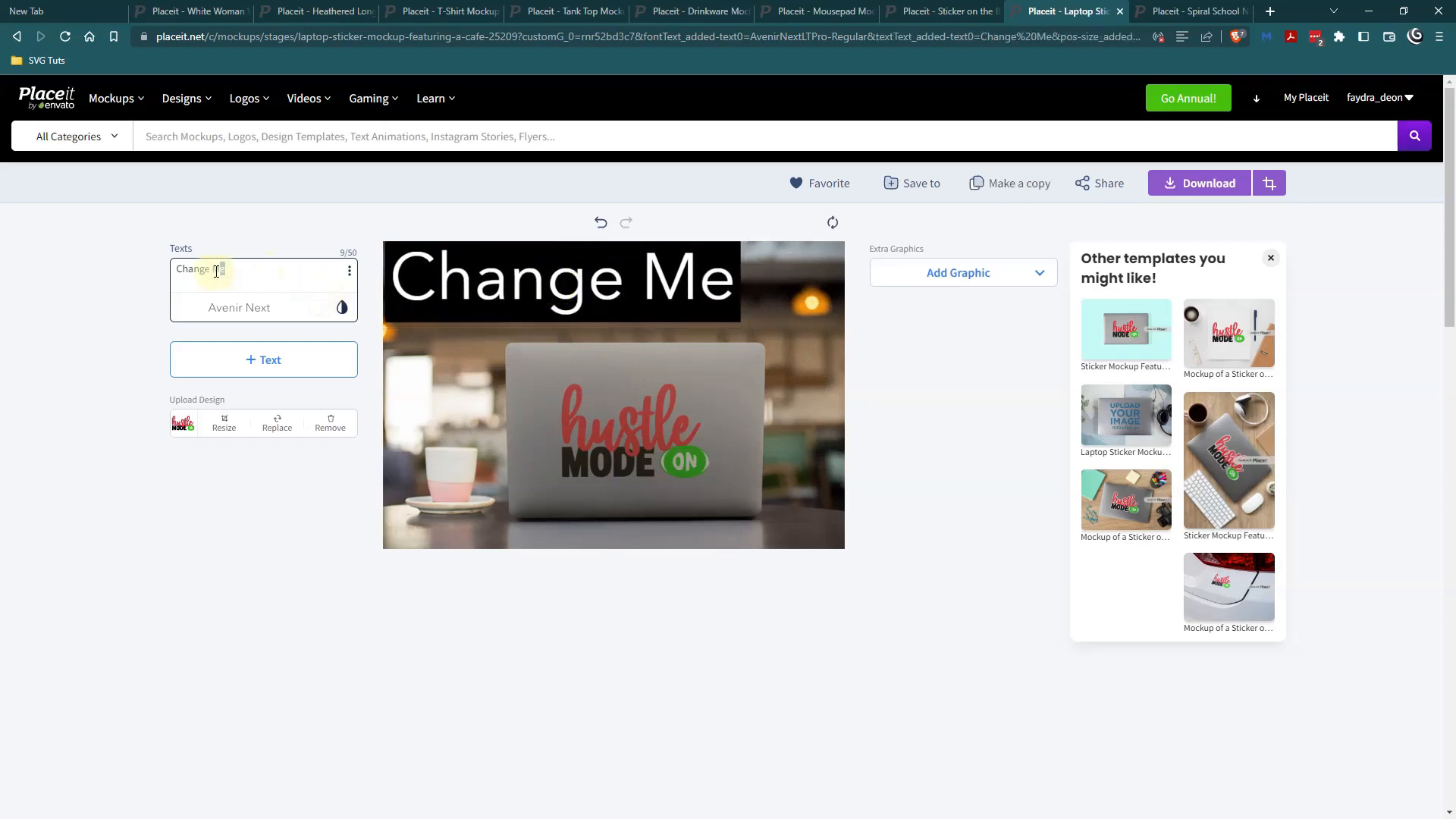
type("Always")
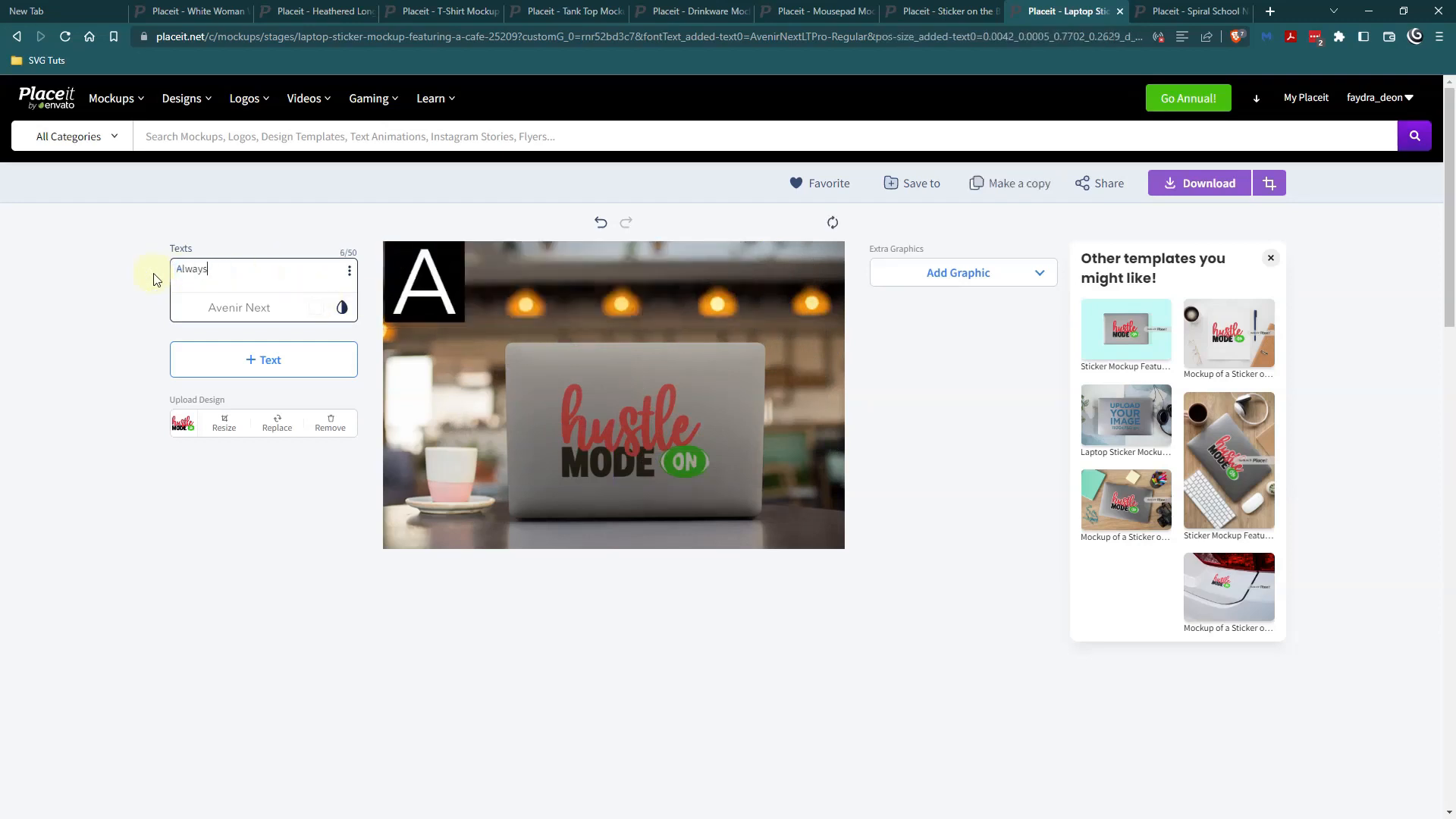
type(" working hard")
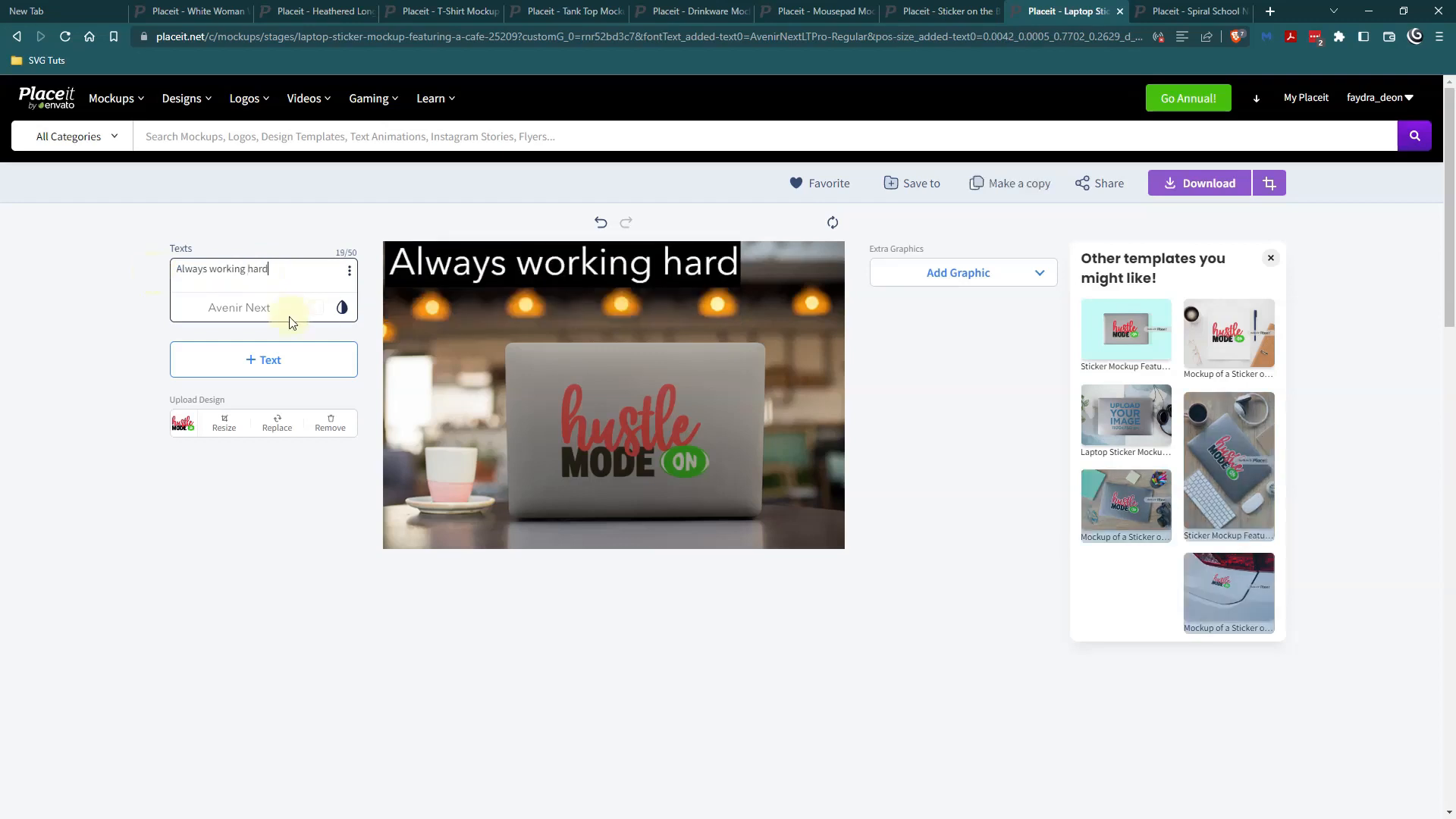
left_click(248, 319)
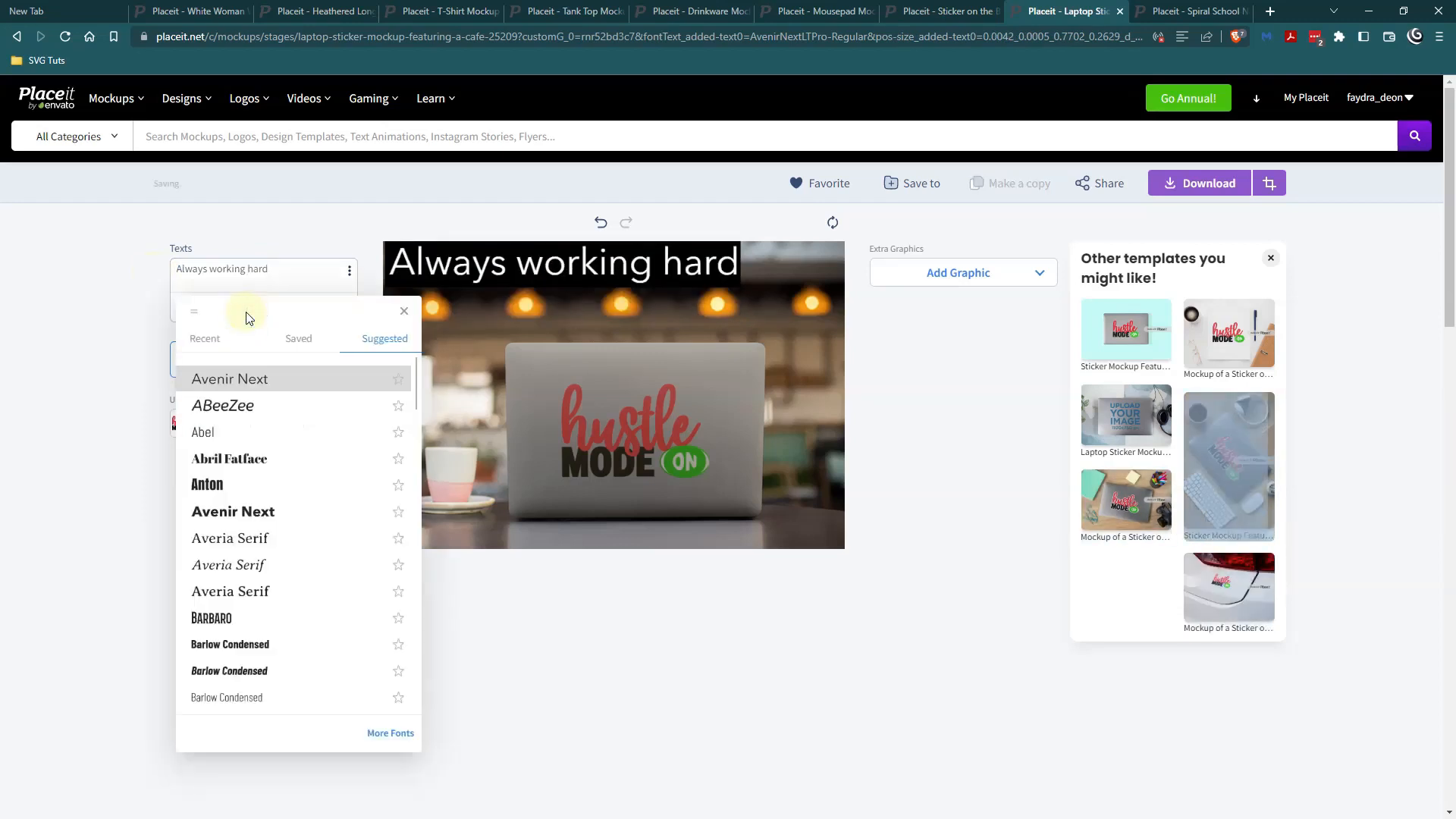
left_click(246, 649)
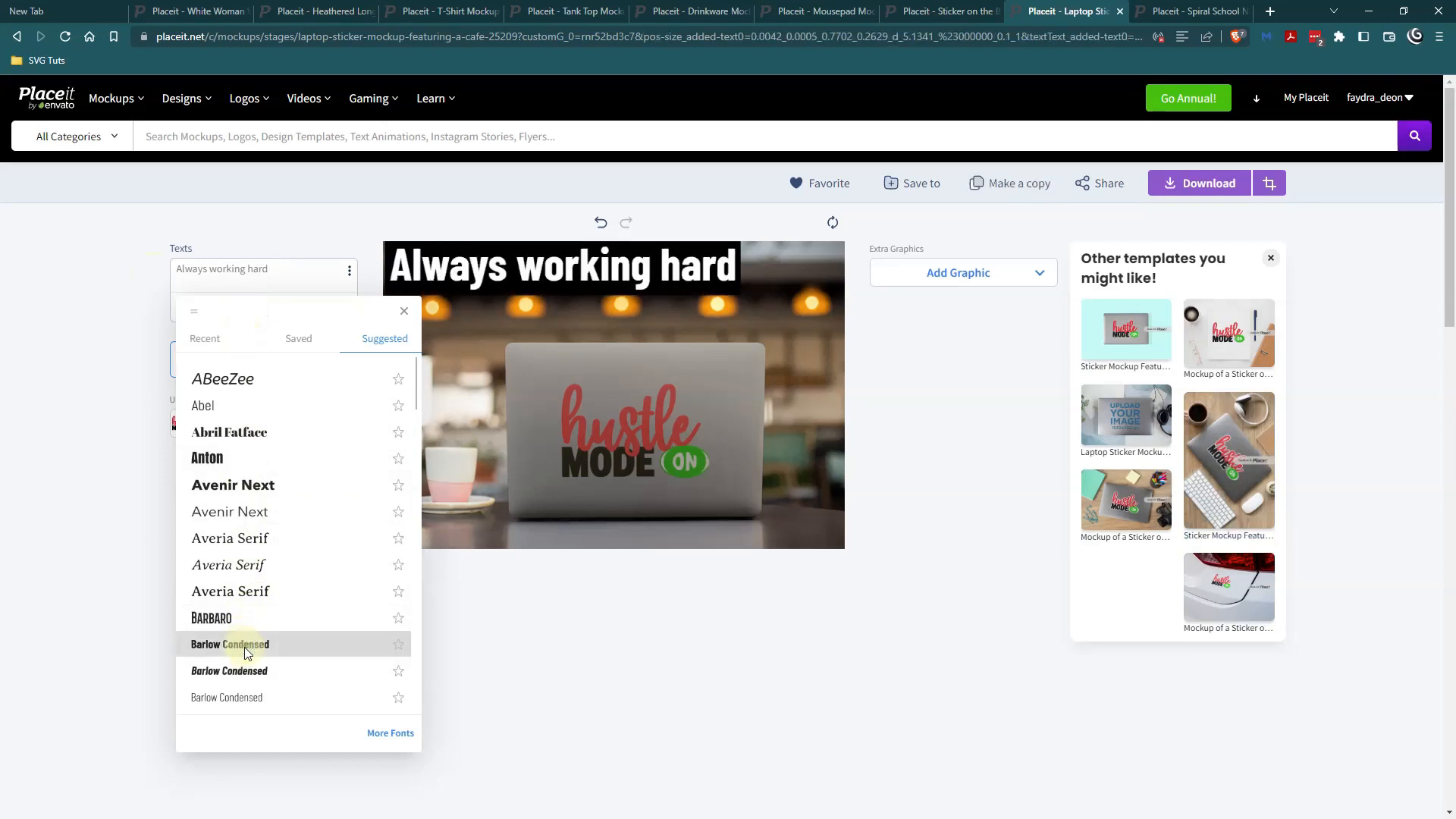
Set the text's highlight color to the recently used red and close the color picker.
left_click(364, 327)
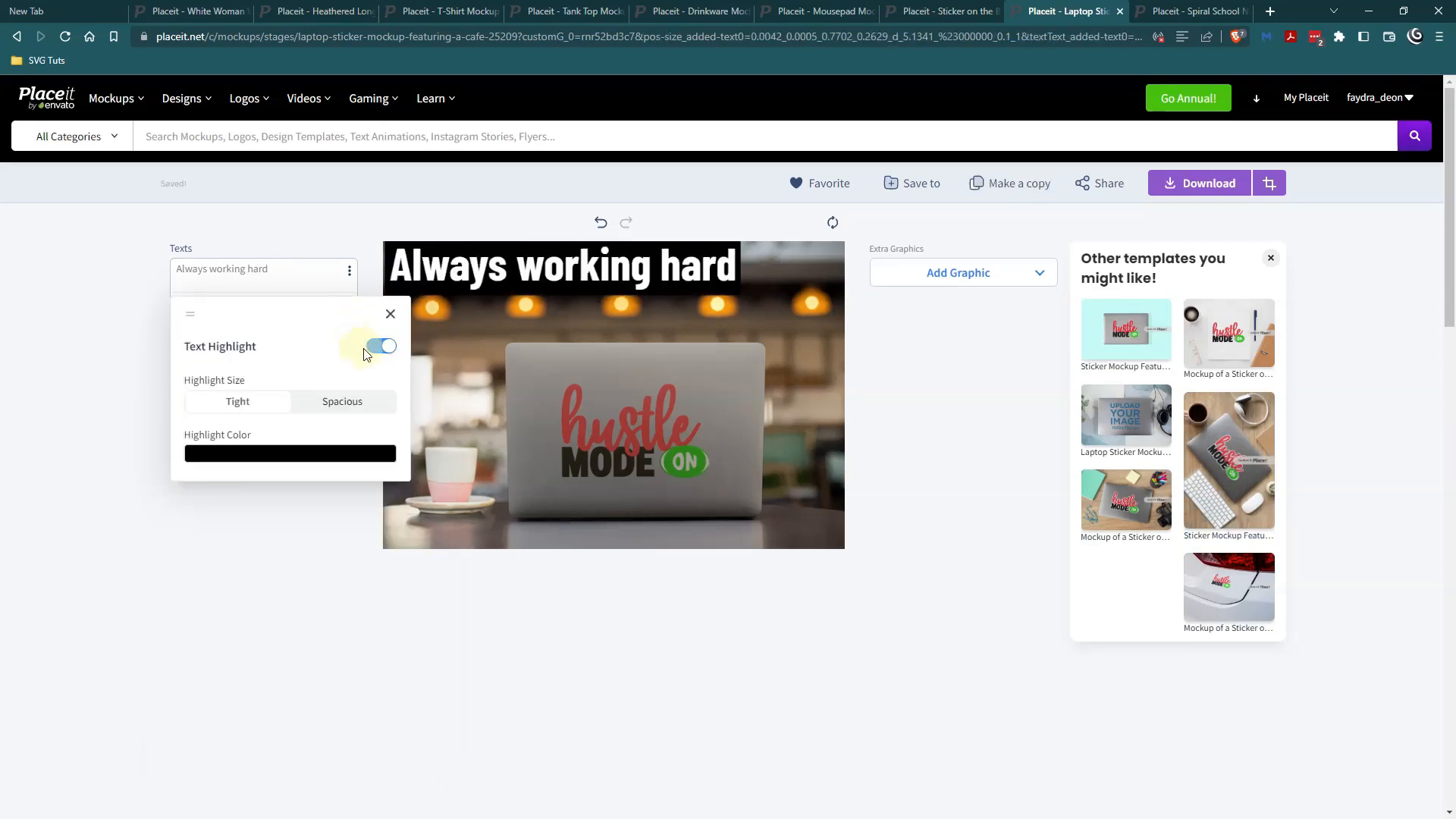
left_click(302, 455)
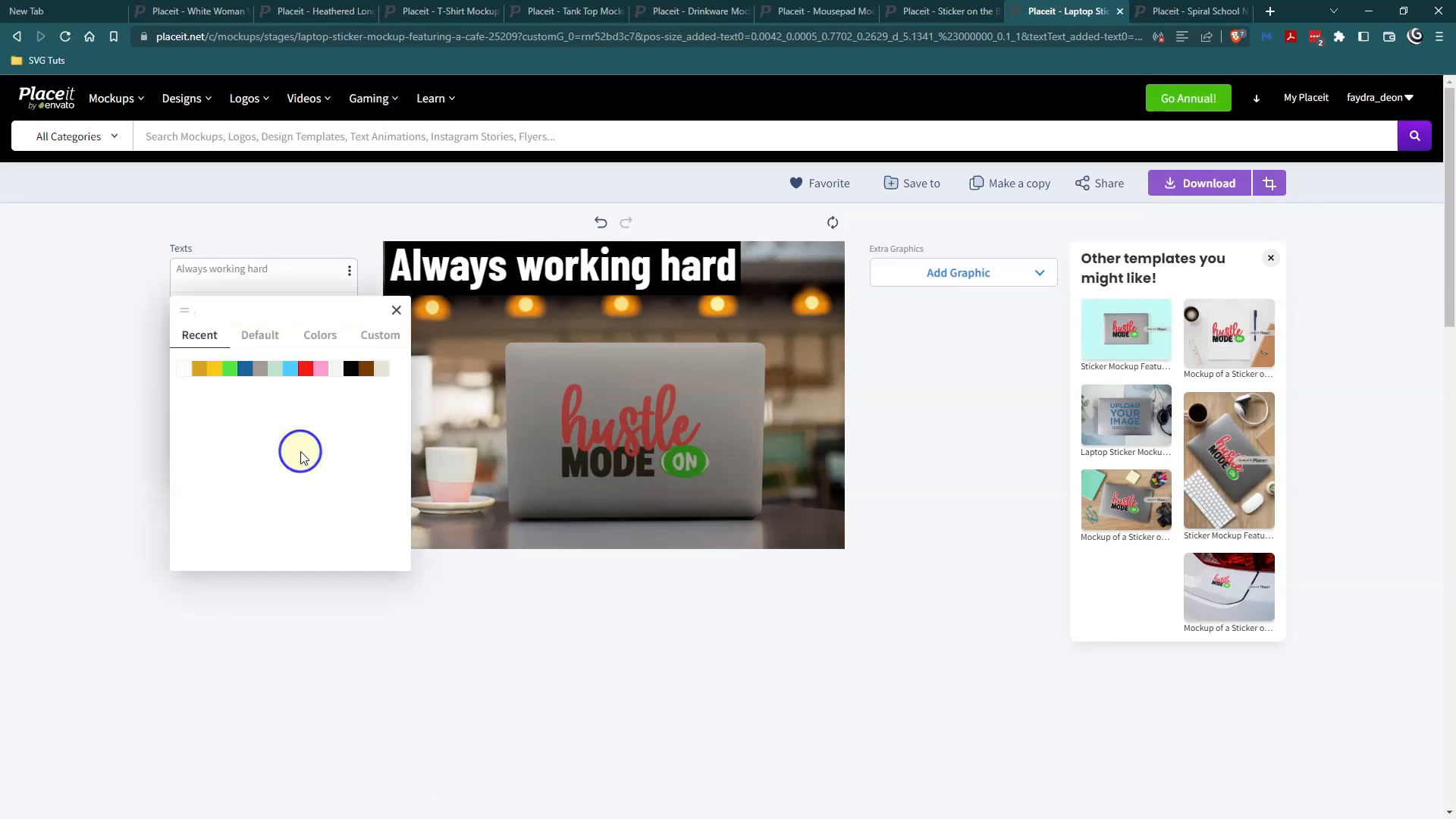
left_click(214, 368)
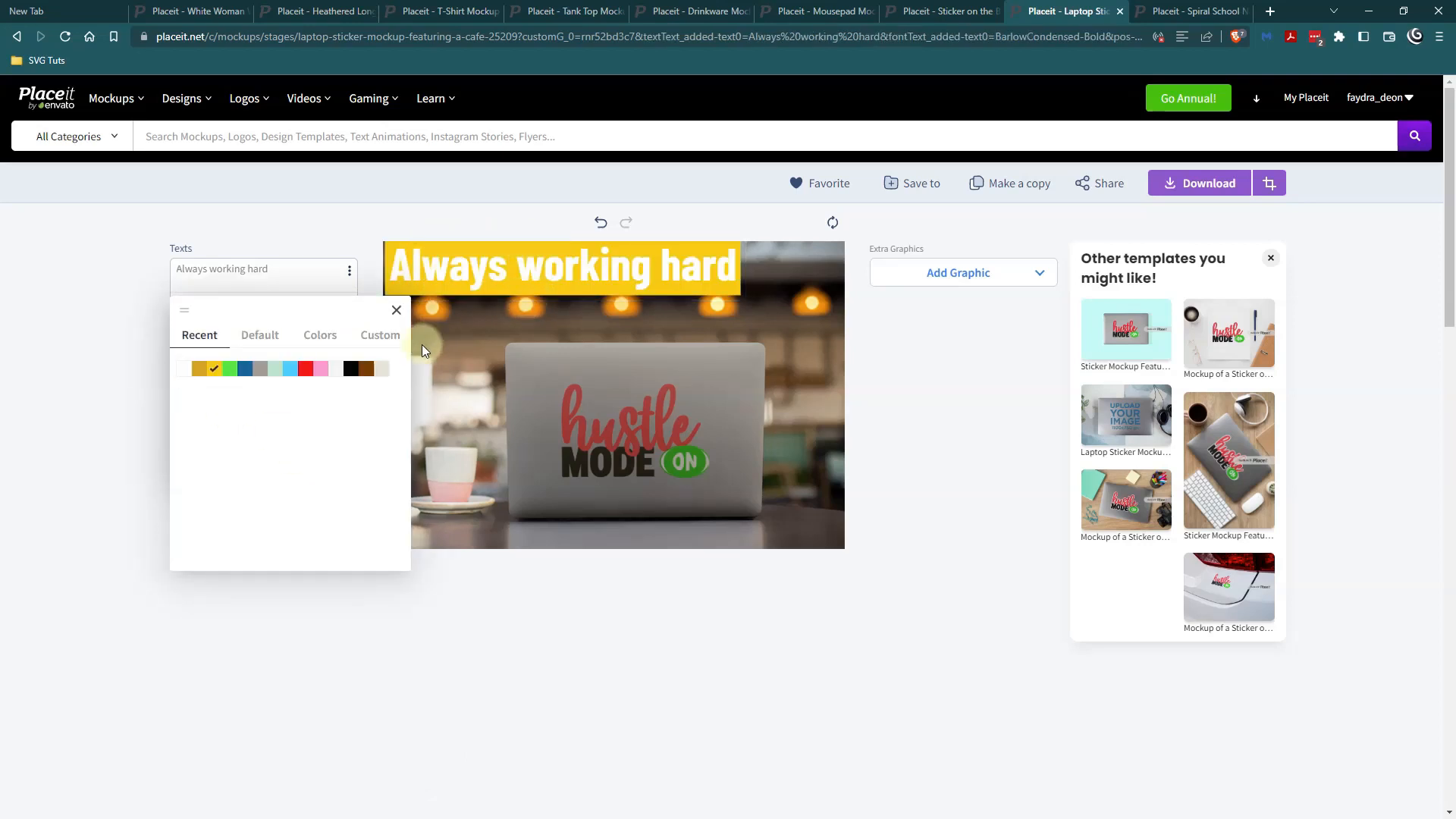
left_click(321, 370)
left_click(306, 371)
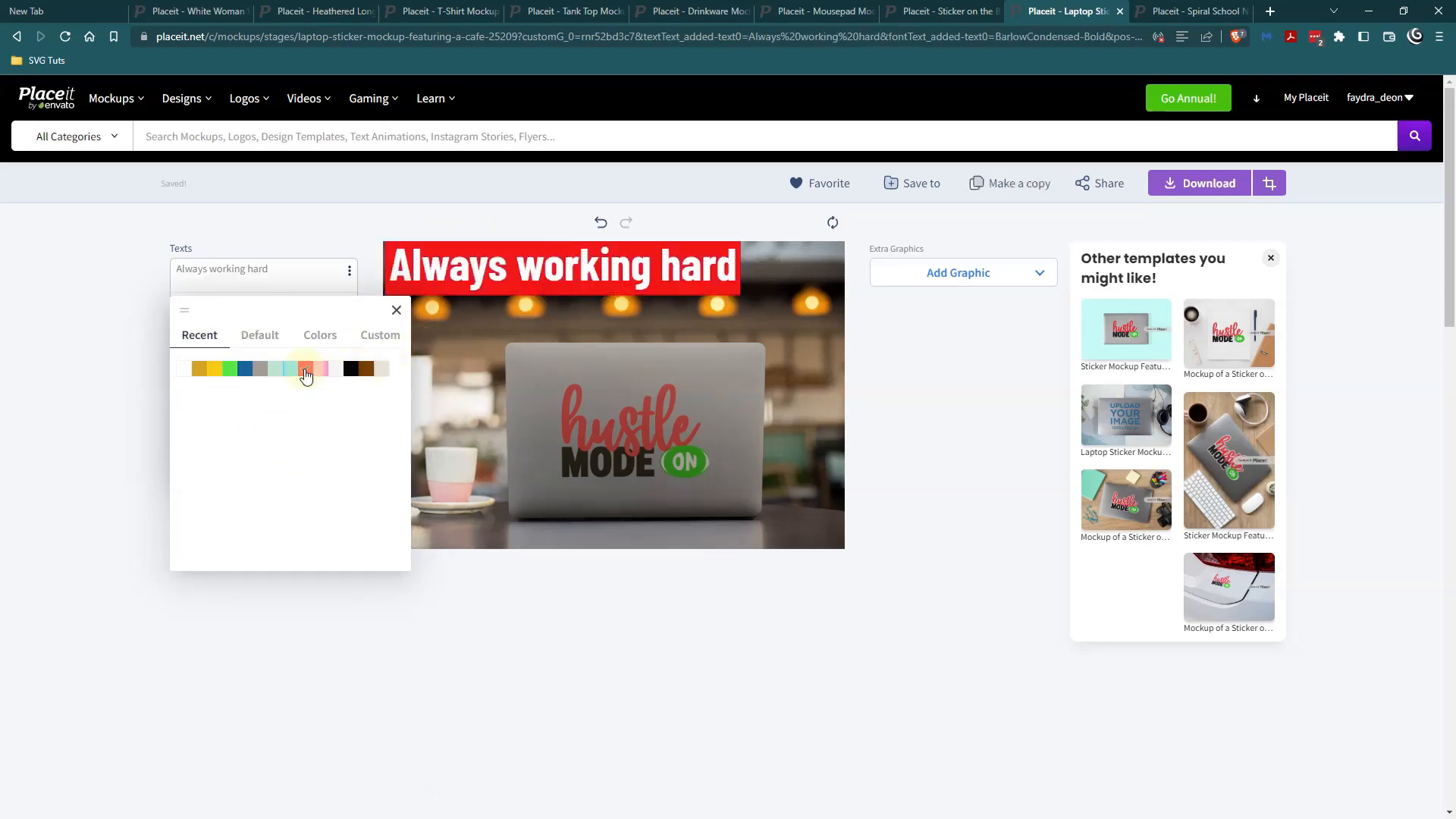
left_click(466, 349)
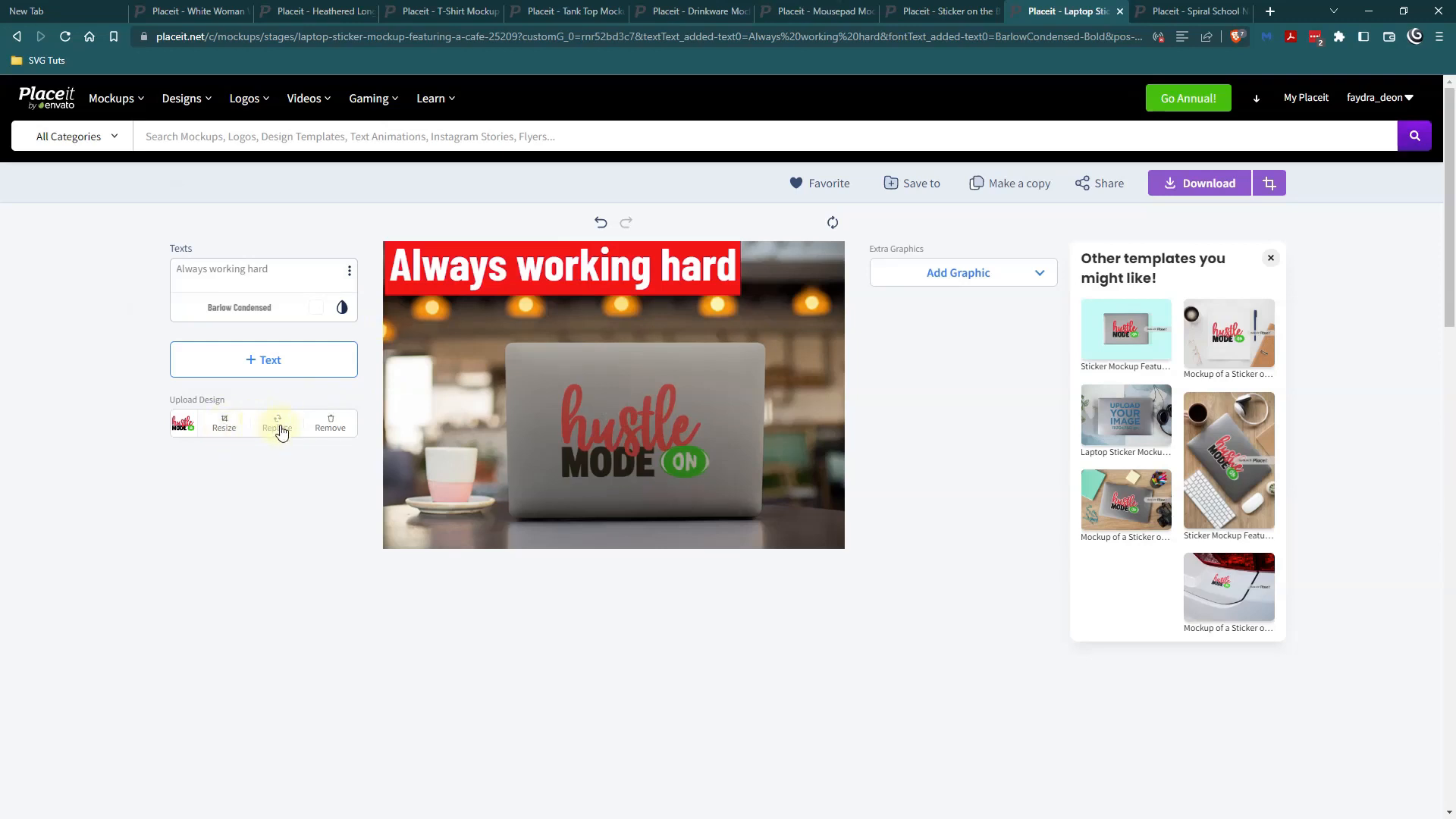
Replace the laptop sticker's design with the BOB image at 100% and apply the crop.
left_click(278, 429)
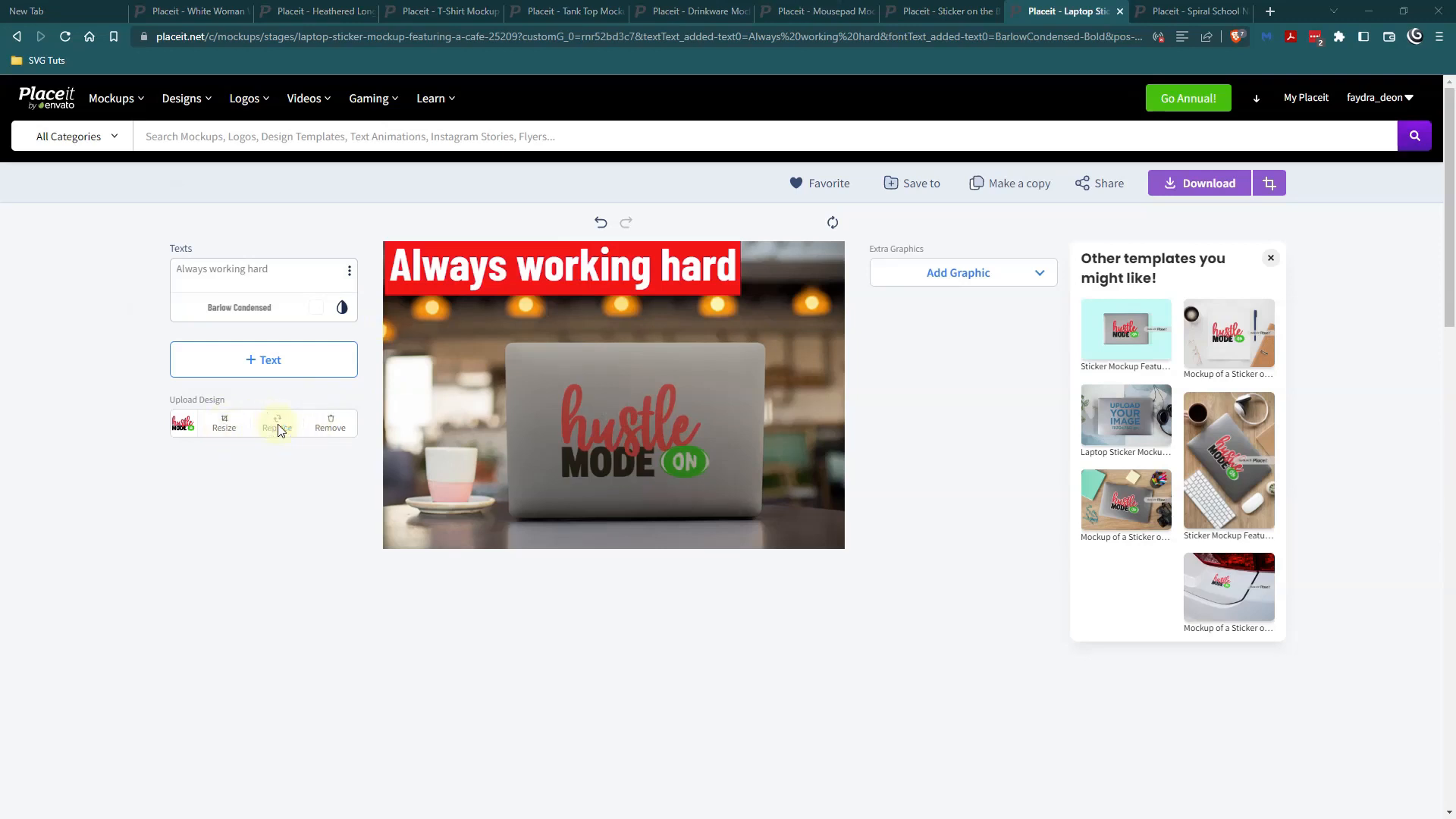
double_click(292, 179)
double_click(452, 144)
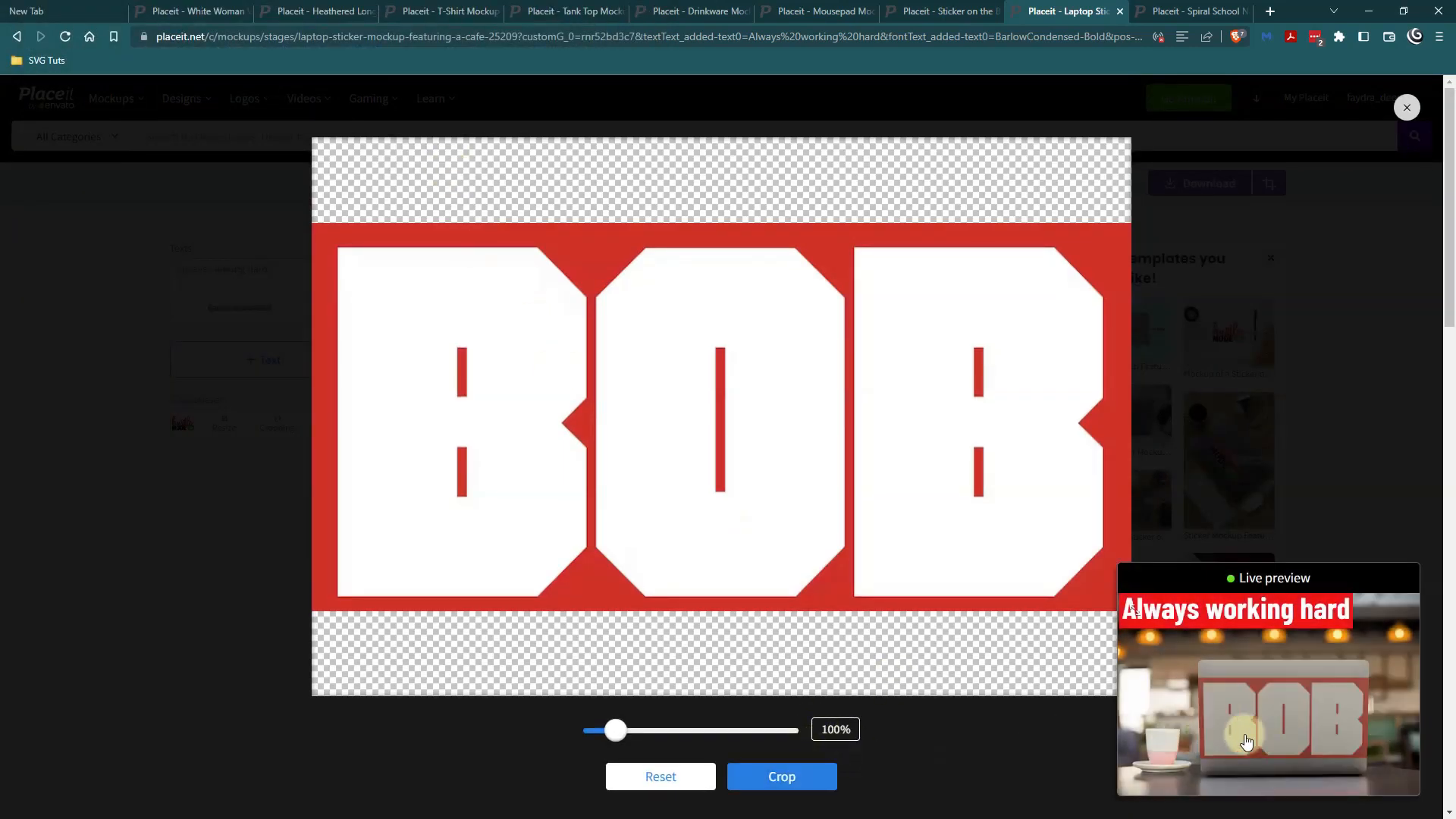
left_click(760, 781)
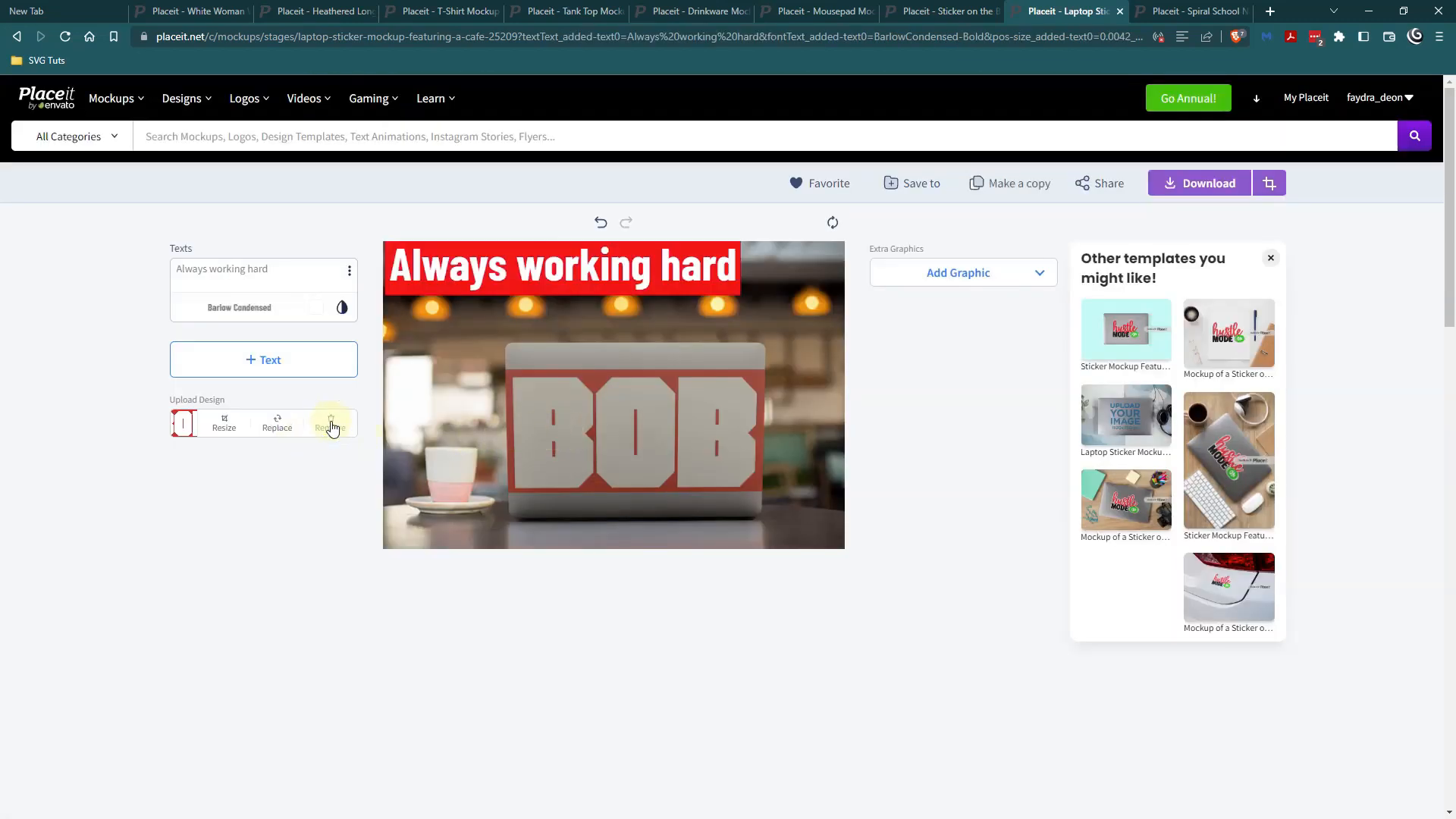
Remove the BOB design from the laptop mockup, insert the Hustle Mode On image again, and apply its crop.
left_click(332, 427)
left_click(241, 421)
left_click(255, 482)
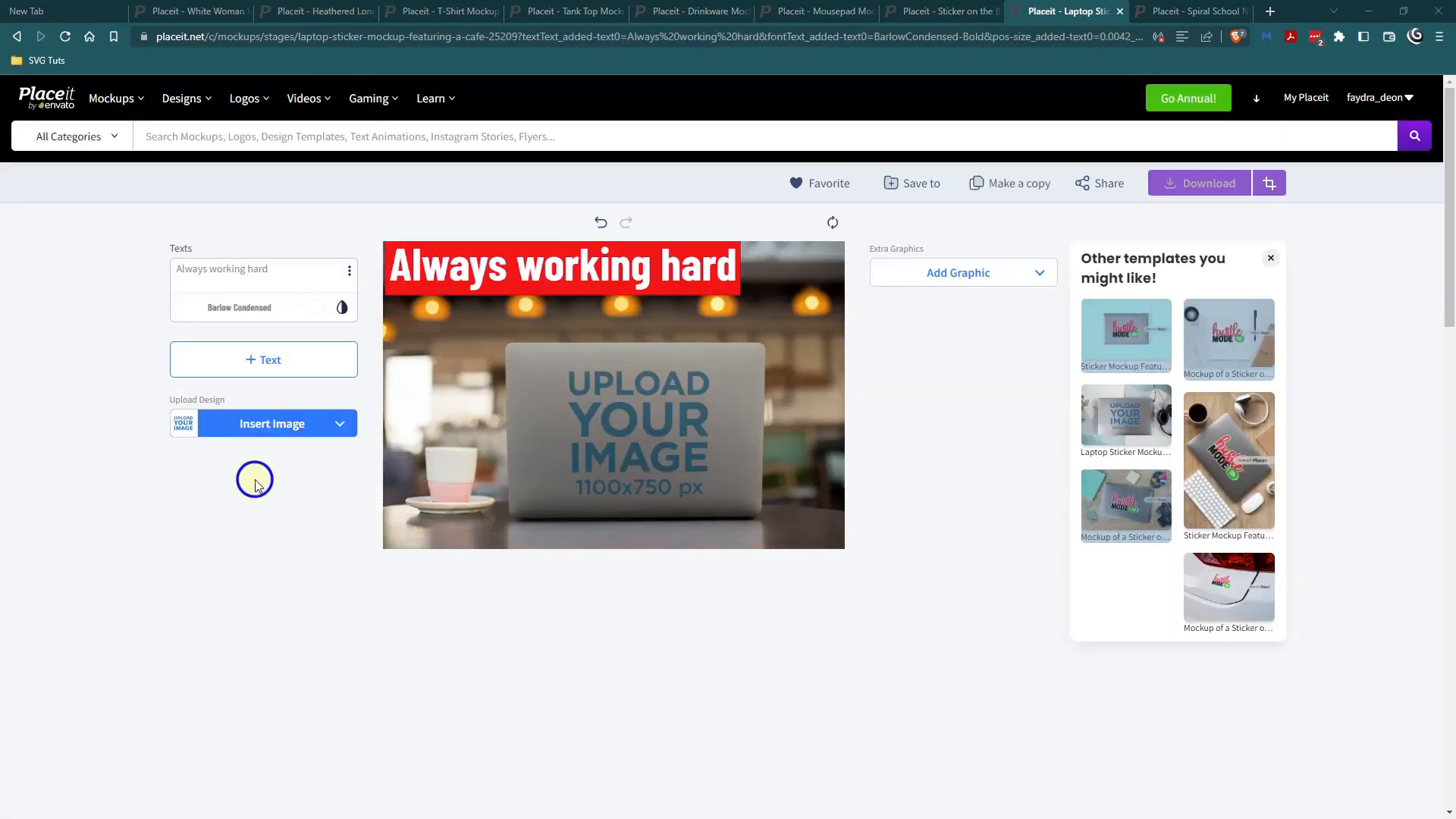
left_click(296, 42)
double_click(289, 266)
double_click(219, 144)
double_click(377, 137)
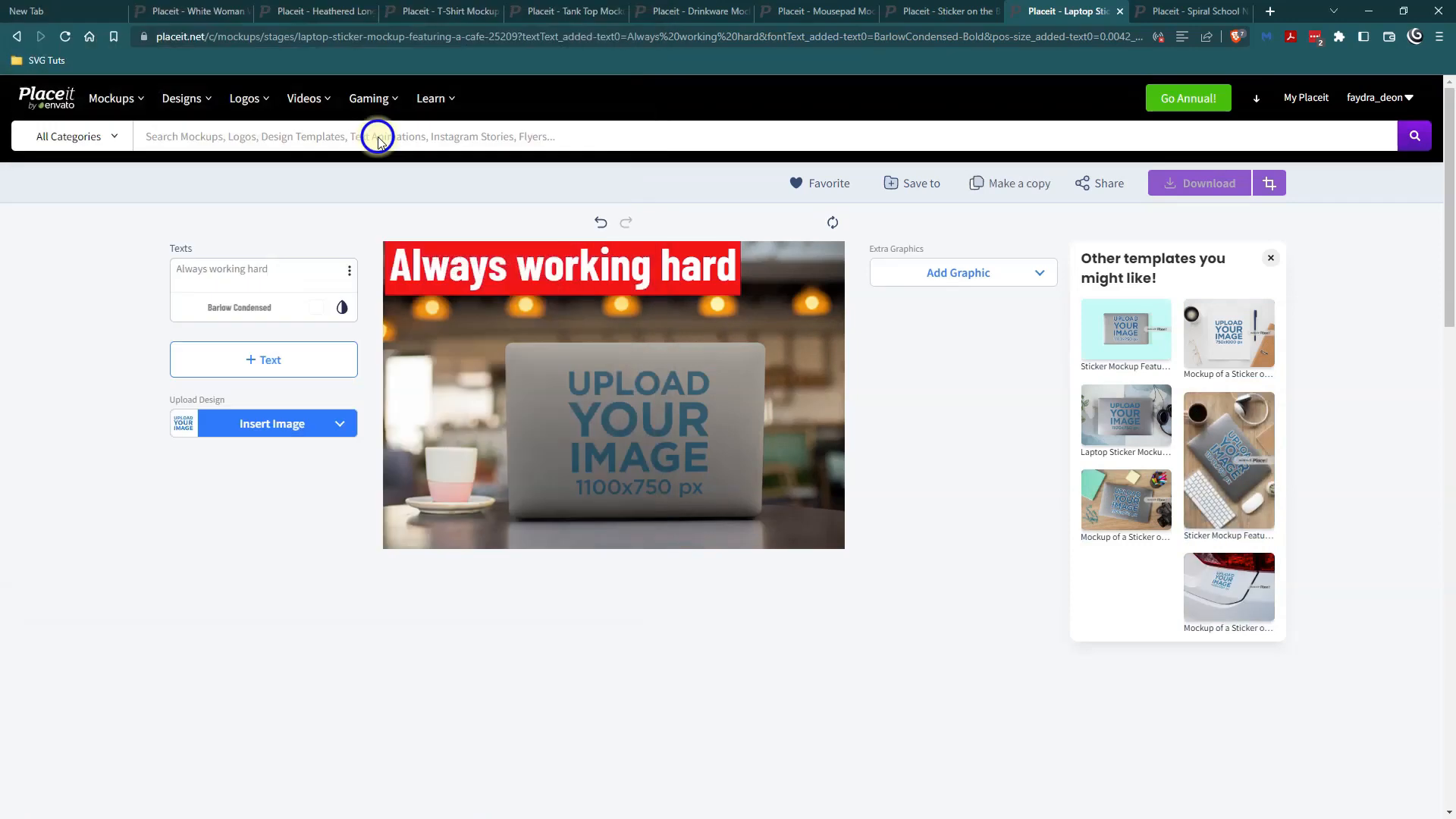
left_click(783, 778)
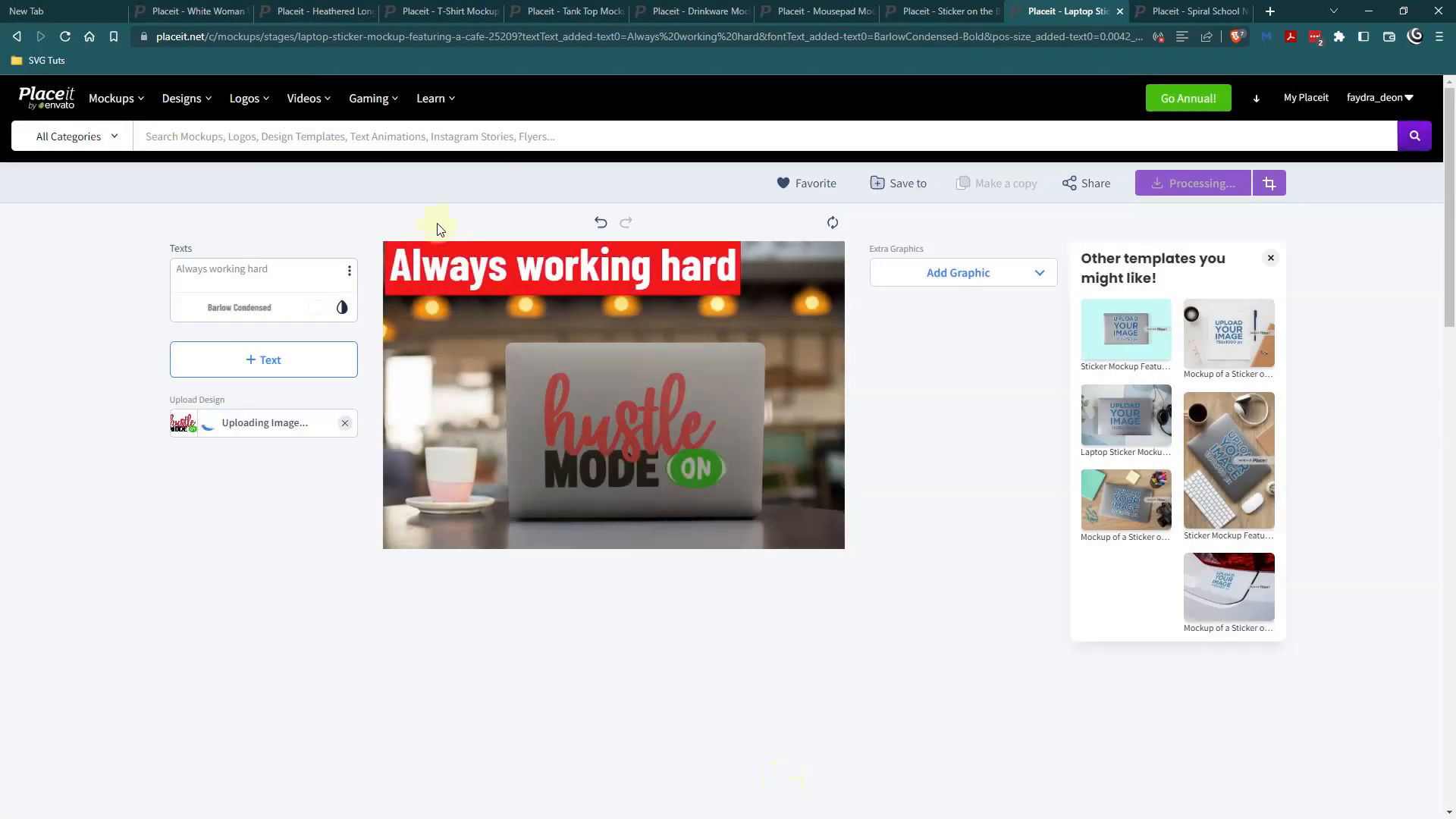
From the crop top mockup, go to the T-Shirts category of the apparel mockups.
left_click(178, 13)
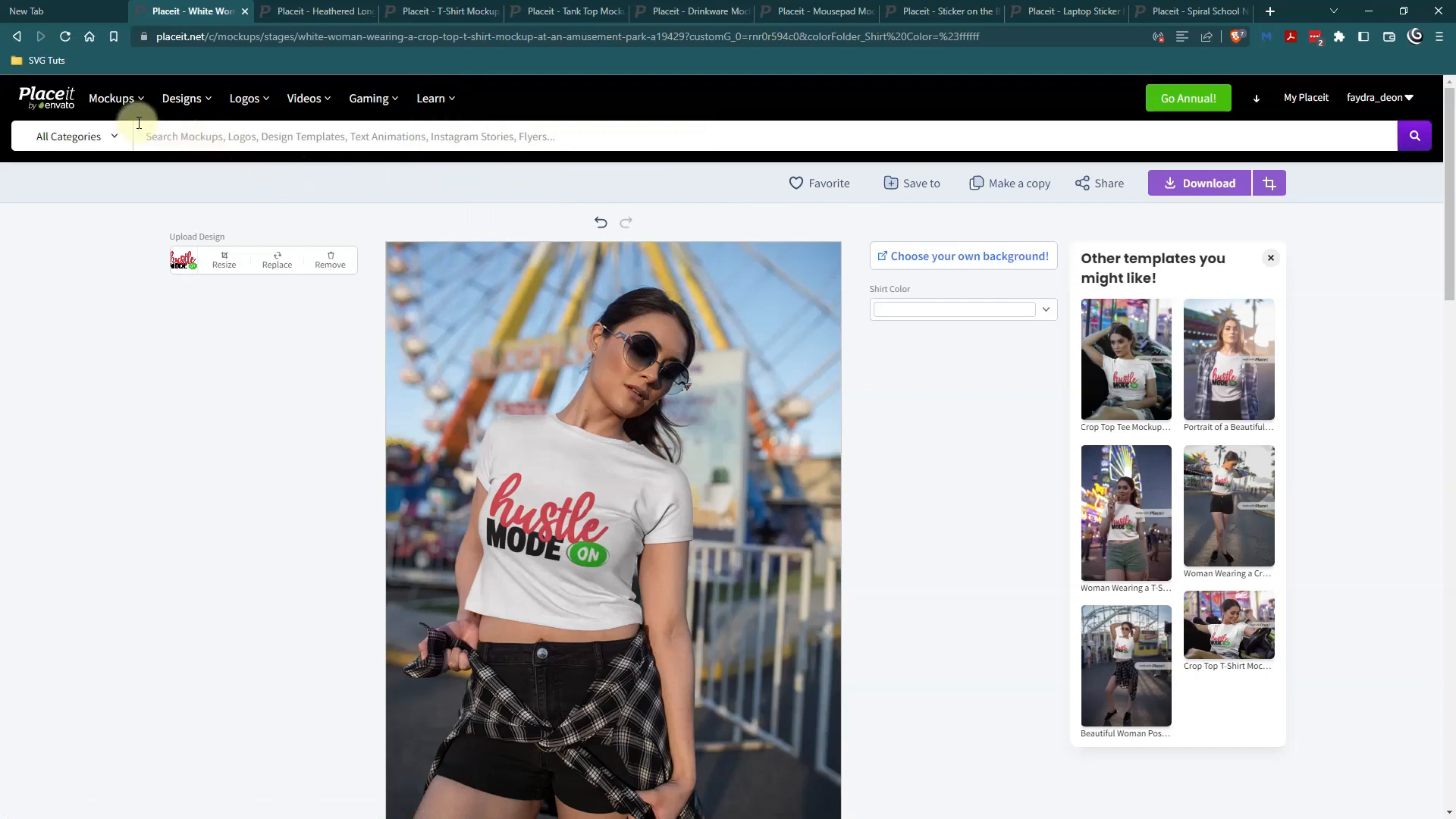
mouse_move(118, 104)
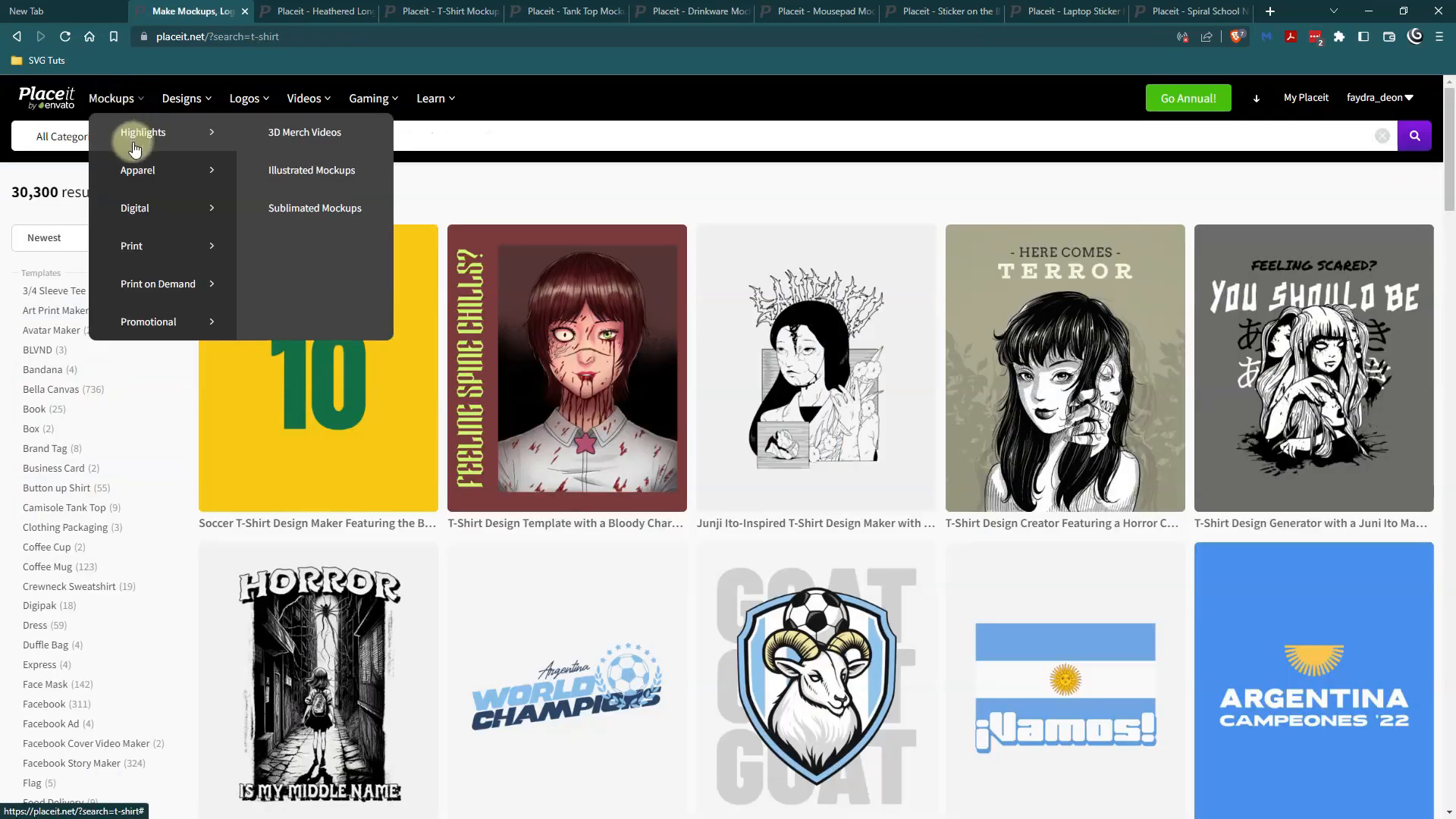
mouse_move(136, 188)
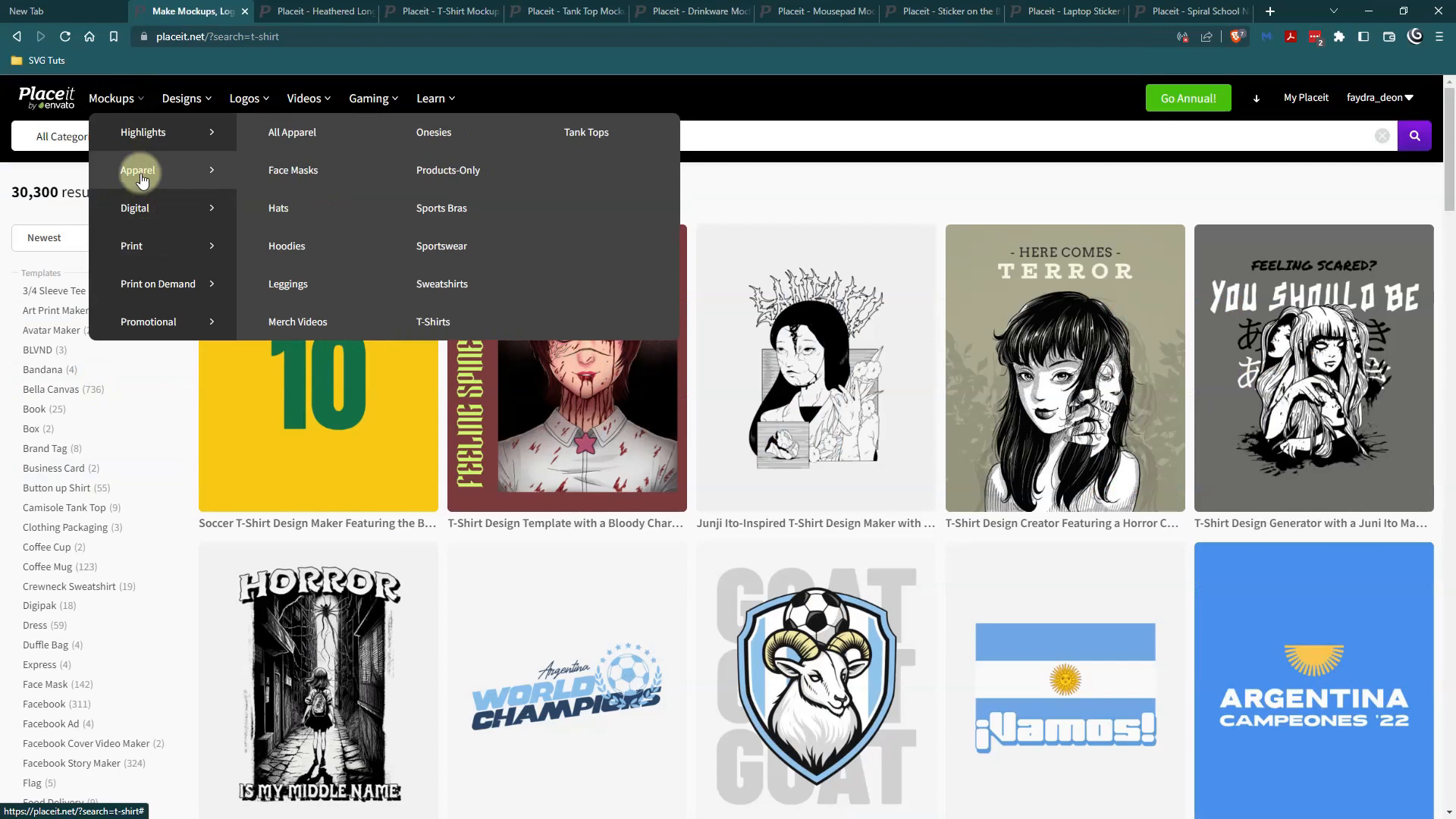
left_click(435, 323)
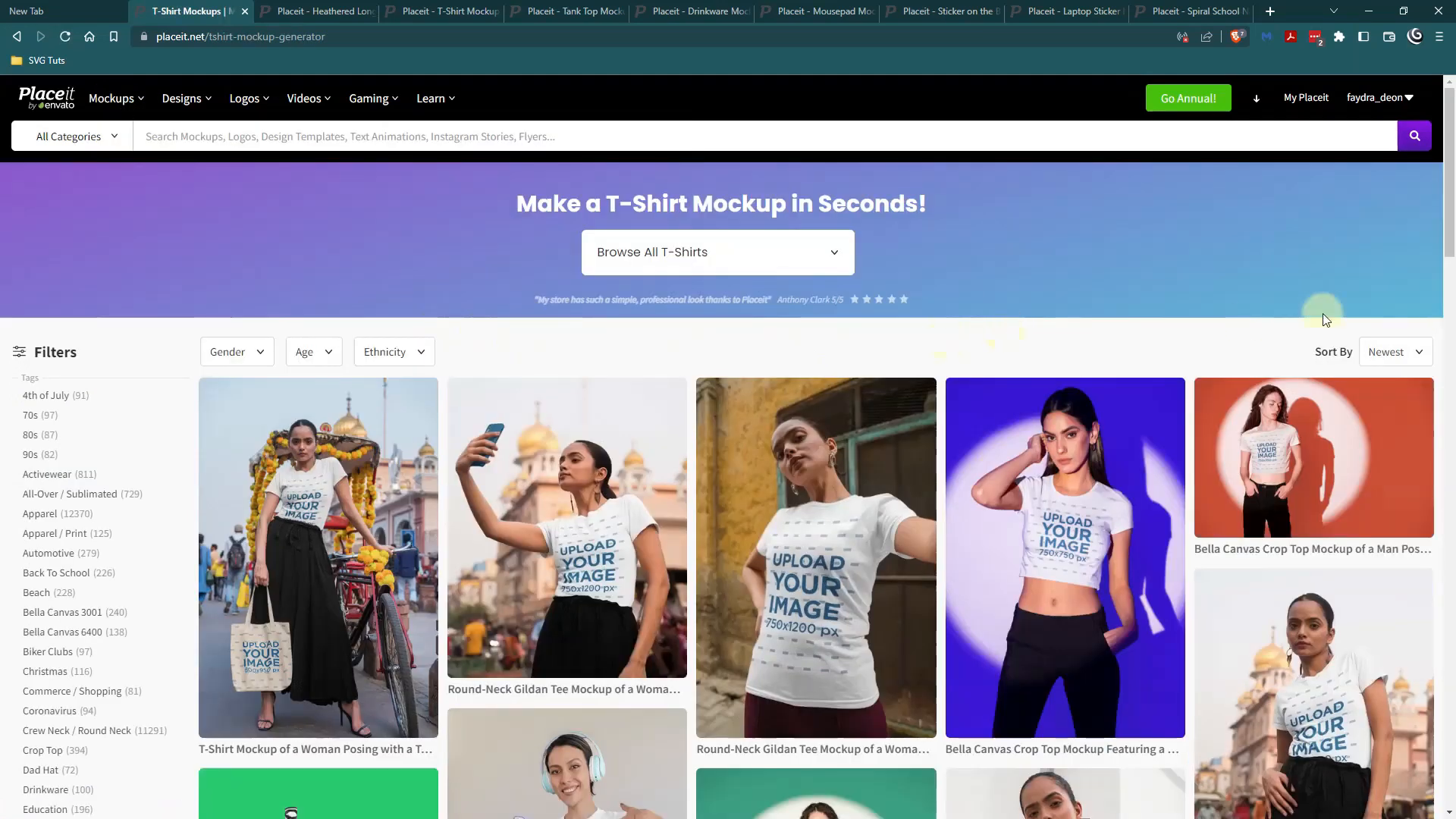
Browse the T-shirt mockups and filter them by ethnicity to Indigenous Model.
scroll(1451, 254, "down", 1)
mouse_move(1452, 254)
left_mouse_down()
mouse_move(1452, 433)
mouse_move(1452, 235)
left_mouse_up()
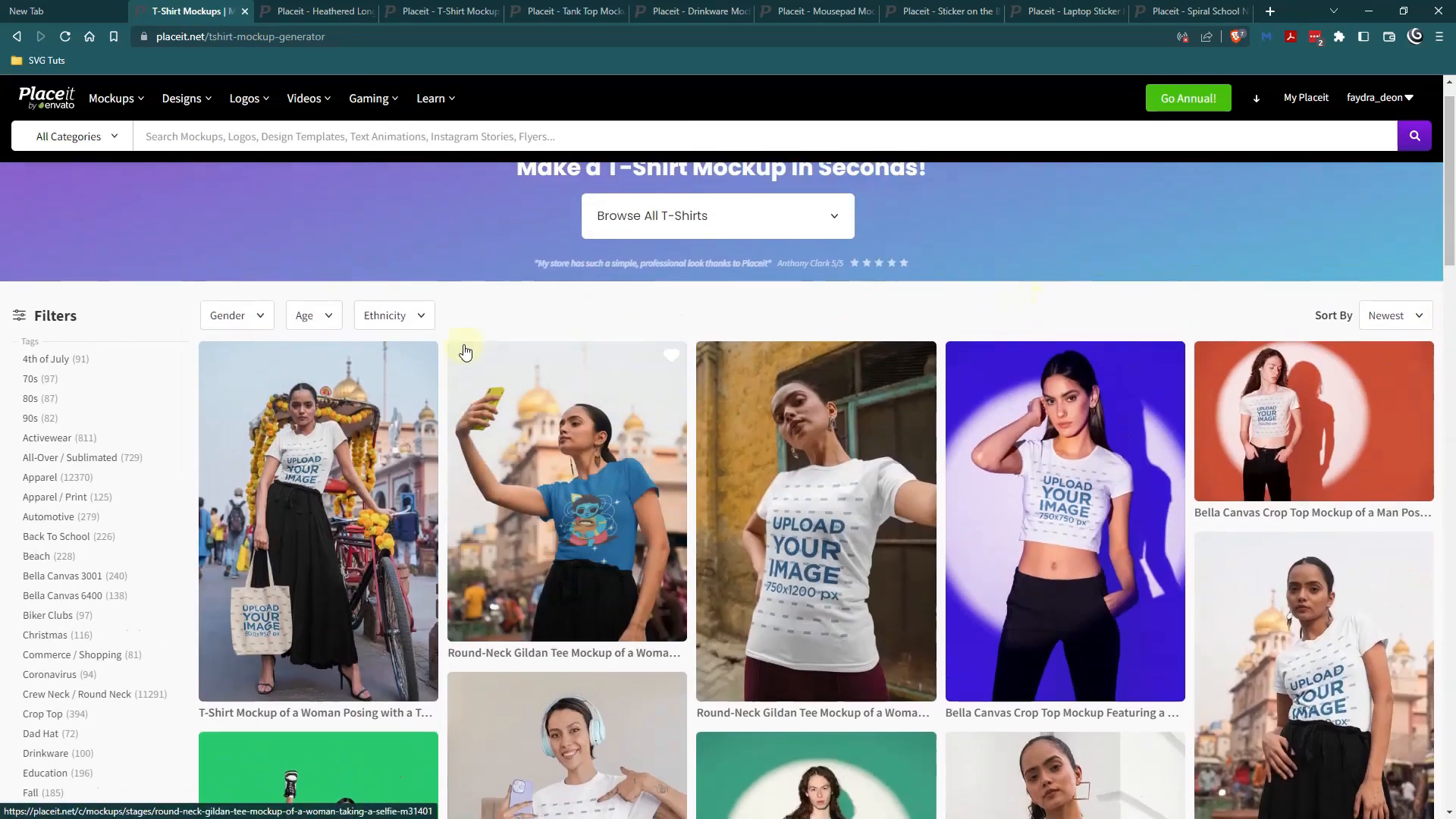
left_click(422, 319)
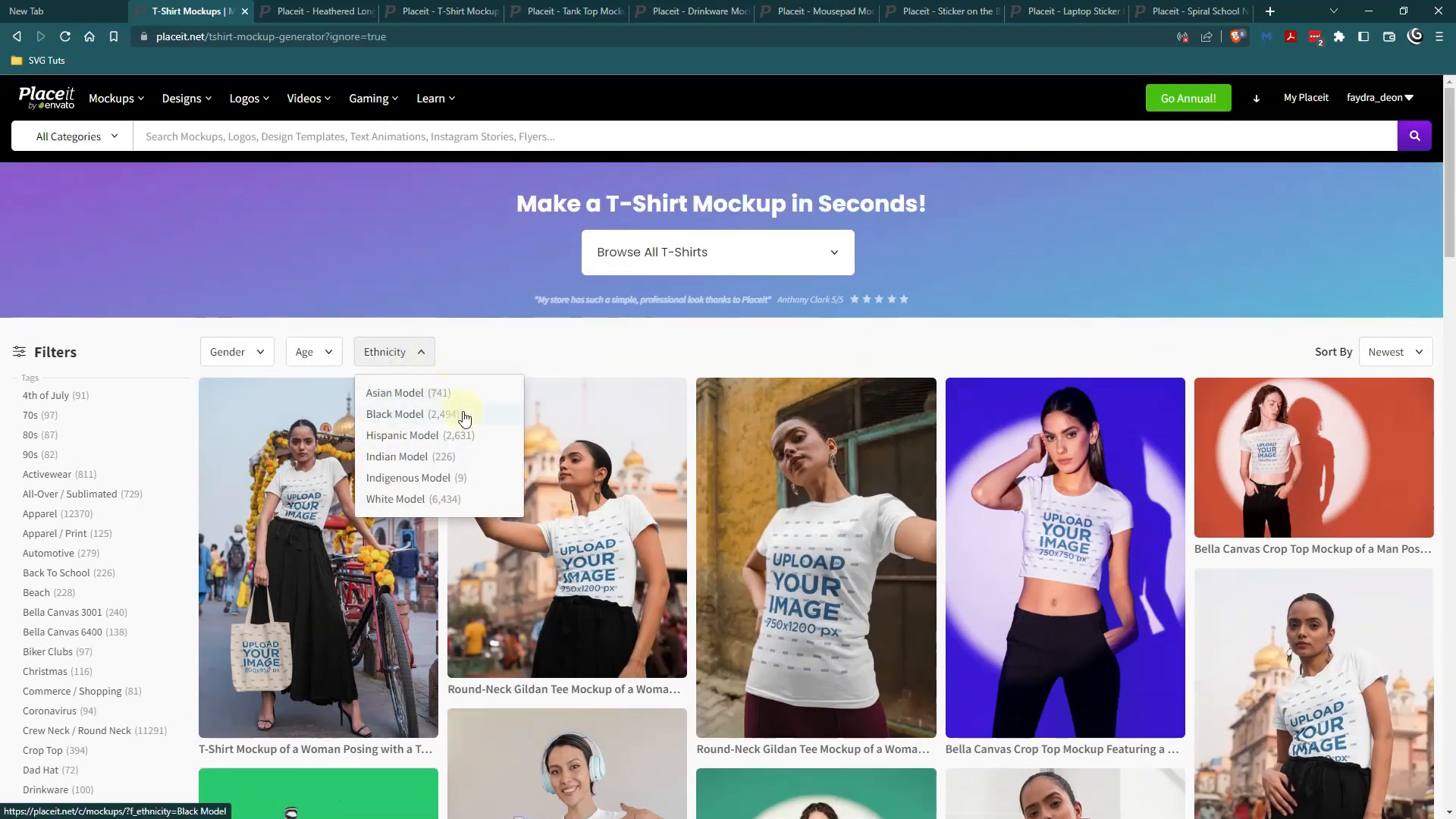
left_click(409, 477)
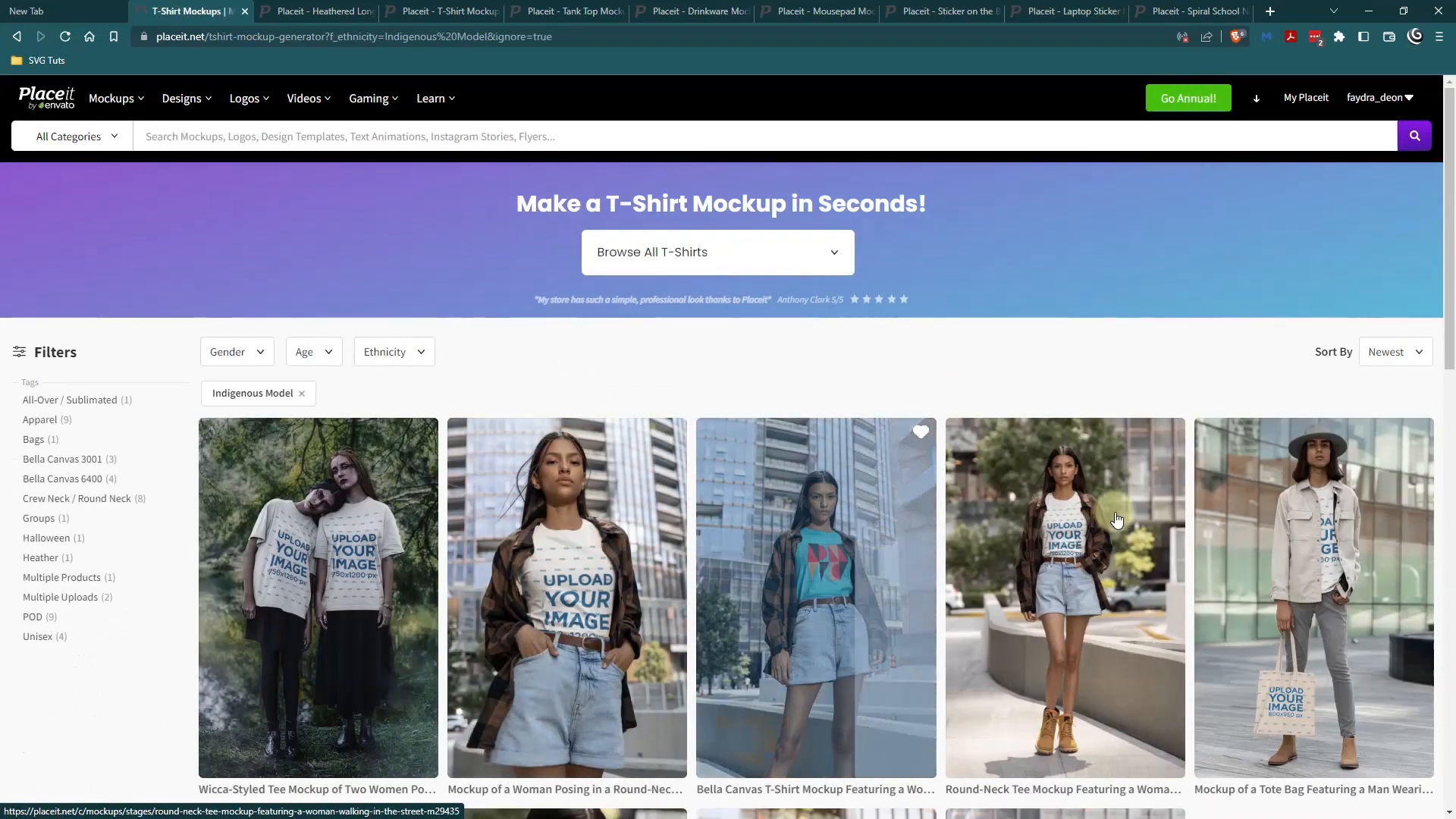
Go to the account's edited mockups and open the saved drinkware draft of a woman holding the Hustle Mode On mug.
mouse_move(1386, 111)
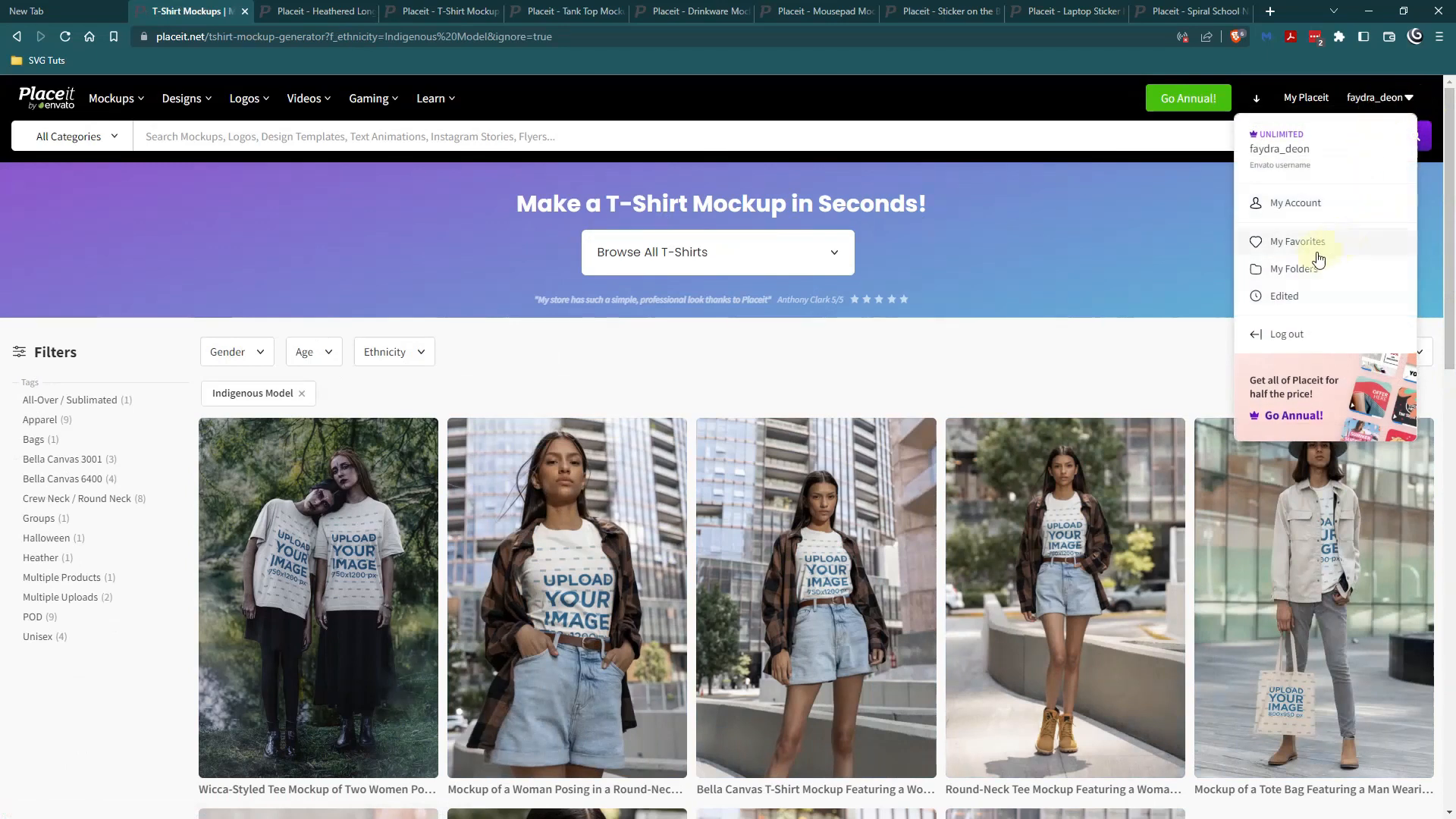
left_click(1290, 298)
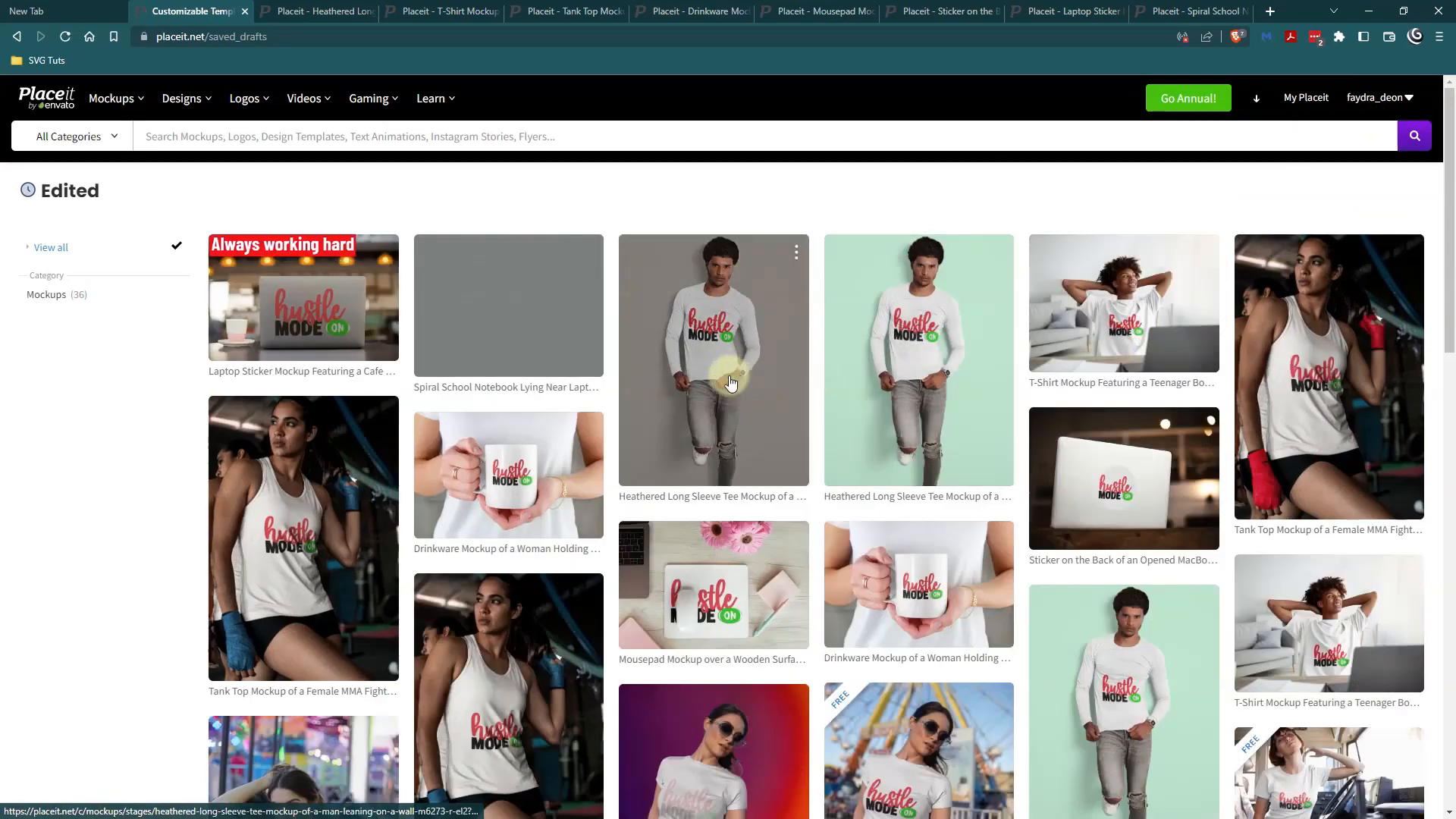
left_click(572, 390)
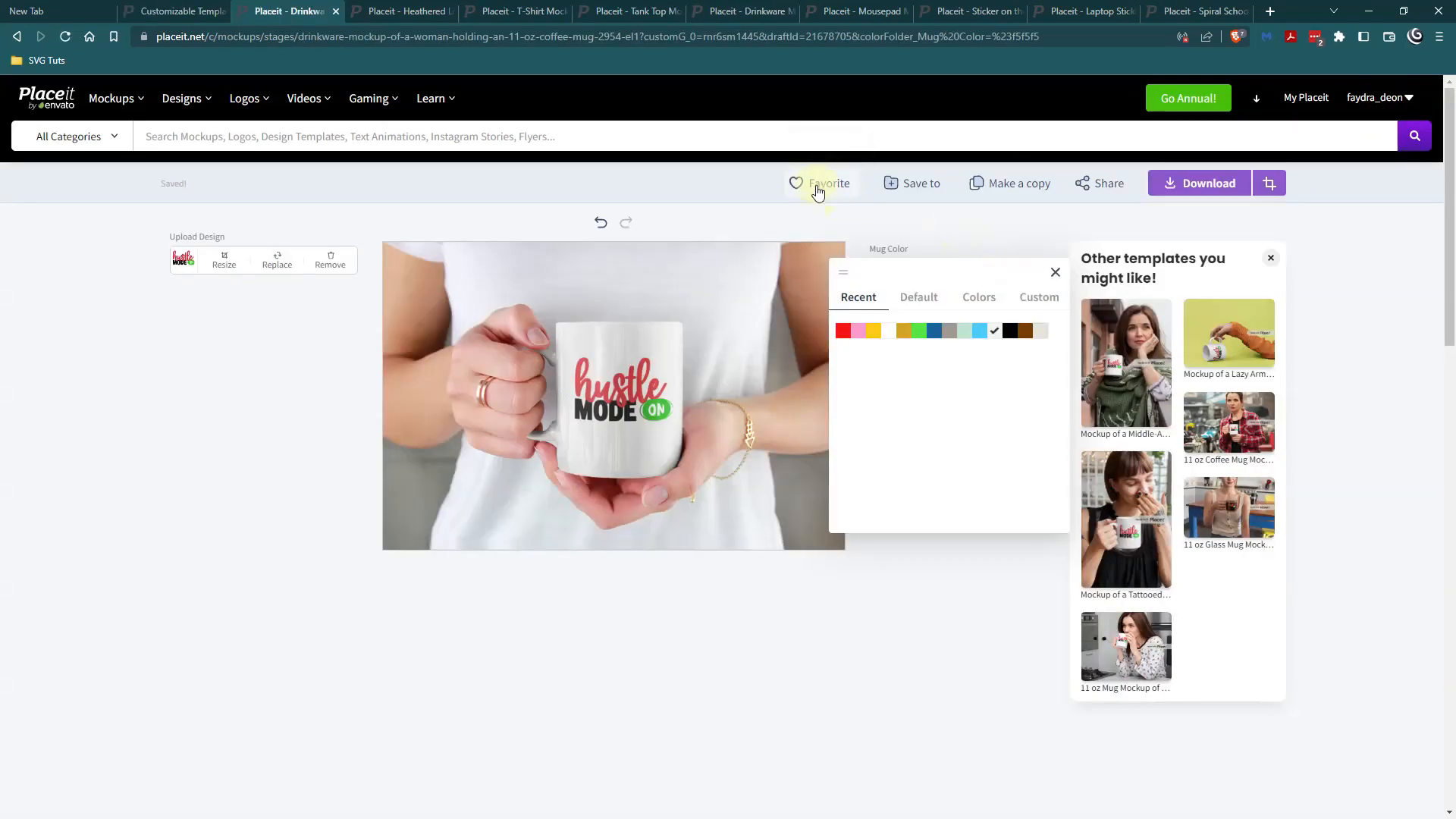
Make a copy of the mug mockup and replace its design with the drinkware mockup image, applying the crop.
mouse_move(307, 97)
mouse_move(434, 185)
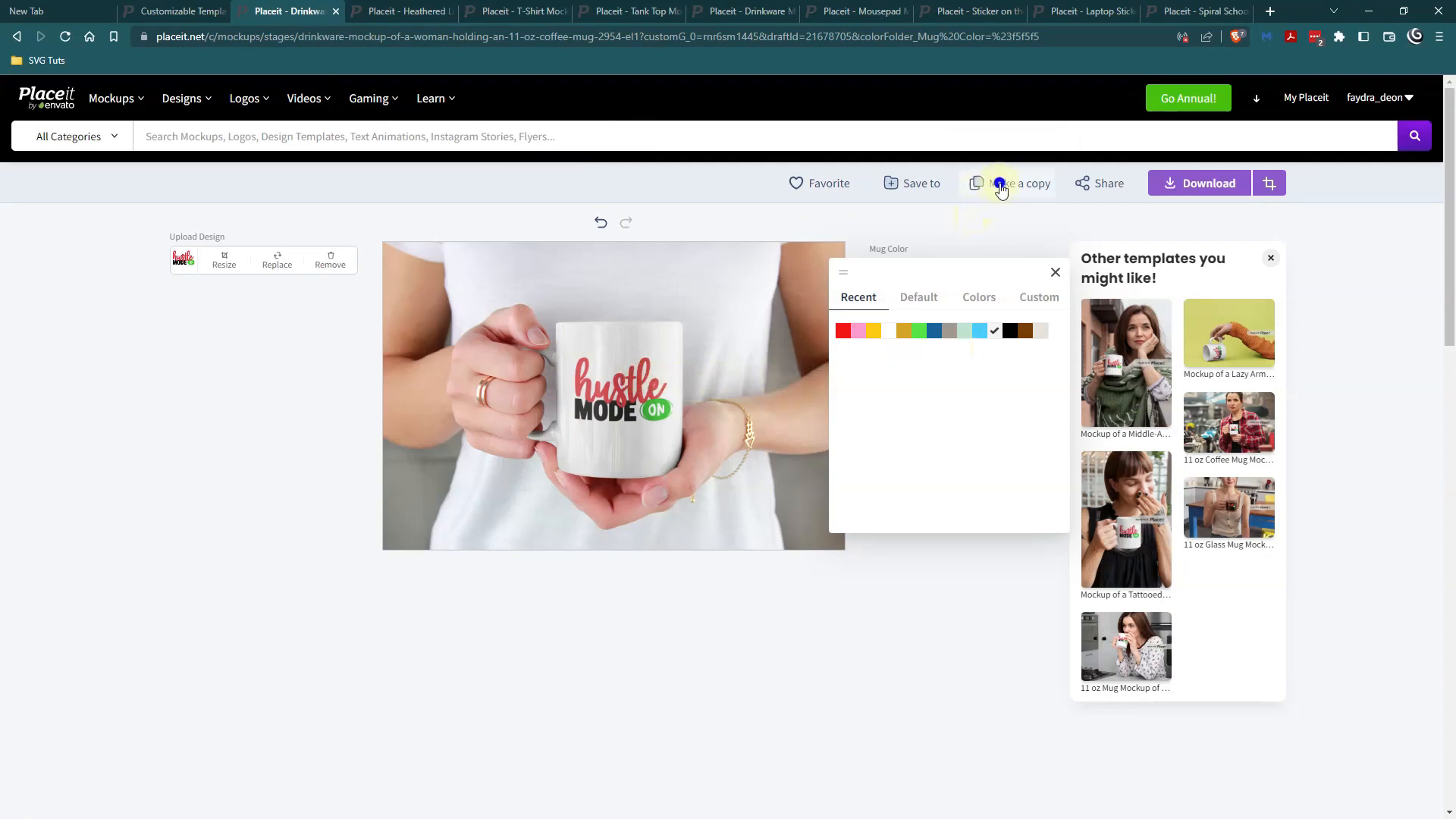
left_click(1000, 185)
left_click(278, 262)
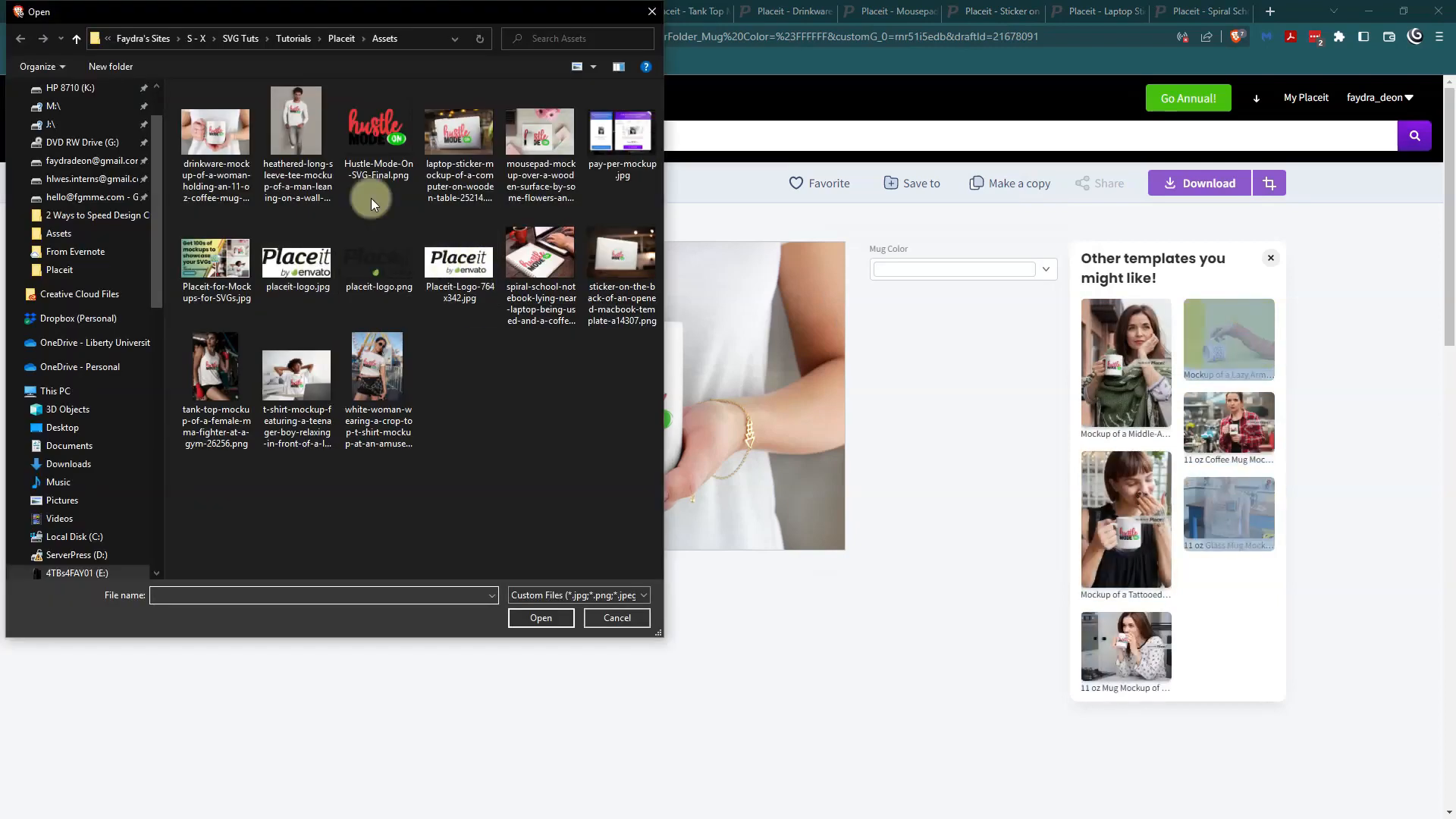
double_click(379, 170)
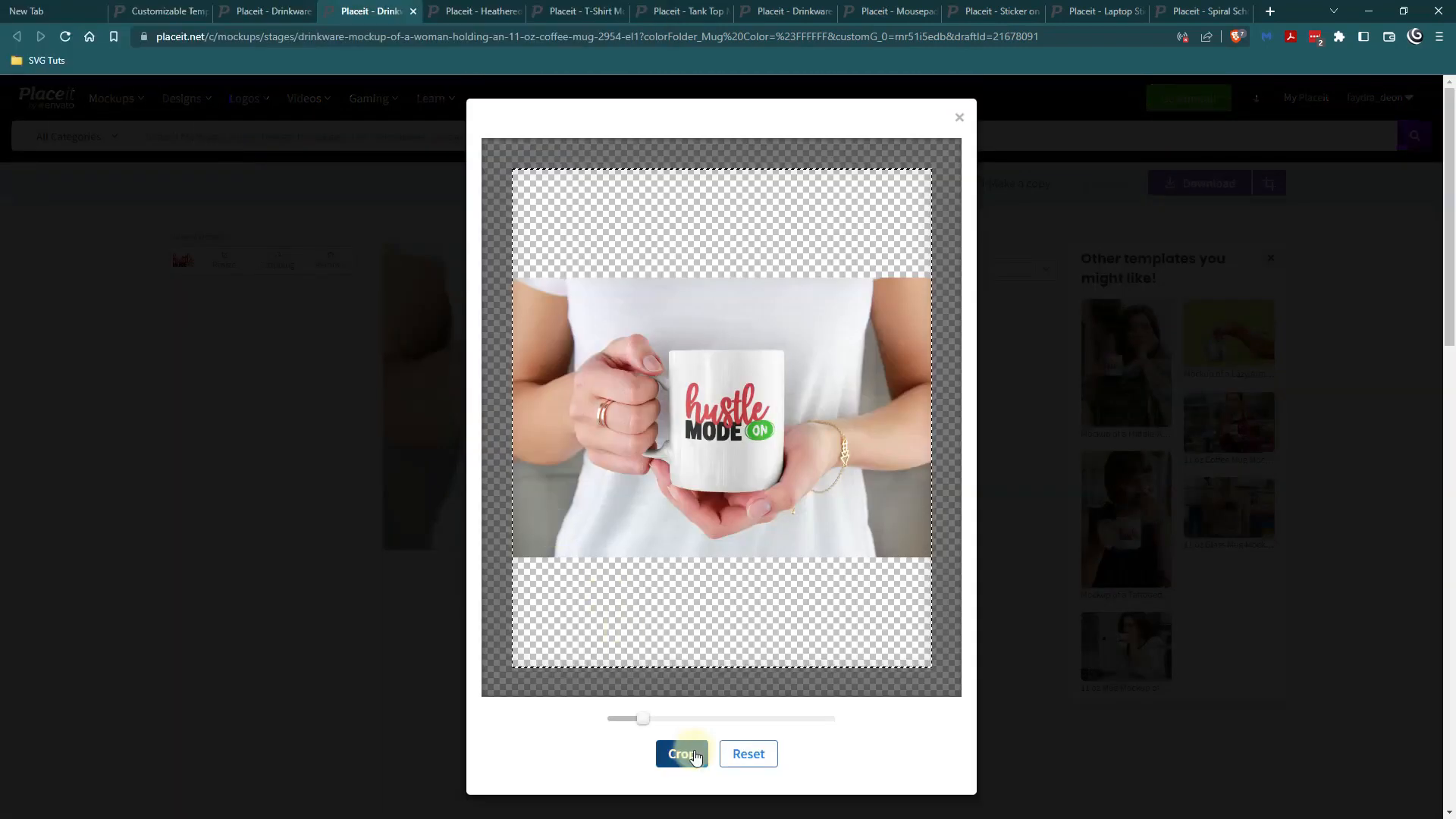
left_click(686, 755)
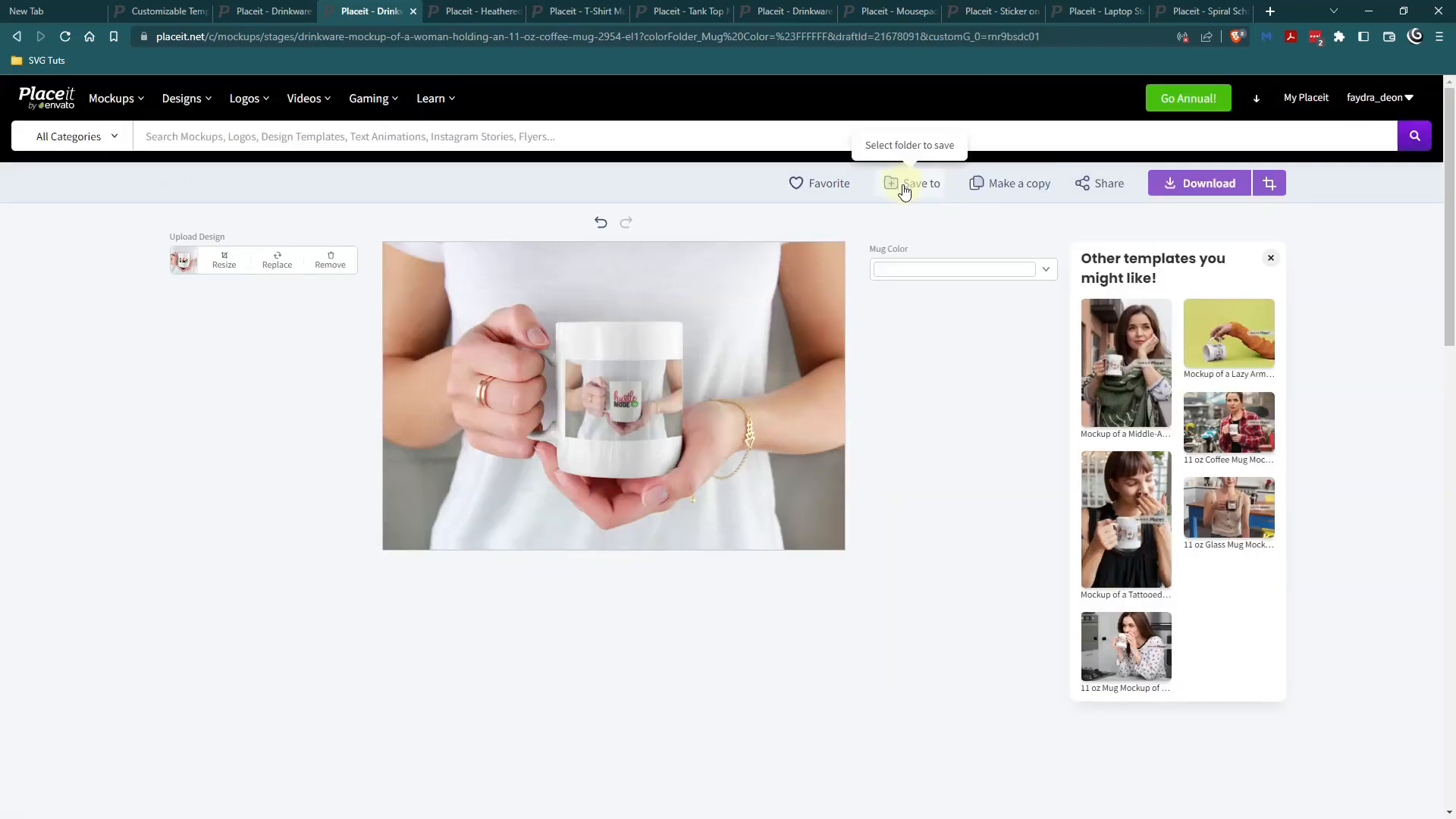
Show the sharing options for the copied mug mockup, and switch to the empty new browser tab.
left_click(1099, 185)
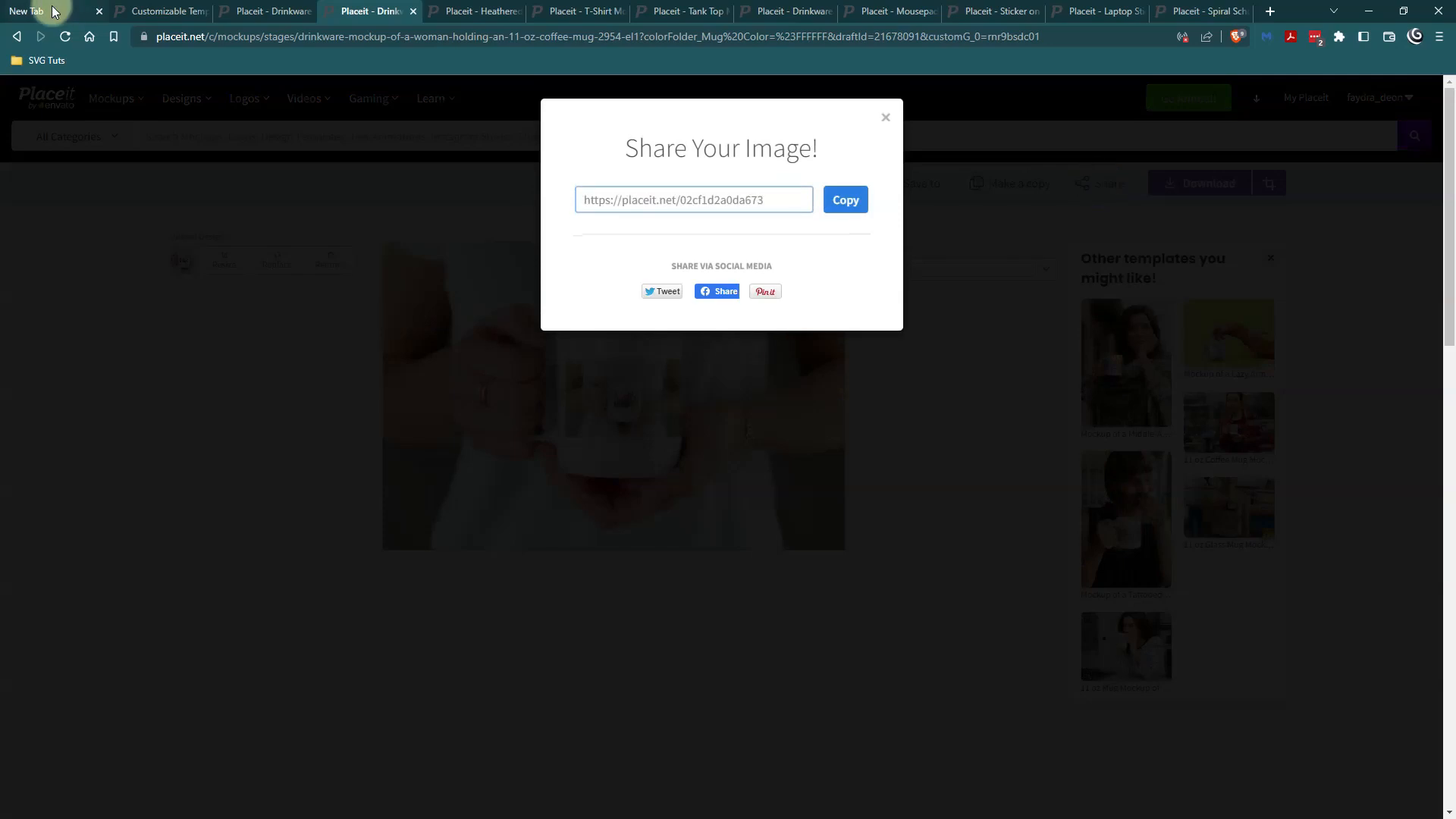
left_click(53, 11)
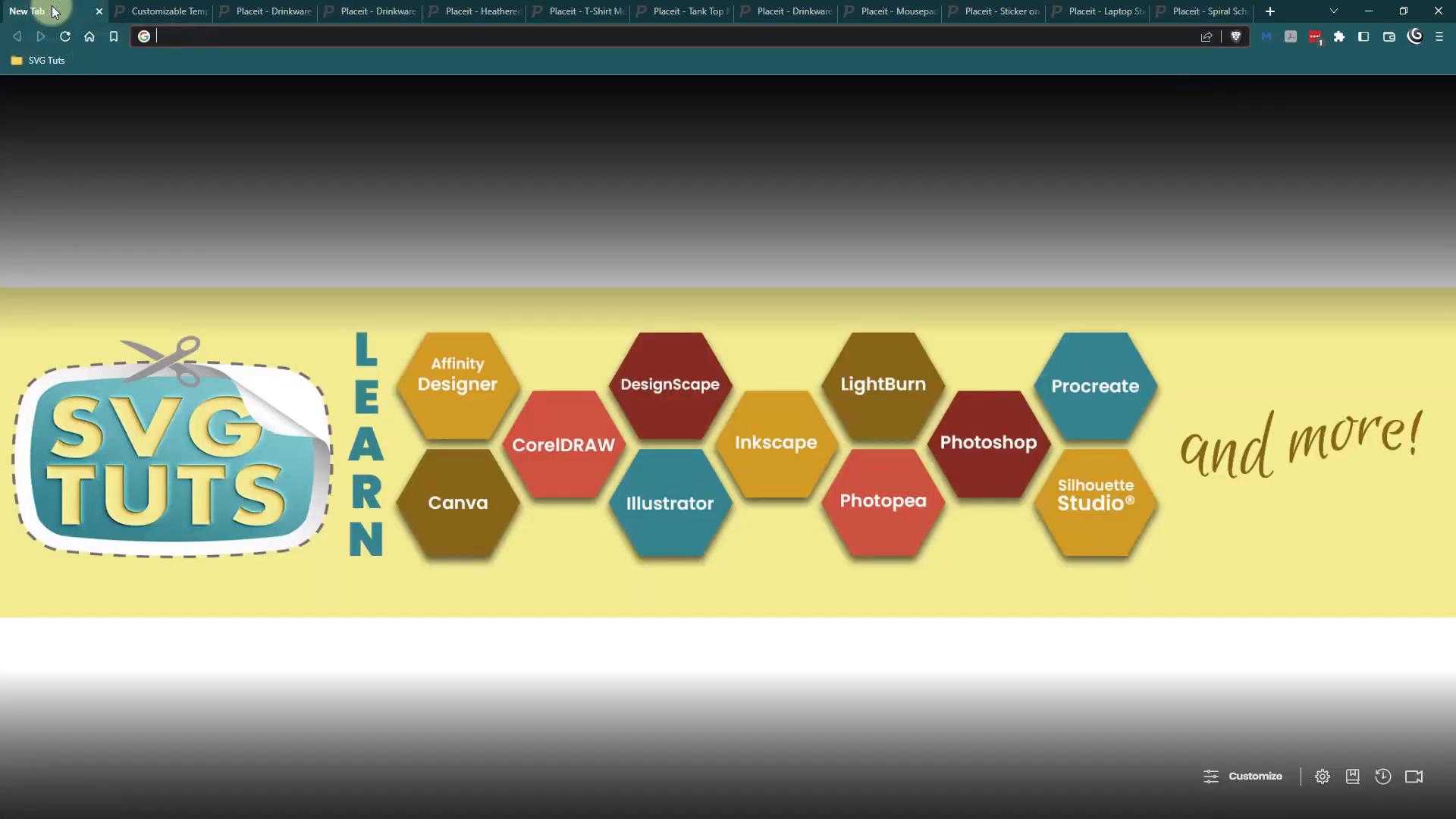